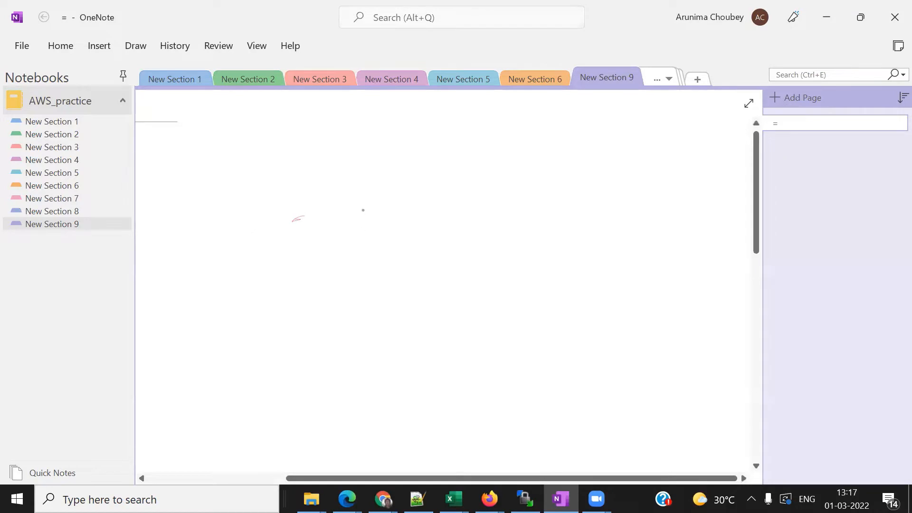
# - Draw an arrow from the rectangle and write a circled 'test-SFTP' label beside it
pyautogui.moveTo(363, 202)
pyautogui.mouseDown()
pyautogui.moveTo(364, 246)
pyautogui.moveTo(464, 197)
pyautogui.moveTo(368, 246)
pyautogui.mouseUp()
pyautogui.moveTo(449, 212)
pyautogui.mouseDown()
pyautogui.moveTo(508, 197)
pyautogui.moveTo(536, 205)
pyautogui.mouseUp()
pyautogui.moveTo(524, 194)
pyautogui.mouseDown()
pyautogui.moveTo(551, 188)
pyautogui.moveTo(544, 203)
pyautogui.mouseUp()
pyautogui.moveTo(549, 192); pyautogui.dragTo(554, 201)
pyautogui.moveTo(570, 173)
pyautogui.mouseDown()
pyautogui.moveTo(569, 194)
pyautogui.moveTo(576, 184)
pyautogui.mouseUp()
pyautogui.moveTo(582, 191); pyautogui.dragTo(594, 196)
pyautogui.moveTo(610, 179)
pyautogui.mouseDown()
pyautogui.moveTo(609, 195)
pyautogui.moveTo(617, 180)
pyautogui.mouseUp()
pyautogui.moveTo(609, 188); pyautogui.dragTo(631, 181)
pyautogui.moveTo(624, 182)
pyautogui.mouseDown()
pyautogui.moveTo(622, 197)
pyautogui.moveTo(632, 197)
pyautogui.mouseUp()
pyautogui.moveTo(635, 181); pyautogui.dragTo(636, 188)
pyautogui.moveTo(587, 216)
pyautogui.mouseDown()
pyautogui.moveTo(666, 182)
pyautogui.moveTo(563, 152)
pyautogui.moveTo(523, 209)
pyautogui.moveTo(585, 215)
pyautogui.mouseUp()
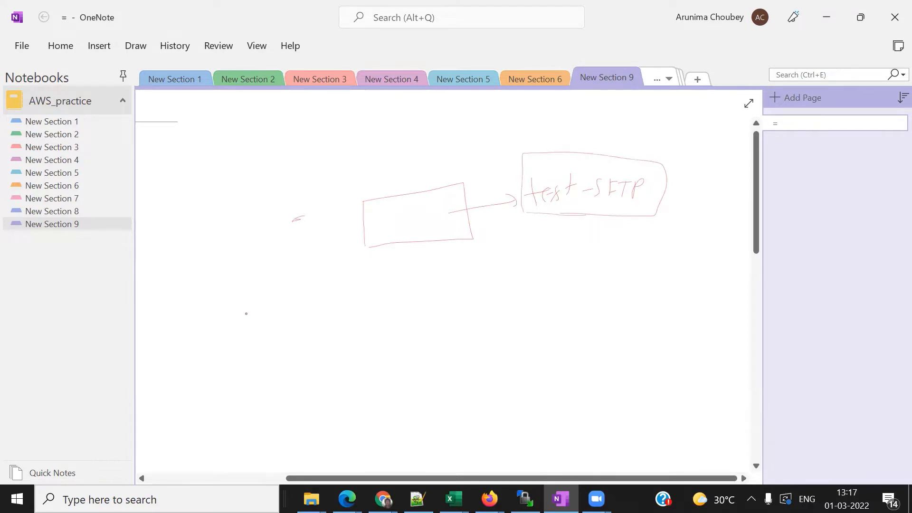
# - Sketch two lower rectangles, add an arrow and marks, and encircle the lower-left one
pyautogui.moveTo(200, 313)
pyautogui.mouseDown()
pyautogui.moveTo(197, 379)
pyautogui.moveTo(282, 300)
pyautogui.moveTo(221, 374)
pyautogui.moveTo(185, 383)
pyautogui.mouseUp()
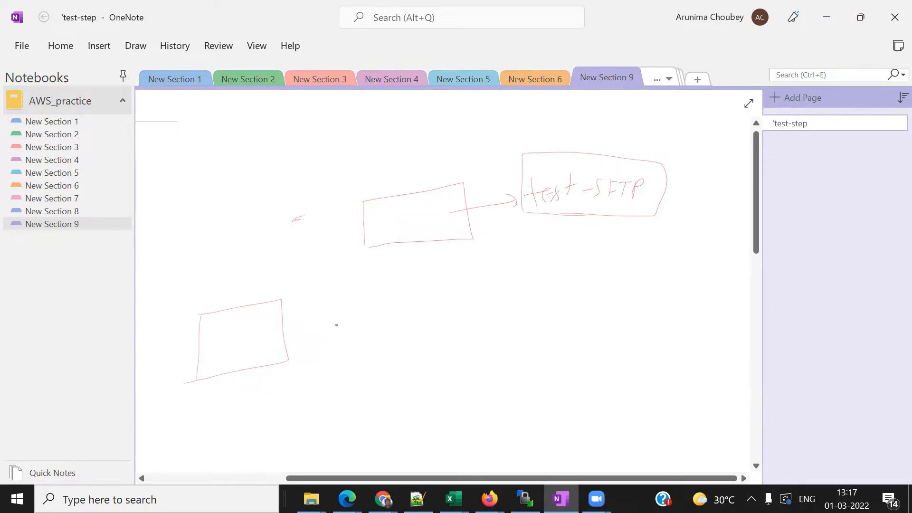
pyautogui.moveTo(430, 311)
pyautogui.mouseDown()
pyautogui.moveTo(428, 359)
pyautogui.moveTo(492, 302)
pyautogui.moveTo(423, 360)
pyautogui.mouseUp()
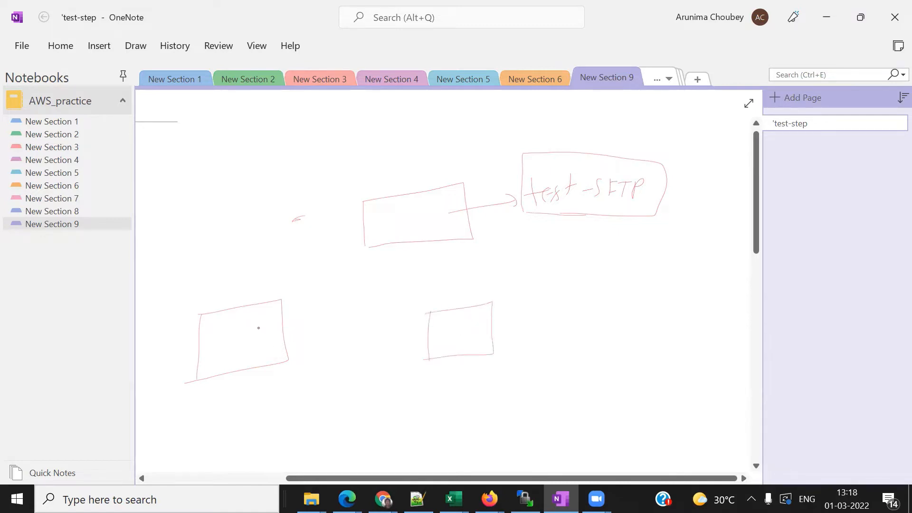
pyautogui.moveTo(258, 328); pyautogui.dragTo(300, 320)
pyautogui.moveTo(295, 314); pyautogui.dragTo(311, 328)
pyautogui.moveTo(315, 315); pyautogui.dragTo(321, 314)
pyautogui.moveTo(272, 339)
pyautogui.mouseDown()
pyautogui.moveTo(313, 332)
pyautogui.moveTo(308, 352)
pyautogui.mouseUp()
pyautogui.moveTo(205, 303)
pyautogui.mouseDown()
pyautogui.moveTo(250, 291)
pyautogui.moveTo(335, 302)
pyautogui.moveTo(306, 369)
pyautogui.moveTo(174, 379)
pyautogui.moveTo(228, 296)
pyautogui.mouseUp()
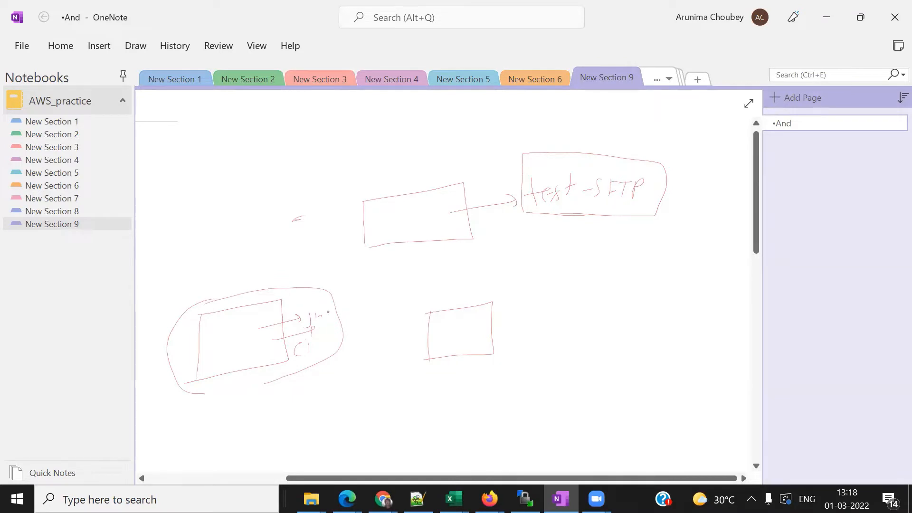
# - Draw a connector across the small rectangle to a boxed 'SFTP' label
pyautogui.moveTo(326, 314)
pyautogui.mouseDown()
pyautogui.moveTo(371, 303)
pyautogui.moveTo(558, 328)
pyautogui.mouseUp()
pyautogui.moveTo(559, 312); pyautogui.dragTo(563, 312)
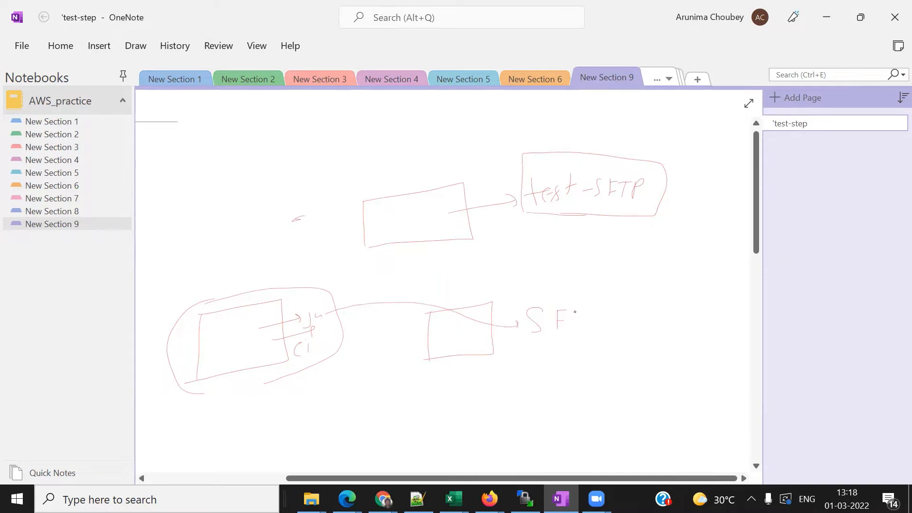
pyautogui.moveTo(573, 310); pyautogui.dragTo(590, 311)
pyautogui.moveTo(581, 310)
pyautogui.mouseDown()
pyautogui.moveTo(581, 327)
pyautogui.moveTo(597, 326)
pyautogui.mouseUp()
pyautogui.moveTo(596, 313); pyautogui.dragTo(598, 315)
pyautogui.moveTo(522, 336)
pyautogui.mouseDown()
pyautogui.moveTo(616, 292)
pyautogui.moveTo(525, 339)
pyautogui.mouseUp()
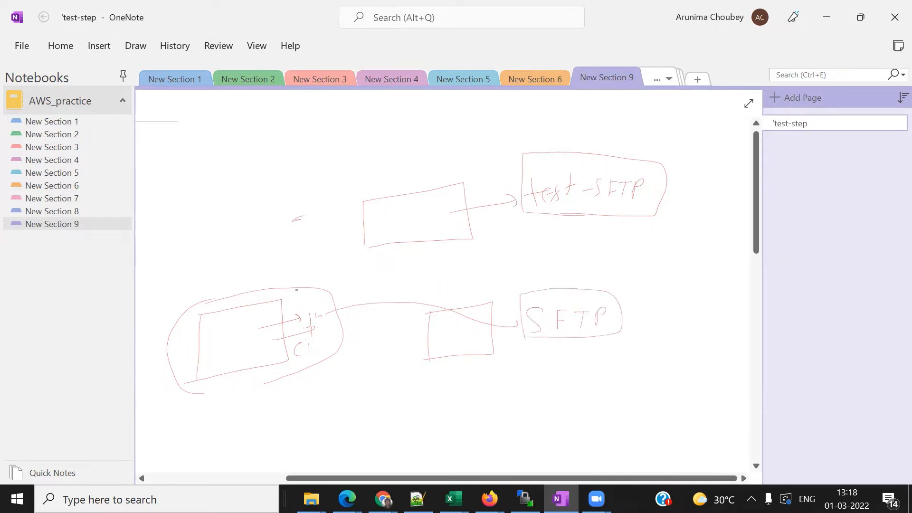
# - Add a small box, cross out the middle link, connect shapes, and start a circled S1
pyautogui.moveTo(342, 285); pyautogui.dragTo(348, 315)
pyautogui.moveTo(448, 283)
pyautogui.mouseDown()
pyautogui.moveTo(404, 326)
pyautogui.moveTo(428, 307)
pyautogui.moveTo(445, 325)
pyautogui.mouseUp()
pyautogui.moveTo(302, 297); pyautogui.dragTo(405, 232)
pyautogui.moveTo(309, 269)
pyautogui.mouseDown()
pyautogui.moveTo(223, 262)
pyautogui.moveTo(168, 318)
pyautogui.moveTo(175, 402)
pyautogui.moveTo(298, 407)
pyautogui.moveTo(338, 304)
pyautogui.moveTo(331, 289)
pyautogui.mouseUp()
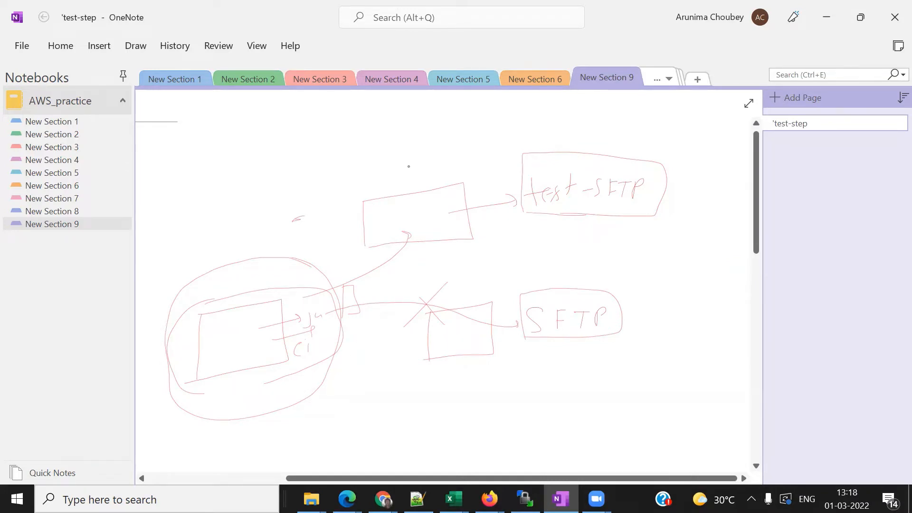
pyautogui.moveTo(412, 159)
pyautogui.mouseDown()
pyautogui.moveTo(399, 174)
pyautogui.moveTo(422, 179)
pyautogui.mouseUp()
# - Finish the boxed, circled S1 and add a circled SFTP bubble to its left with an arrow
pyautogui.moveTo(418, 140); pyautogui.dragTo(444, 171)
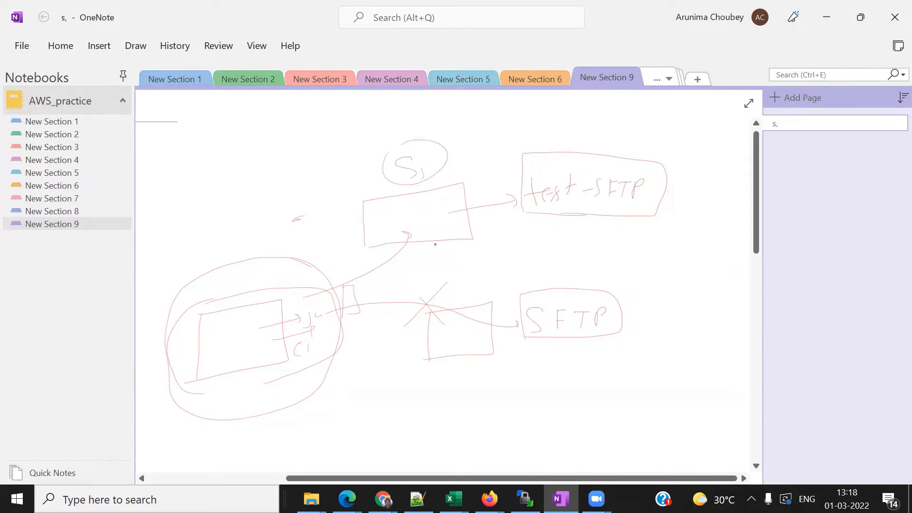
pyautogui.moveTo(434, 244)
pyautogui.mouseDown()
pyautogui.moveTo(458, 282)
pyautogui.moveTo(440, 282)
pyautogui.moveTo(455, 267)
pyautogui.mouseUp()
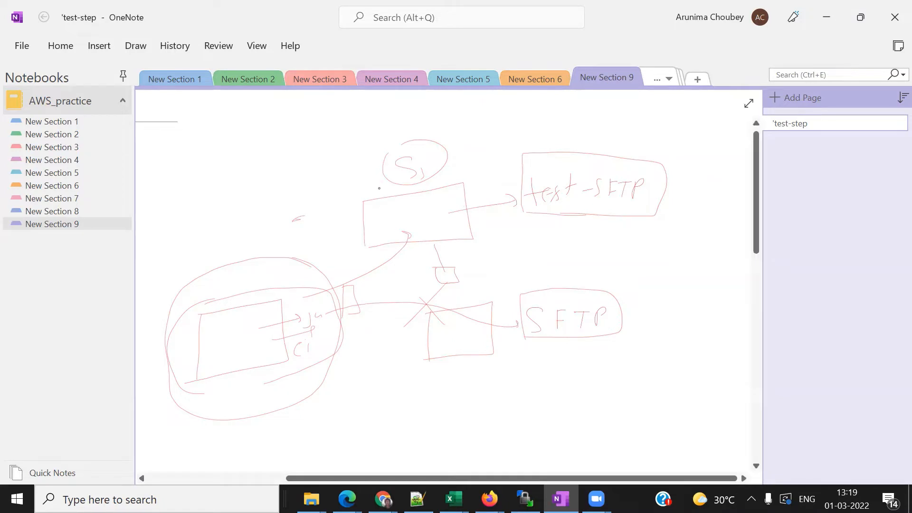
pyautogui.moveTo(393, 188)
pyautogui.mouseDown()
pyautogui.moveTo(449, 149)
pyautogui.moveTo(382, 141)
pyautogui.moveTo(381, 179)
pyautogui.moveTo(315, 150)
pyautogui.moveTo(331, 159)
pyautogui.mouseUp()
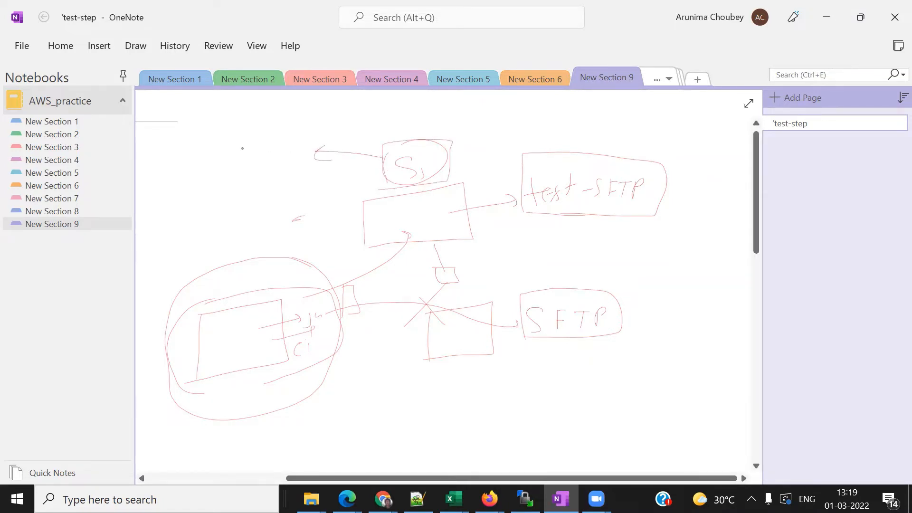
pyautogui.moveTo(243, 147)
pyautogui.mouseDown()
pyautogui.moveTo(232, 177)
pyautogui.moveTo(260, 146)
pyautogui.moveTo(269, 164)
pyautogui.moveTo(283, 138)
pyautogui.mouseUp()
pyautogui.moveTo(284, 155); pyautogui.dragTo(288, 152)
pyautogui.moveTo(282, 115)
pyautogui.mouseDown()
pyautogui.moveTo(248, 184)
pyautogui.moveTo(280, 113)
pyautogui.mouseUp()
pyautogui.moveTo(224, 186); pyautogui.dragTo(210, 222)
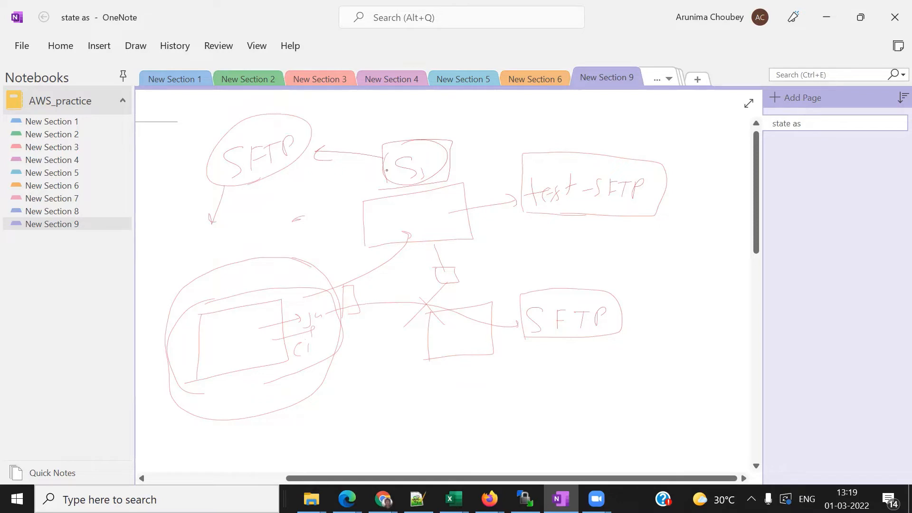
# - Draw arrows from S1 and up to SFTP, and touch up and re-circle the handwritten word
pyautogui.moveTo(382, 168)
pyautogui.mouseDown()
pyautogui.moveTo(280, 166)
pyautogui.moveTo(190, 232)
pyautogui.moveTo(205, 245)
pyautogui.moveTo(255, 239)
pyautogui.moveTo(171, 256)
pyautogui.moveTo(225, 256)
pyautogui.mouseUp()
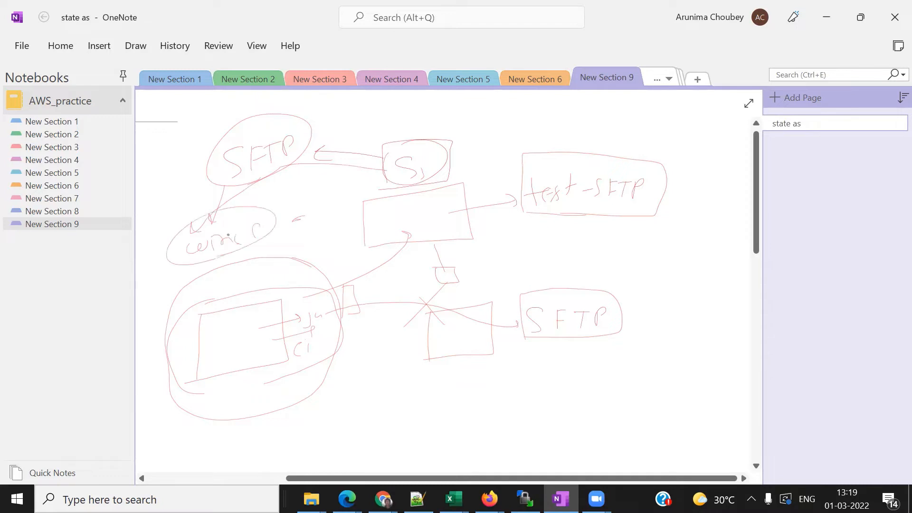
pyautogui.moveTo(159, 247)
pyautogui.mouseDown()
pyautogui.moveTo(269, 217)
pyautogui.moveTo(238, 196)
pyautogui.moveTo(243, 177)
pyautogui.mouseUp()
pyautogui.moveTo(231, 195); pyautogui.dragTo(257, 196)
pyautogui.moveTo(220, 241)
pyautogui.mouseDown()
pyautogui.moveTo(241, 244)
pyautogui.moveTo(261, 229)
pyautogui.mouseUp()
pyautogui.moveTo(186, 269)
pyautogui.mouseDown()
pyautogui.moveTo(280, 240)
pyautogui.moveTo(177, 247)
pyautogui.mouseUp()
# - Link the SFTP bubble to the circled word, then lasso most of the ink and delete it
pyautogui.moveTo(244, 213)
pyautogui.mouseDown()
pyautogui.moveTo(255, 180)
pyautogui.moveTo(245, 186)
pyautogui.mouseUp()
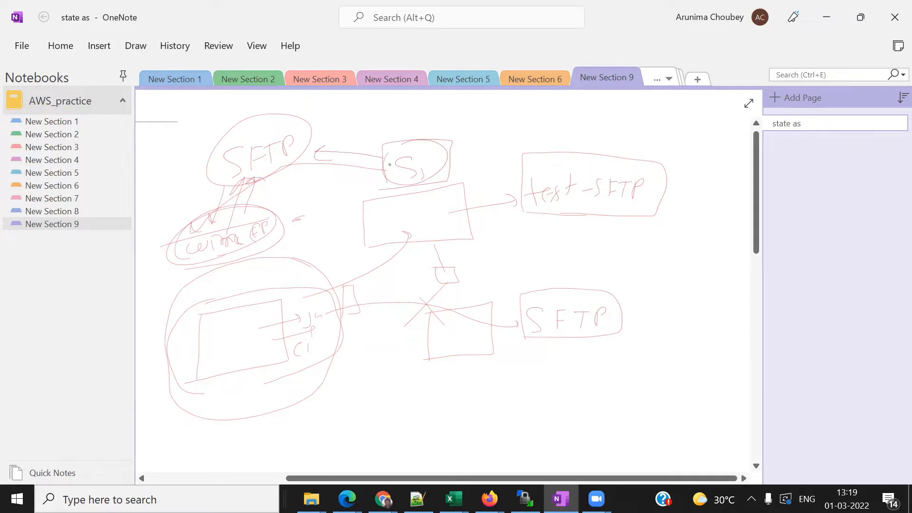
pyautogui.moveTo(269, 218); pyautogui.dragTo(297, 212)
pyautogui.moveTo(168, 127)
pyautogui.mouseDown()
pyautogui.moveTo(567, 275)
pyautogui.moveTo(737, 409)
pyautogui.moveTo(739, 439)
pyautogui.mouseUp()
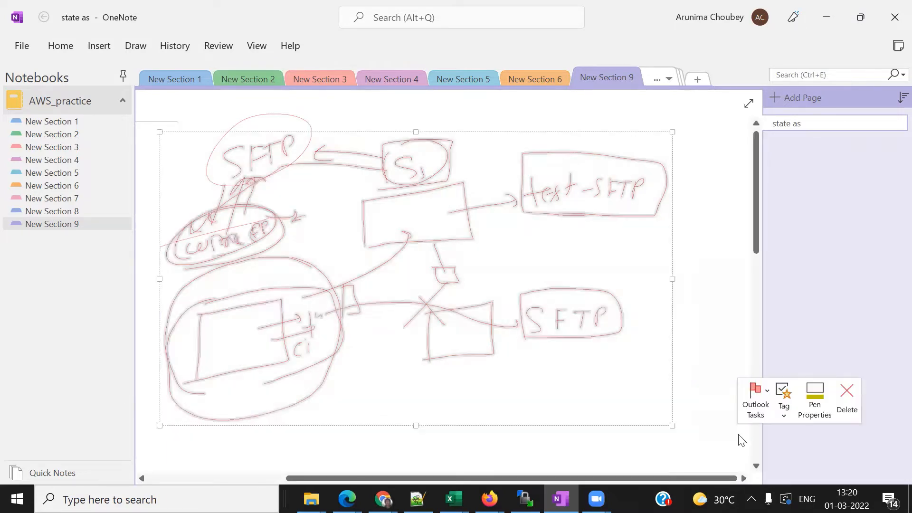
pyautogui.press('Delete')
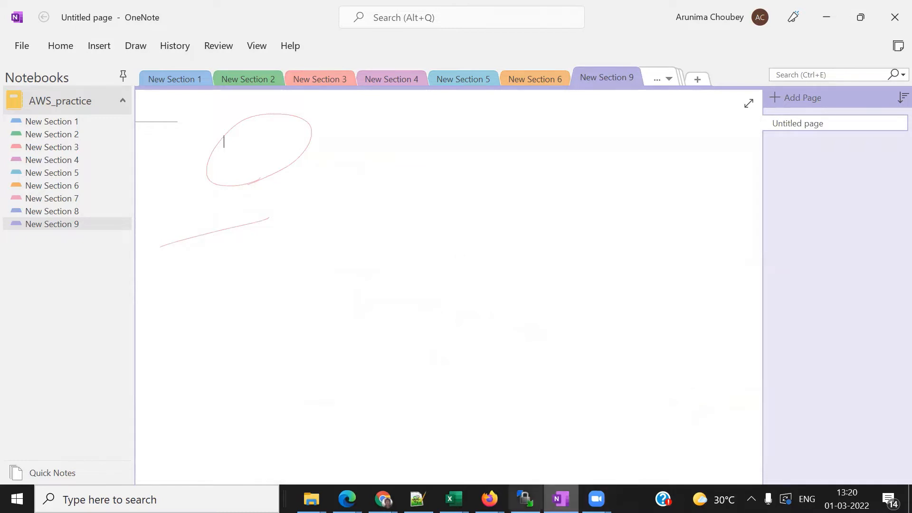
# - Bring up YouTube in Chrome and open the AWS Tutorial playlist, pausing its first video
pyautogui.moveTo(383, 499)
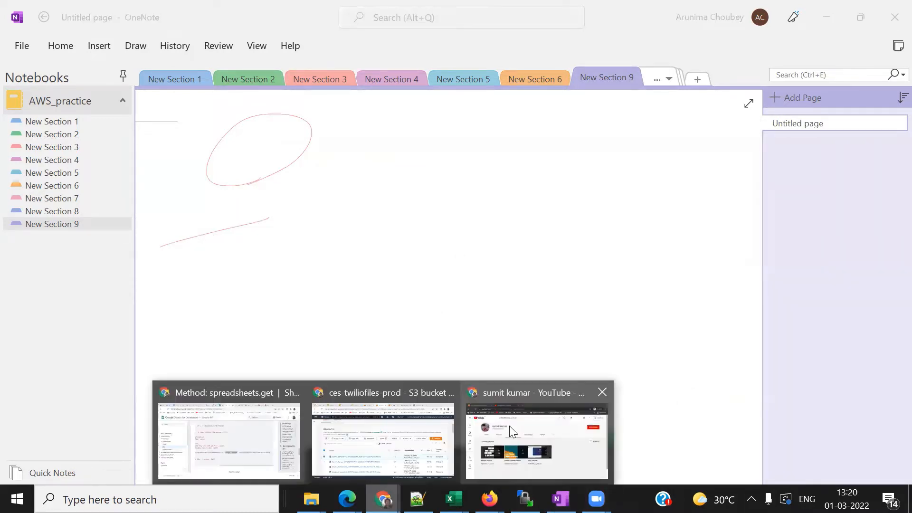
pyautogui.click(510, 426)
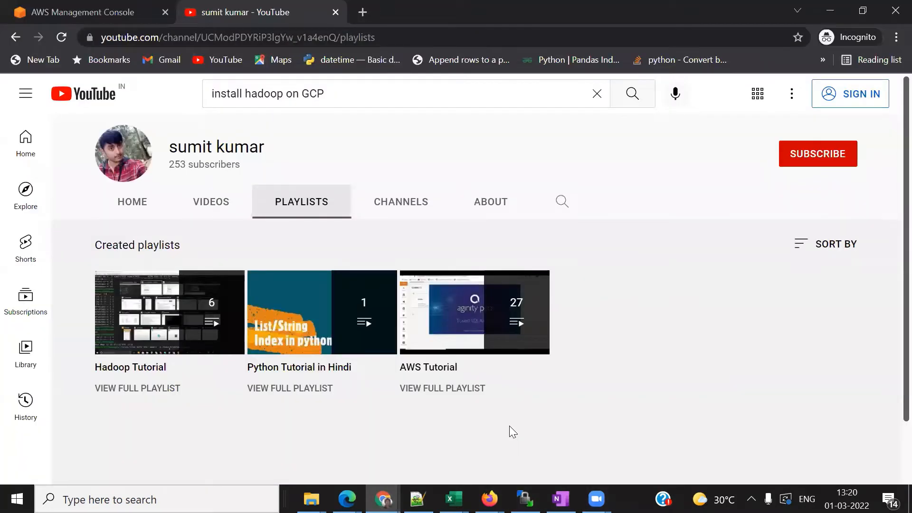
pyautogui.scroll(-1, 664, 376)
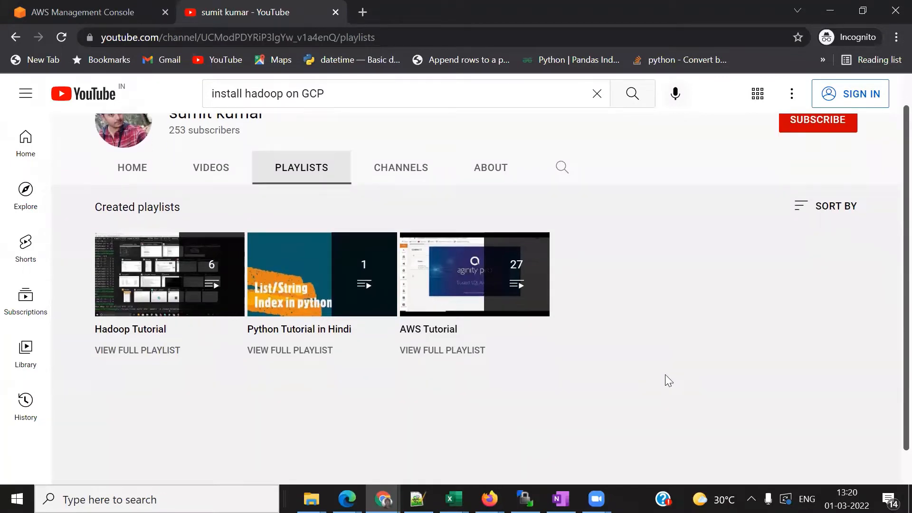
pyautogui.click(476, 280)
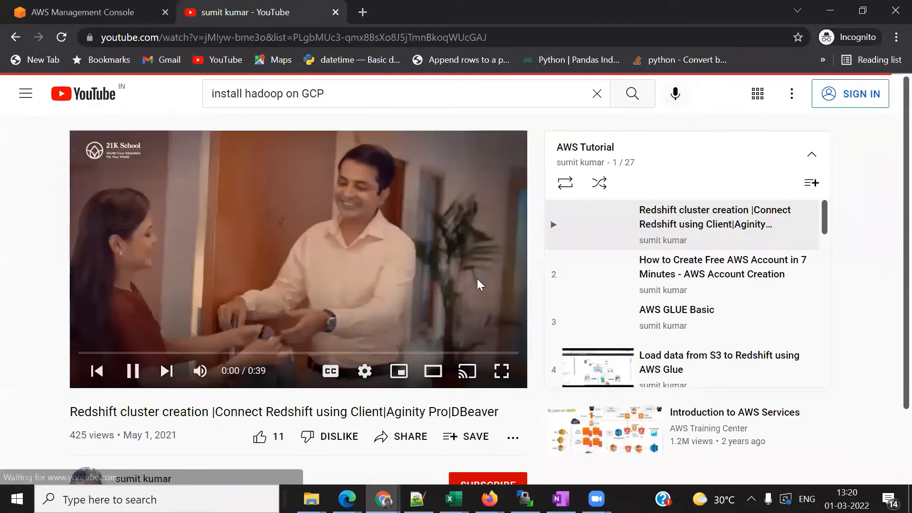
pyautogui.click(131, 370)
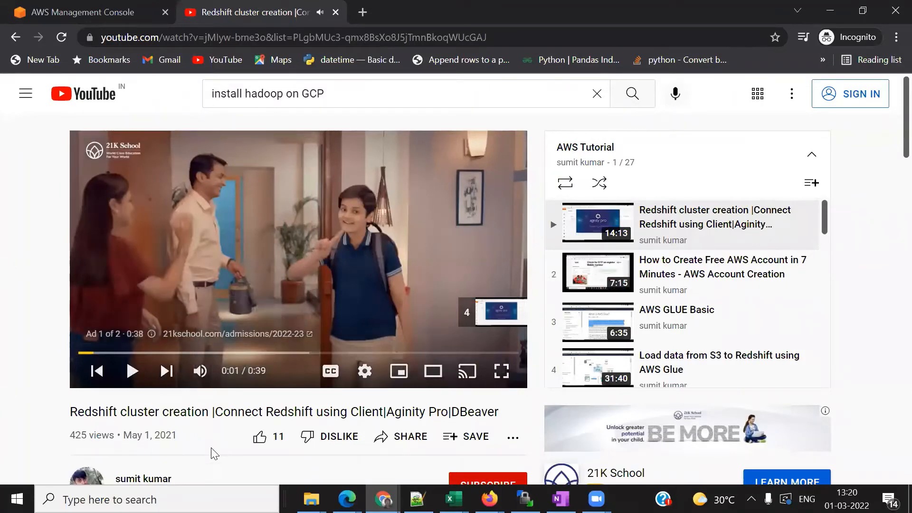
# - Go to the channel page to show its created playlists, then return to OneNote
pyautogui.scroll(-1, 211, 447)
pyautogui.click(155, 422)
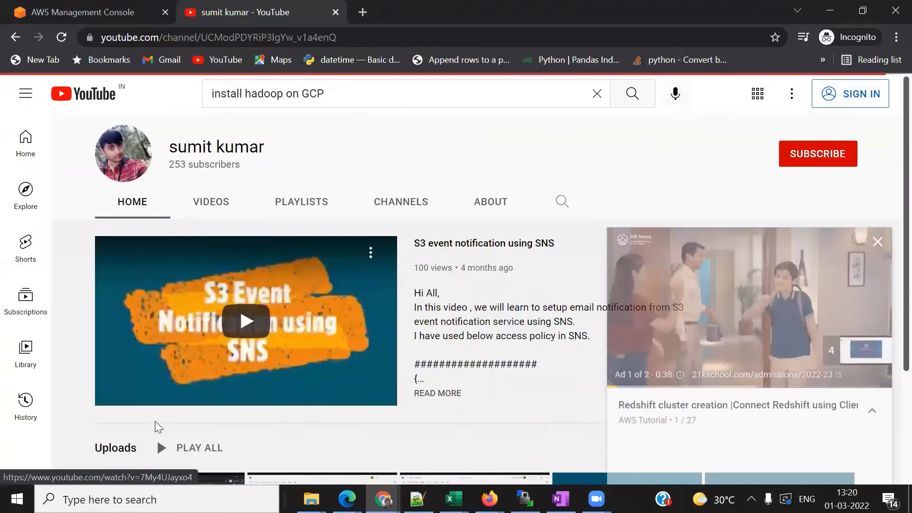
pyautogui.click(299, 205)
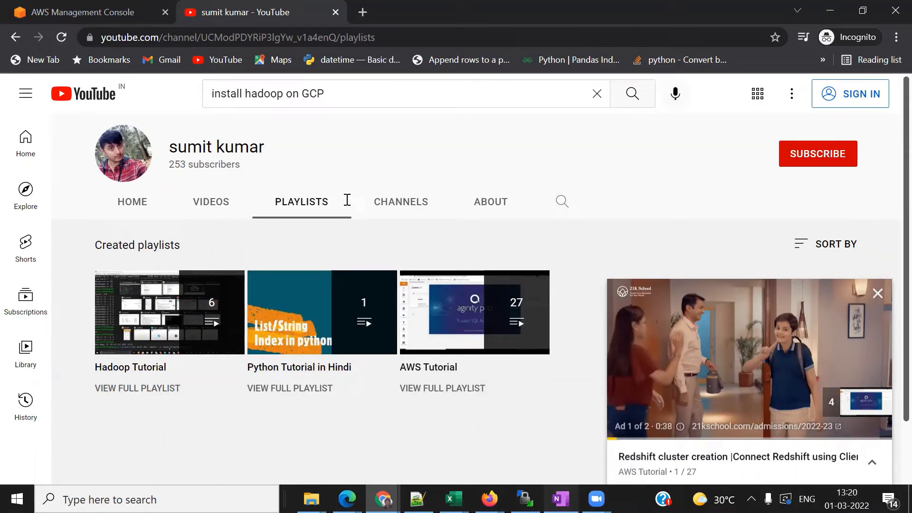
pyautogui.hotkey('alt', 'Tab')
# - Write SFTP mid-page and draw a connector to a circled S3
pyautogui.moveTo(358, 227); pyautogui.dragTo(345, 252)
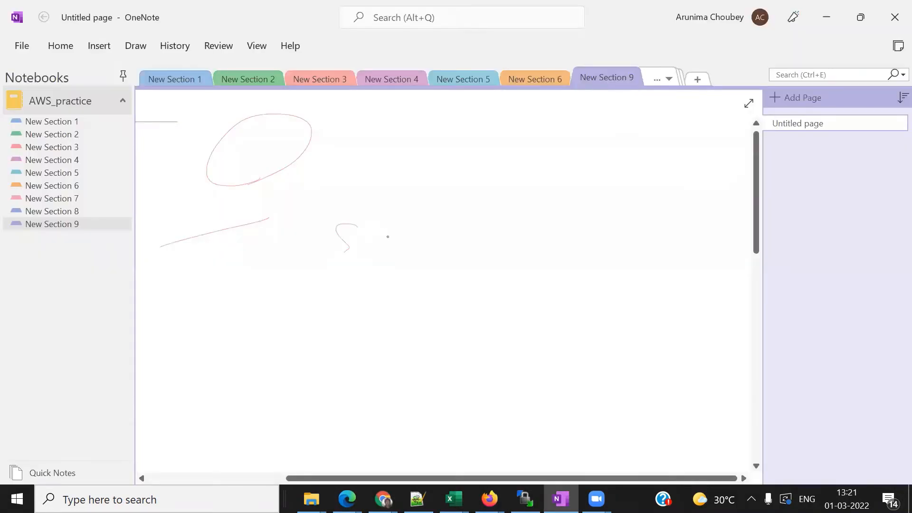
pyautogui.moveTo(382, 225)
pyautogui.mouseDown()
pyautogui.moveTo(379, 252)
pyautogui.moveTo(403, 224)
pyautogui.mouseUp()
pyautogui.moveTo(383, 242); pyautogui.dragTo(424, 247)
pyautogui.moveTo(418, 226); pyautogui.dragTo(442, 228)
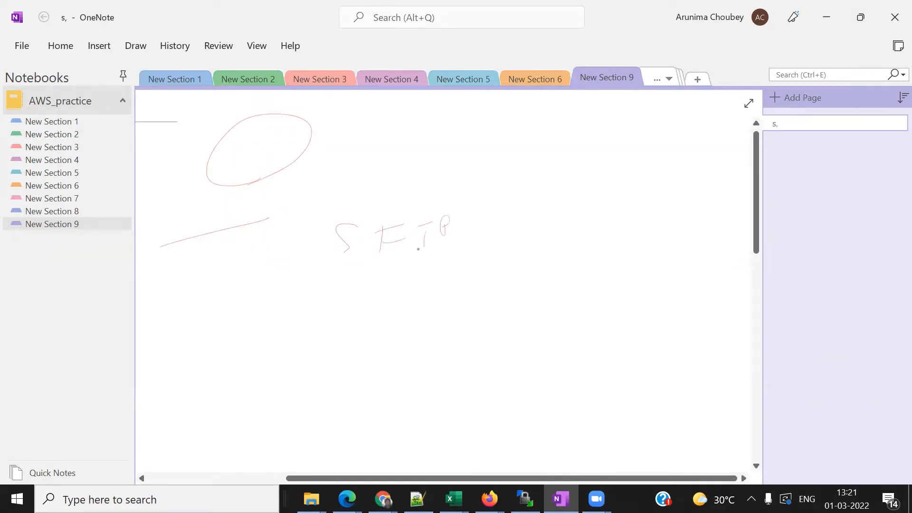
pyautogui.moveTo(411, 268)
pyautogui.mouseDown()
pyautogui.moveTo(484, 203)
pyautogui.moveTo(555, 205)
pyautogui.mouseUp()
pyautogui.moveTo(573, 186); pyautogui.dragTo(561, 213)
pyautogui.moveTo(583, 189); pyautogui.dragTo(576, 212)
pyautogui.moveTo(547, 176); pyautogui.dragTo(581, 172)
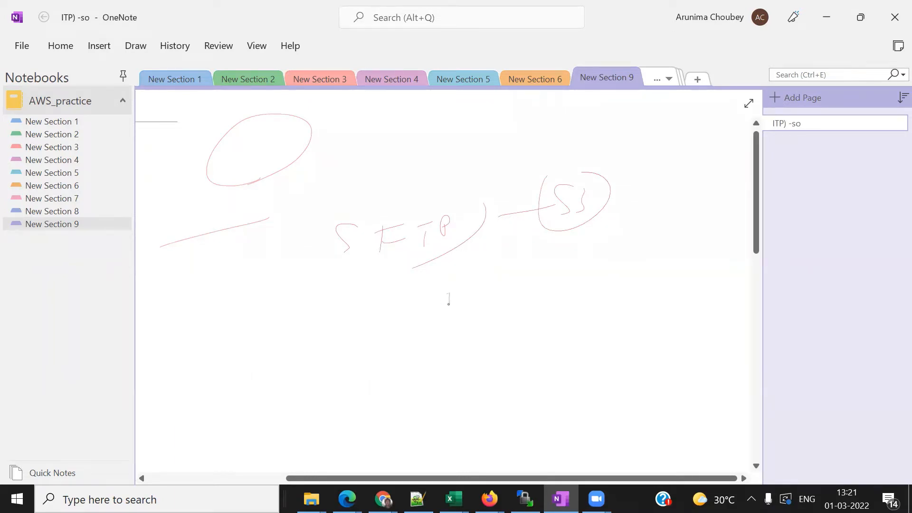
# - Add numbered item (1) S3 under SFTP and box the SFTP label
pyautogui.moveTo(436, 293)
pyautogui.mouseDown()
pyautogui.moveTo(432, 309)
pyautogui.moveTo(465, 303)
pyautogui.moveTo(448, 306)
pyautogui.mouseUp()
pyautogui.moveTo(442, 308); pyautogui.dragTo(453, 306)
pyautogui.click(456, 300)
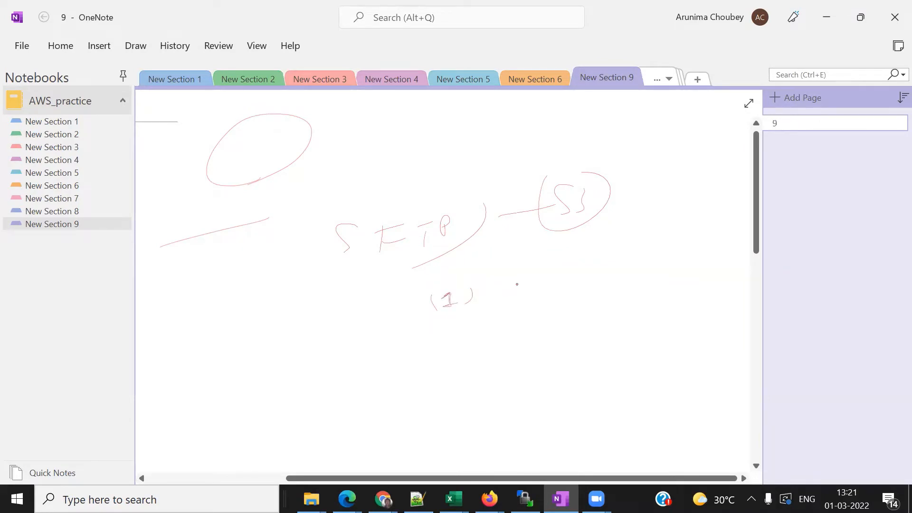
pyautogui.moveTo(520, 281)
pyautogui.mouseDown()
pyautogui.moveTo(506, 298)
pyautogui.moveTo(554, 302)
pyautogui.mouseUp()
pyautogui.moveTo(331, 270)
pyautogui.mouseDown()
pyautogui.moveTo(470, 191)
pyautogui.moveTo(340, 263)
pyautogui.mouseUp()
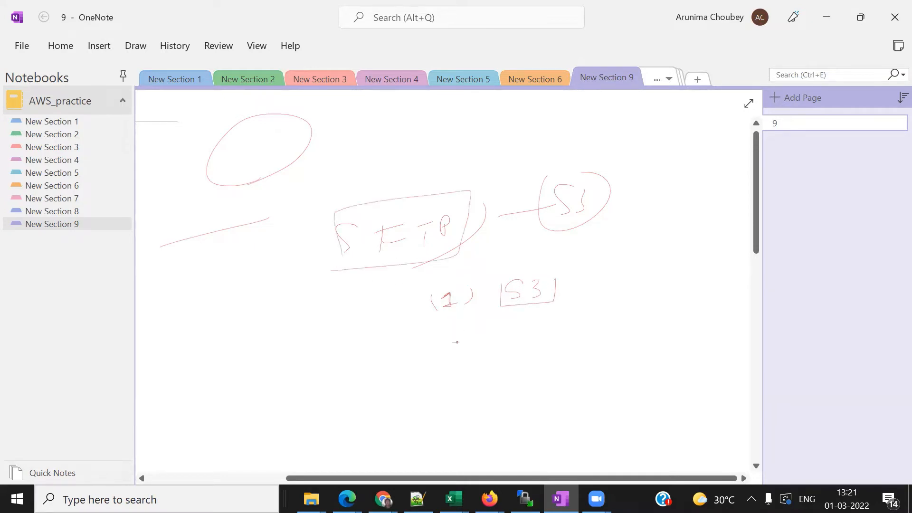
# - Add item (2) AWS Transfer, circling and underlining the service name
pyautogui.moveTo(451, 337)
pyautogui.mouseDown()
pyautogui.moveTo(466, 351)
pyautogui.moveTo(435, 358)
pyautogui.mouseUp()
pyautogui.moveTo(479, 332); pyautogui.dragTo(472, 352)
pyautogui.moveTo(522, 328)
pyautogui.mouseDown()
pyautogui.moveTo(514, 347)
pyautogui.moveTo(601, 321)
pyautogui.mouseUp()
pyautogui.moveTo(595, 323); pyautogui.dragTo(596, 336)
pyautogui.moveTo(617, 319)
pyautogui.mouseDown()
pyautogui.moveTo(614, 331)
pyautogui.moveTo(680, 296)
pyautogui.moveTo(689, 323)
pyautogui.moveTo(717, 316)
pyautogui.mouseUp()
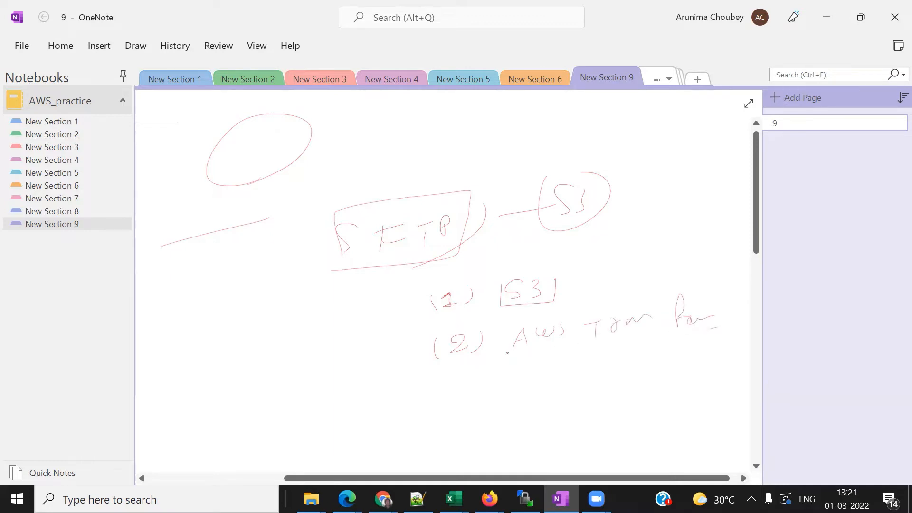
pyautogui.moveTo(523, 355)
pyautogui.mouseDown()
pyautogui.moveTo(691, 343)
pyautogui.moveTo(676, 291)
pyautogui.moveTo(511, 322)
pyautogui.moveTo(509, 351)
pyautogui.mouseUp()
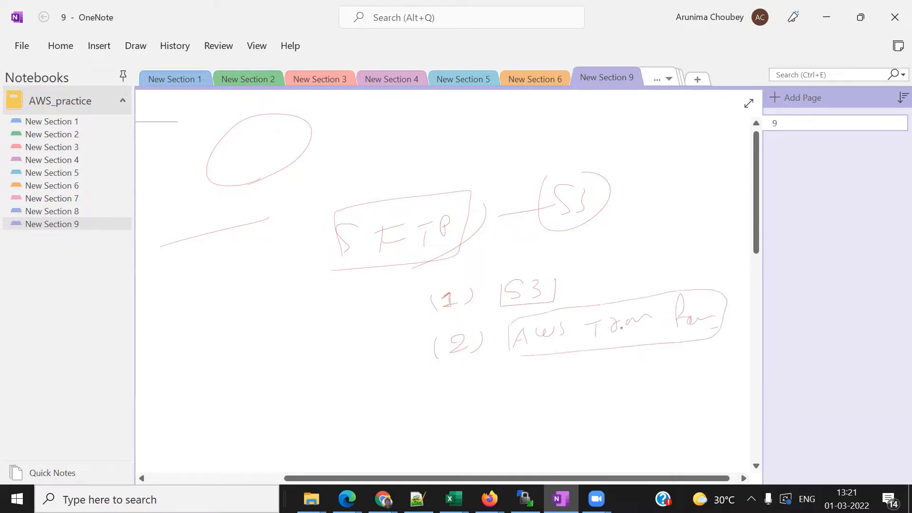
pyautogui.moveTo(573, 346); pyautogui.dragTo(622, 339)
# - Bracket both items, write and underline a third numbered item, and title the page '-ss'
pyautogui.moveTo(345, 262)
pyautogui.mouseDown()
pyautogui.moveTo(327, 300)
pyautogui.moveTo(452, 363)
pyautogui.moveTo(475, 347)
pyautogui.mouseUp()
pyautogui.moveTo(451, 388); pyautogui.dragTo(476, 400)
pyautogui.moveTo(429, 396); pyautogui.dragTo(439, 414)
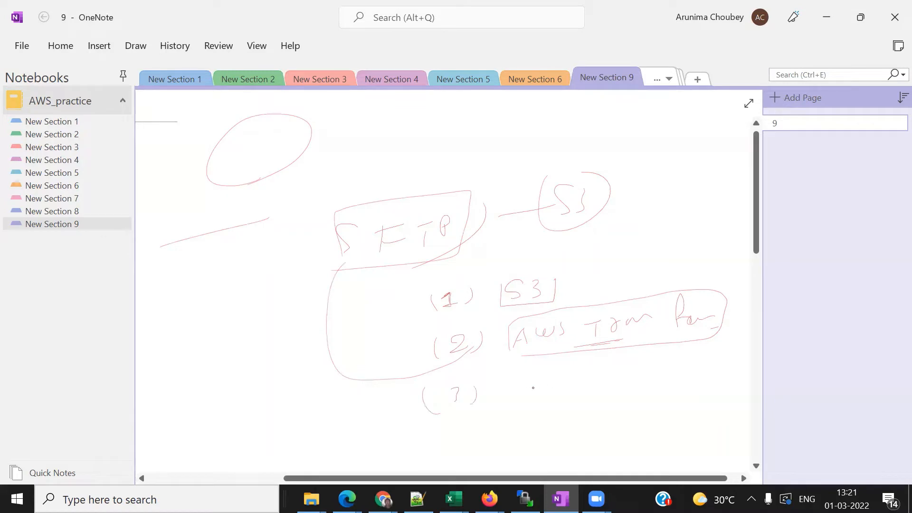
pyautogui.moveTo(529, 385)
pyautogui.mouseDown()
pyautogui.moveTo(513, 397)
pyautogui.moveTo(520, 404)
pyautogui.moveTo(585, 379)
pyautogui.mouseUp()
pyautogui.moveTo(518, 409)
pyautogui.mouseDown()
pyautogui.moveTo(620, 361)
pyautogui.moveTo(550, 398)
pyautogui.mouseUp()
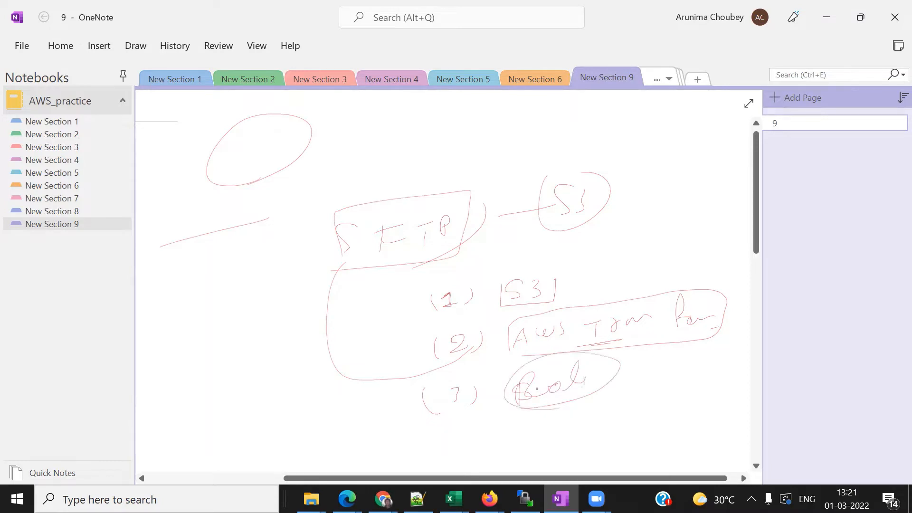
pyautogui.write('-ss')
# - Draw two circles joined by an arrow and a curve enclosing the numbered steps
pyautogui.moveTo(243, 309)
pyautogui.mouseDown()
pyautogui.moveTo(256, 332)
pyautogui.moveTo(240, 307)
pyautogui.mouseUp()
pyautogui.moveTo(327, 291); pyautogui.dragTo(332, 292)
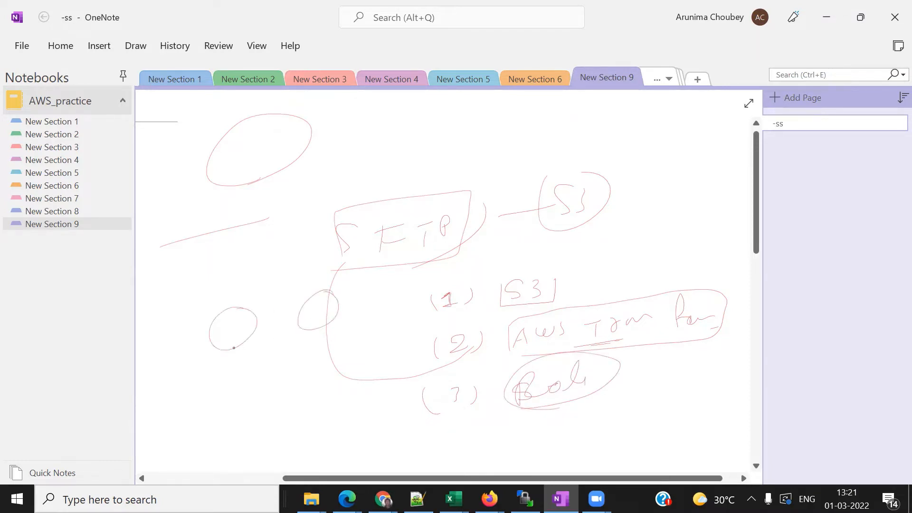
pyautogui.moveTo(234, 324)
pyautogui.mouseDown()
pyautogui.moveTo(264, 310)
pyautogui.moveTo(311, 307)
pyautogui.mouseUp()
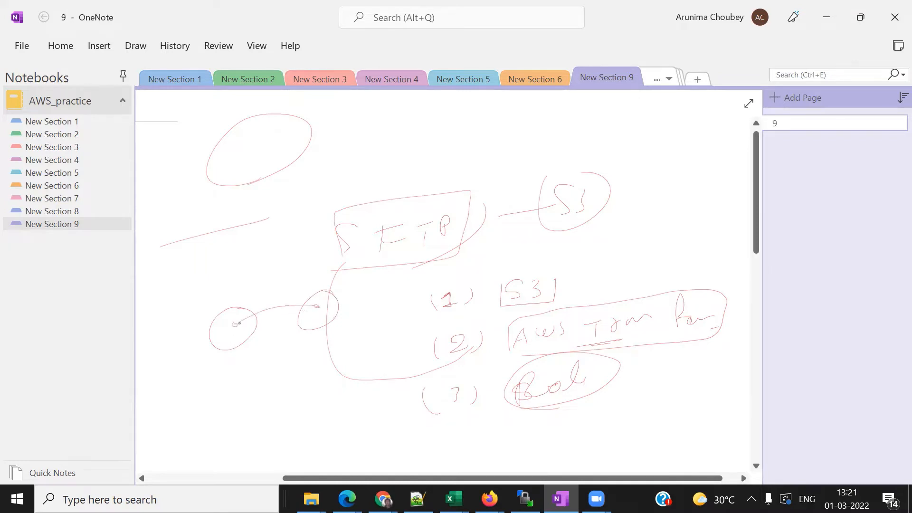
pyautogui.moveTo(234, 313); pyautogui.dragTo(308, 295)
pyautogui.moveTo(420, 285)
pyautogui.mouseDown()
pyautogui.moveTo(398, 323)
pyautogui.moveTo(406, 377)
pyautogui.mouseUp()
# - Add an underlined step (4) WinSCP, circle AWS Transfer, and draw an arrow up to S3
pyautogui.moveTo(443, 412)
pyautogui.mouseDown()
pyautogui.moveTo(453, 424)
pyautogui.moveTo(463, 407)
pyautogui.moveTo(529, 413)
pyautogui.mouseUp()
pyautogui.moveTo(539, 418); pyautogui.dragTo(567, 419)
pyautogui.moveTo(582, 411)
pyautogui.mouseDown()
pyautogui.moveTo(576, 417)
pyautogui.moveTo(594, 413)
pyautogui.mouseUp()
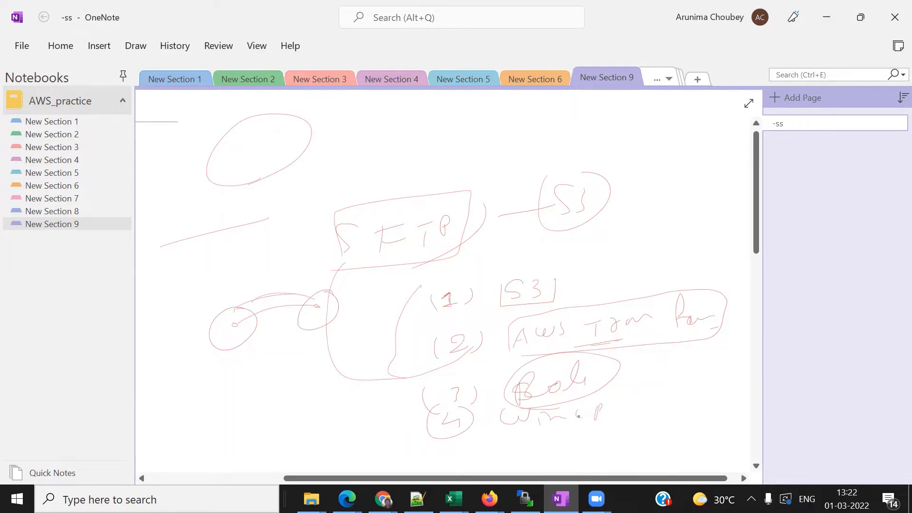
pyautogui.moveTo(507, 441); pyautogui.dragTo(596, 427)
pyautogui.moveTo(656, 301)
pyautogui.mouseDown()
pyautogui.moveTo(550, 298)
pyautogui.moveTo(506, 351)
pyautogui.moveTo(673, 361)
pyautogui.moveTo(713, 310)
pyautogui.moveTo(660, 296)
pyautogui.mouseUp()
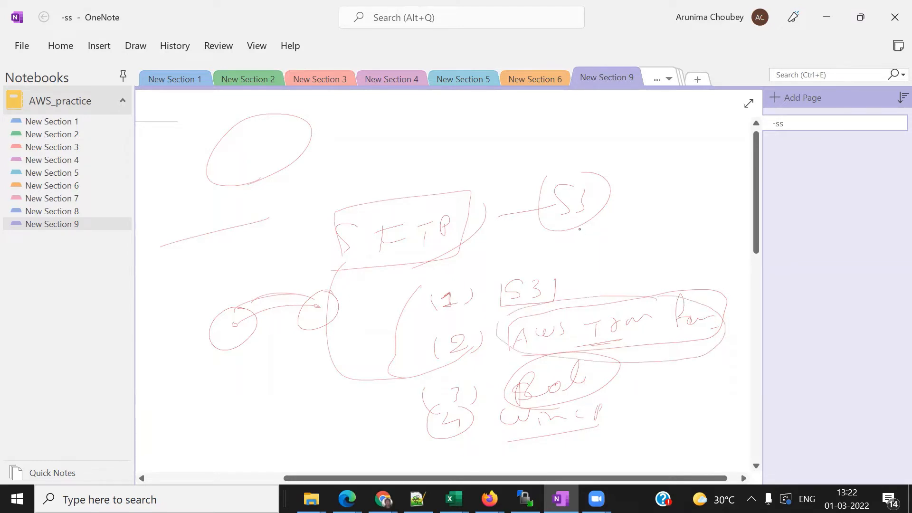
pyautogui.moveTo(579, 236)
pyautogui.mouseDown()
pyautogui.moveTo(576, 280)
pyautogui.moveTo(563, 260)
pyautogui.mouseUp()
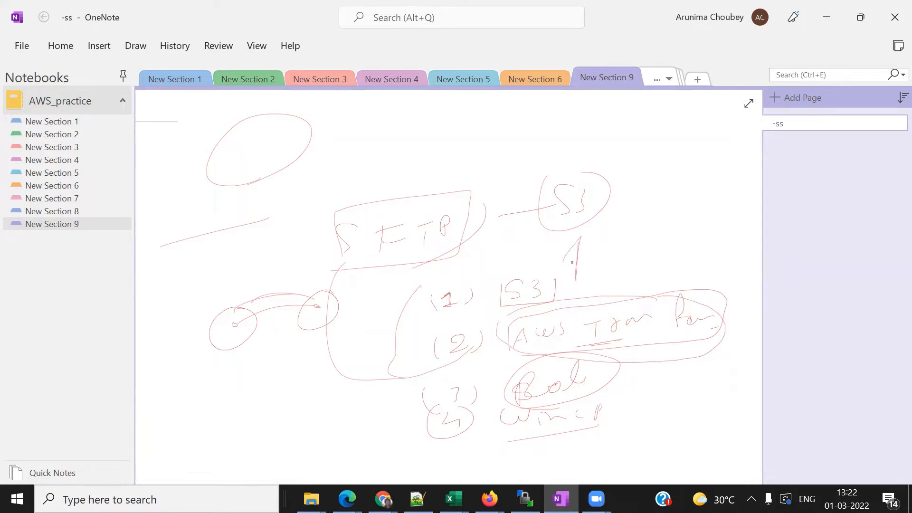
# - In Chrome's AWS console tab, search 'S3' to open the S3 Buckets list, dismissing the notice
pyautogui.click(383, 499)
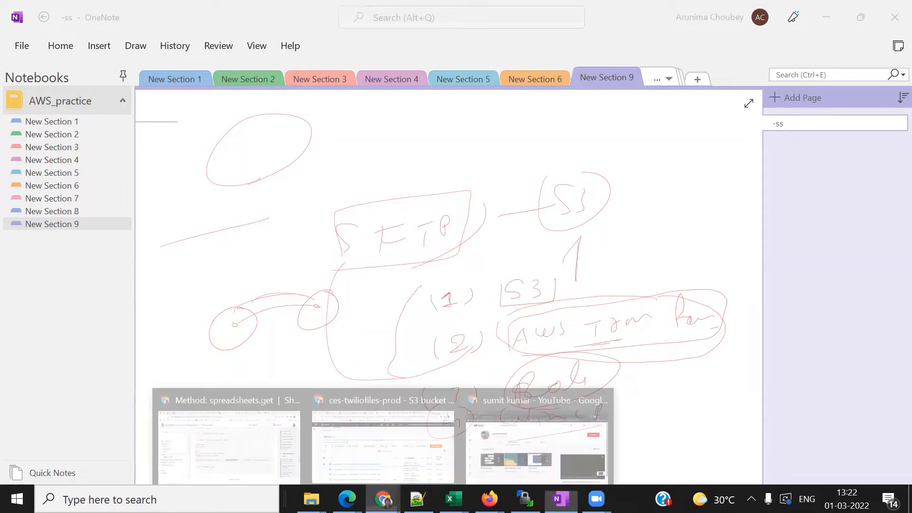
pyautogui.click(519, 403)
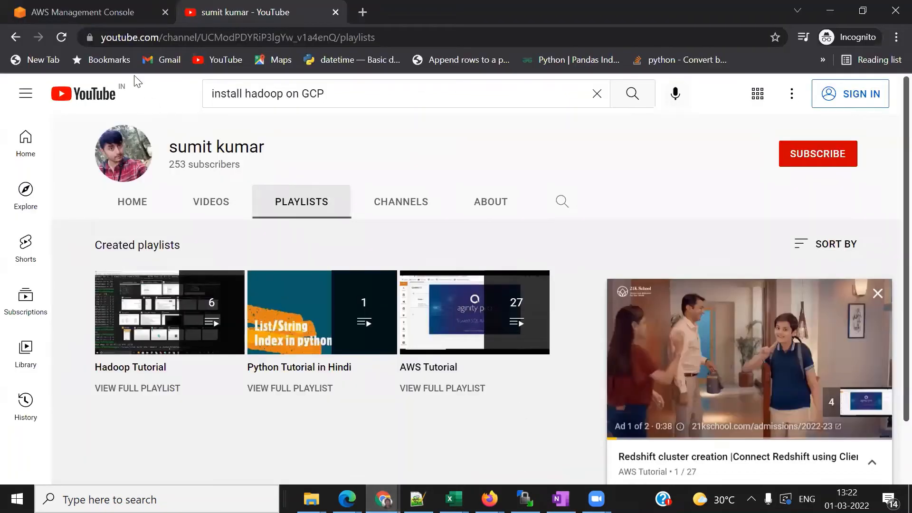
pyautogui.click(92, 11)
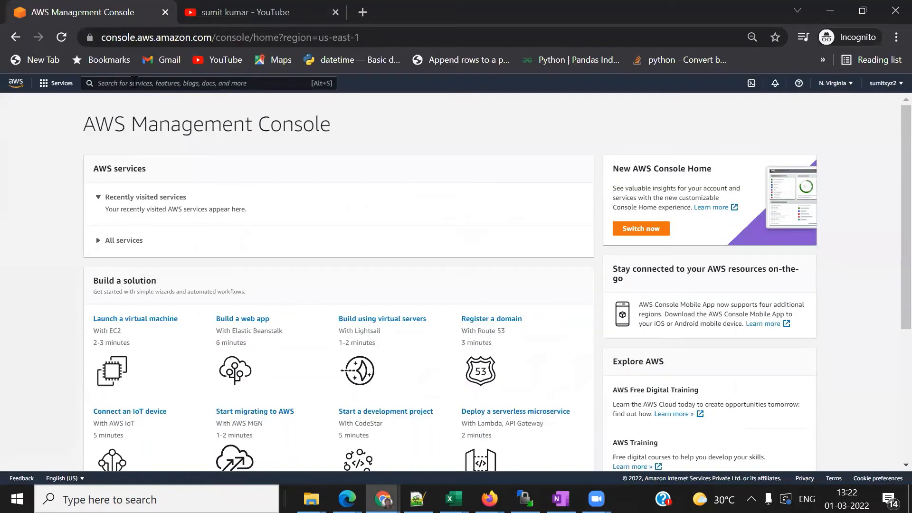
pyautogui.click(134, 81)
pyautogui.write('S3')
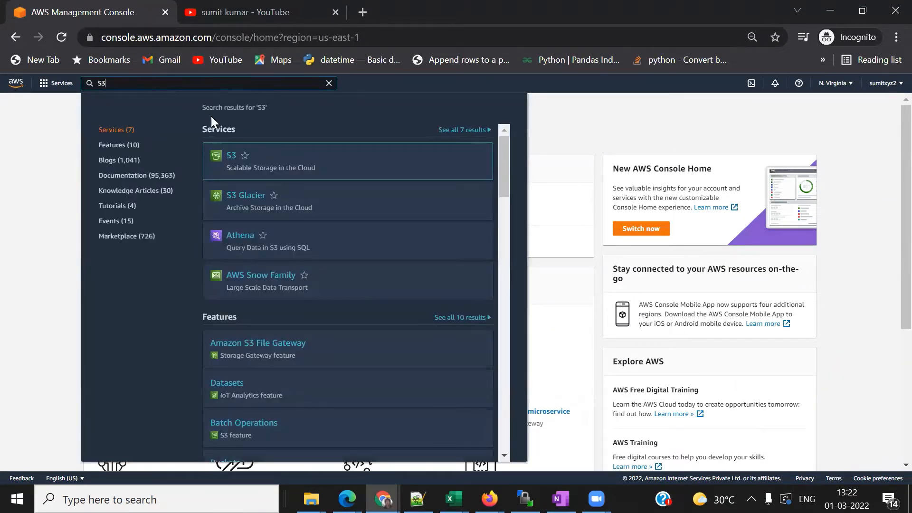
pyautogui.moveTo(239, 163)
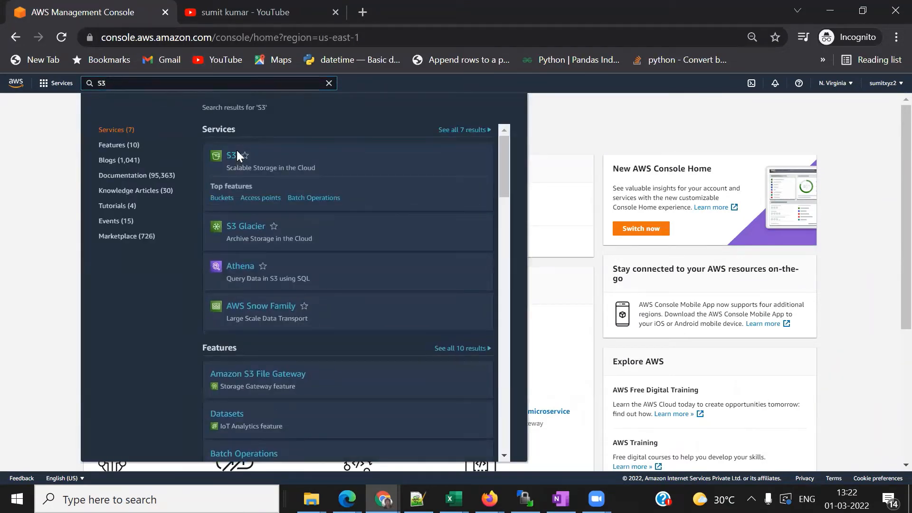
pyautogui.click(232, 157)
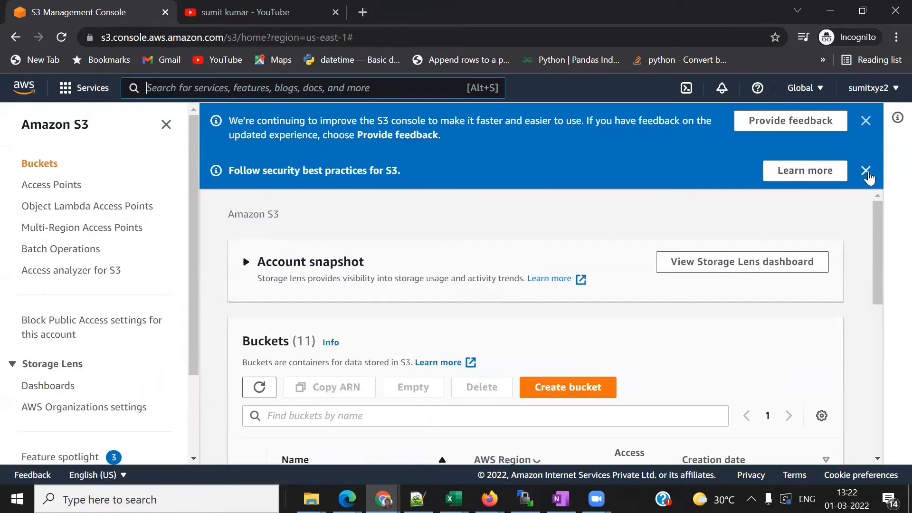
pyautogui.click(866, 172)
# - Start a new S3 bucket and name it deltafrog-sftp-demo
pyautogui.click(865, 121)
pyautogui.scroll(-2, 804, 263)
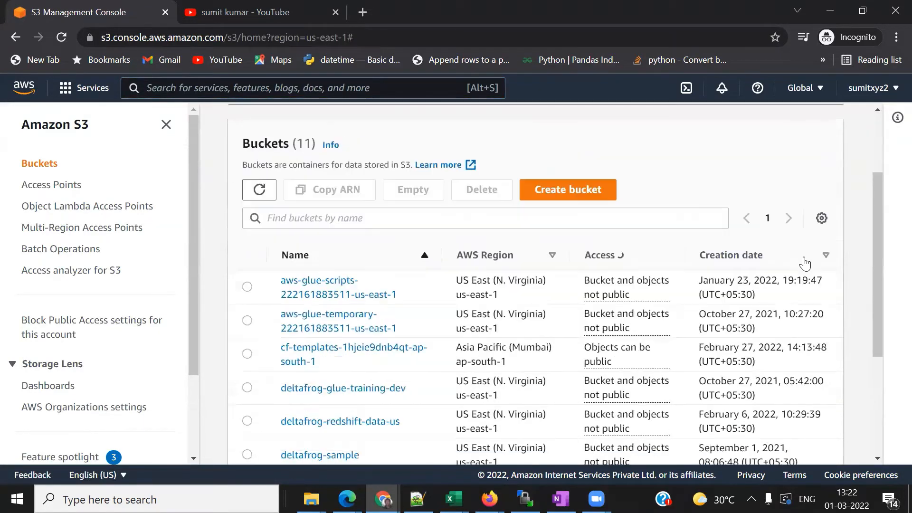
pyautogui.scroll(-2, 804, 263)
pyautogui.scroll(-2, 806, 262)
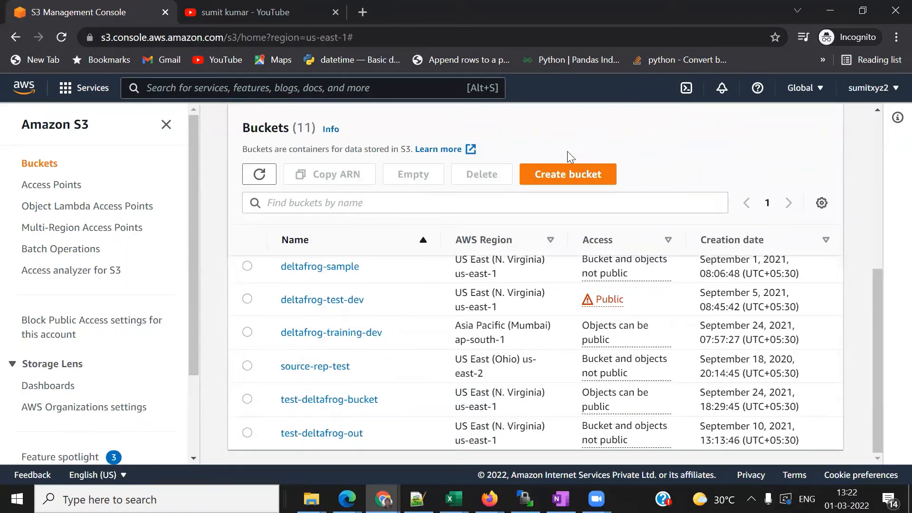
pyautogui.click(564, 180)
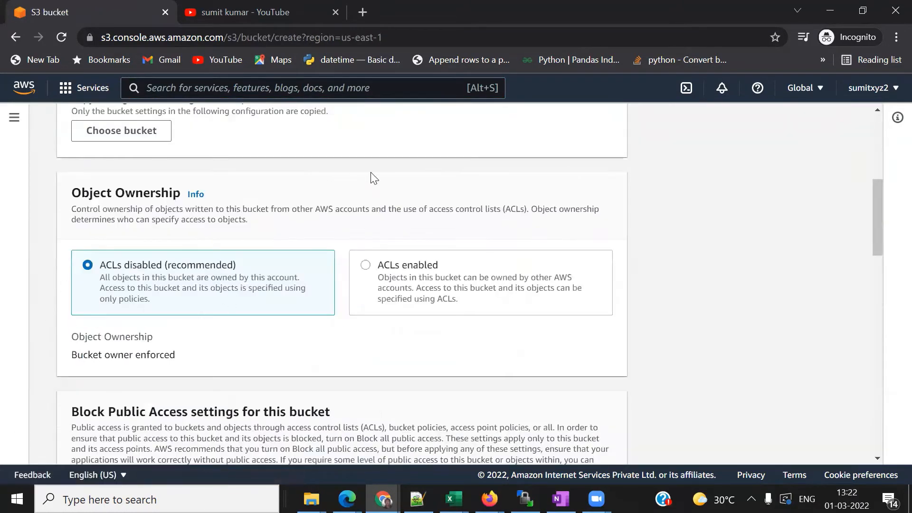
pyautogui.scroll(5, 375, 178)
pyautogui.click(125, 223)
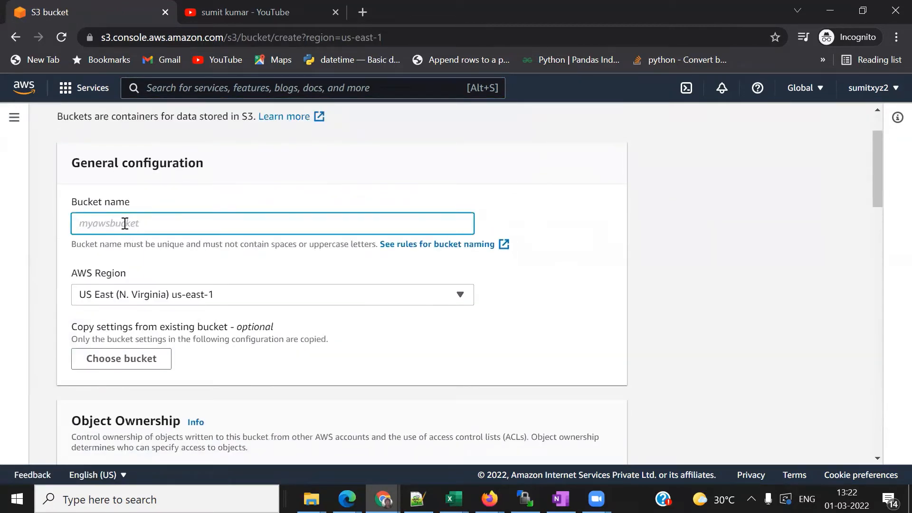
pyautogui.write('deltafrog-sftp-')
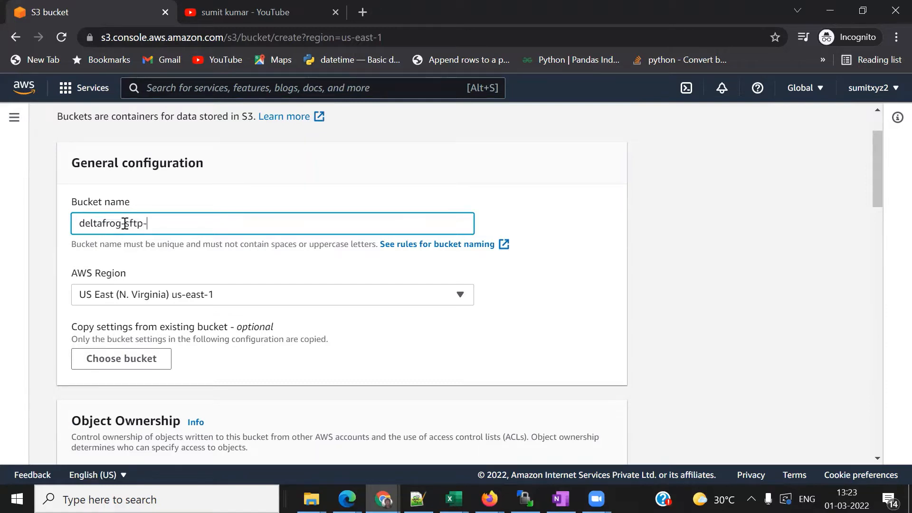
pyautogui.write('demo')
# - Since that name is taken, change it to deltafrog-sftp-demo1 and create the bucket with defaults
pyautogui.scroll(-4, 373, 356)
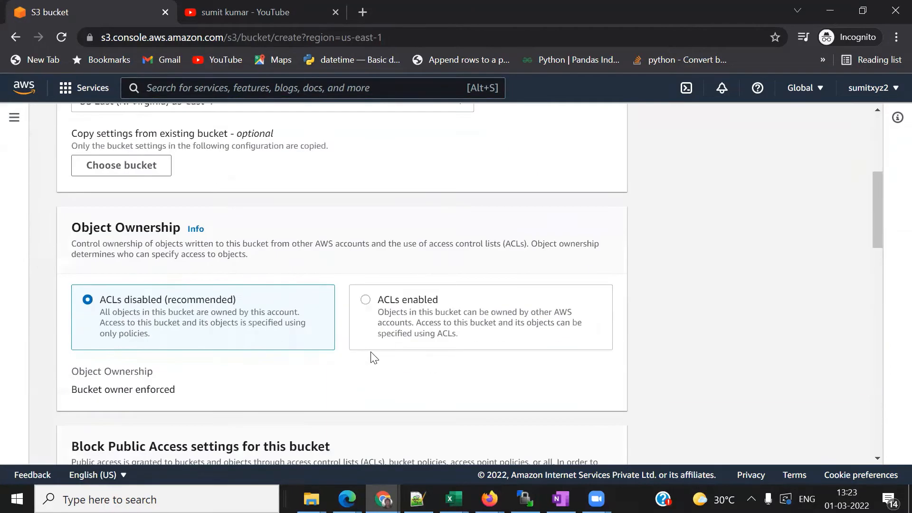
pyautogui.scroll(-2, 374, 357)
pyautogui.scroll(-15, 372, 357)
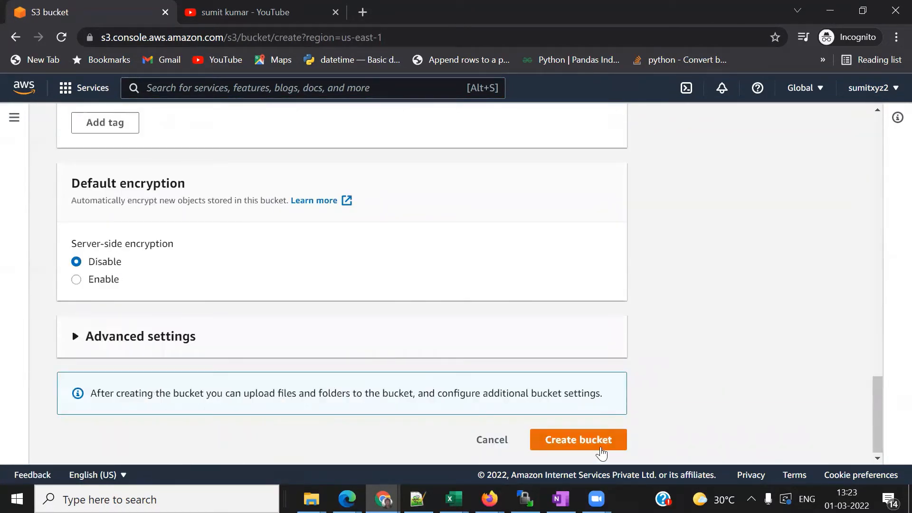
pyautogui.scroll(14, 601, 454)
pyautogui.scroll(6, 601, 454)
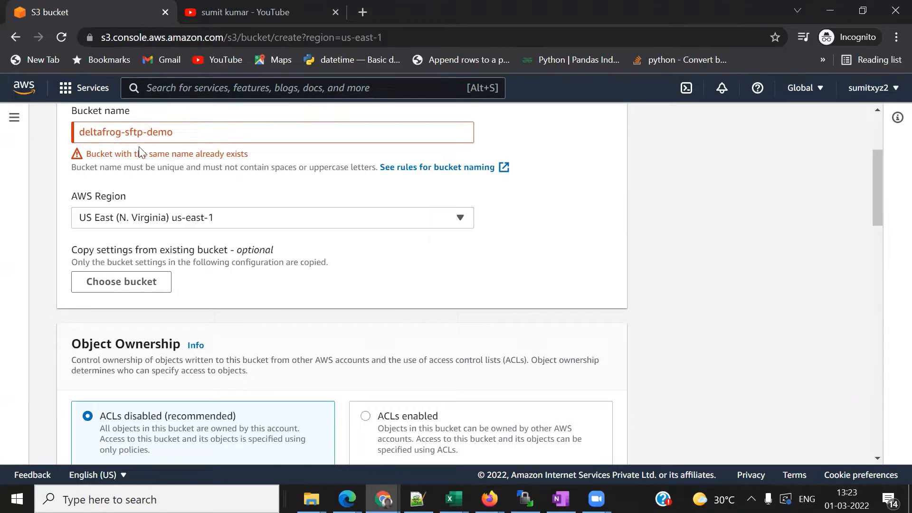
pyautogui.click(183, 132)
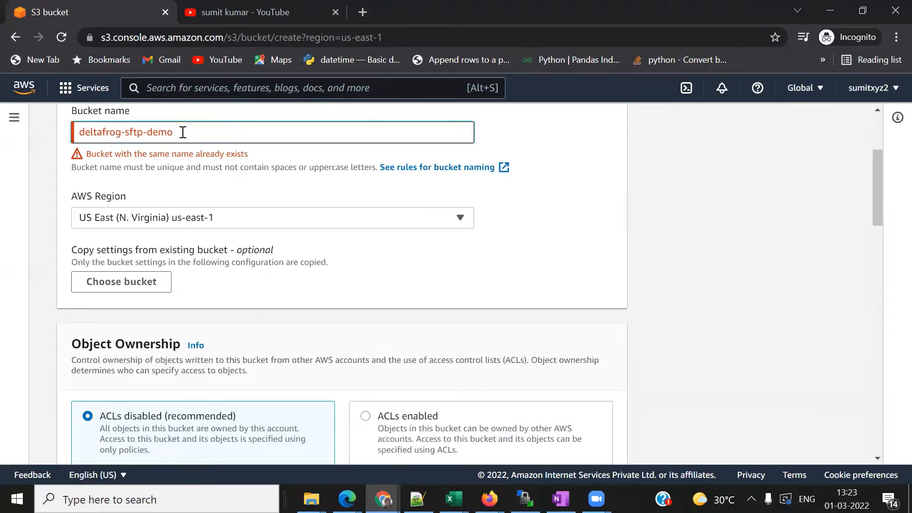
pyautogui.write('1')
pyautogui.scroll(-3, 667, 329)
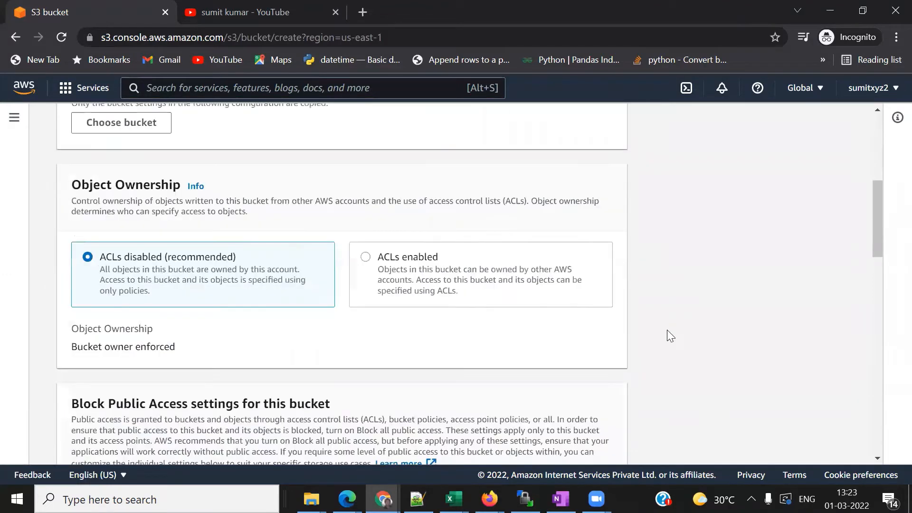
pyautogui.scroll(-15, 667, 329)
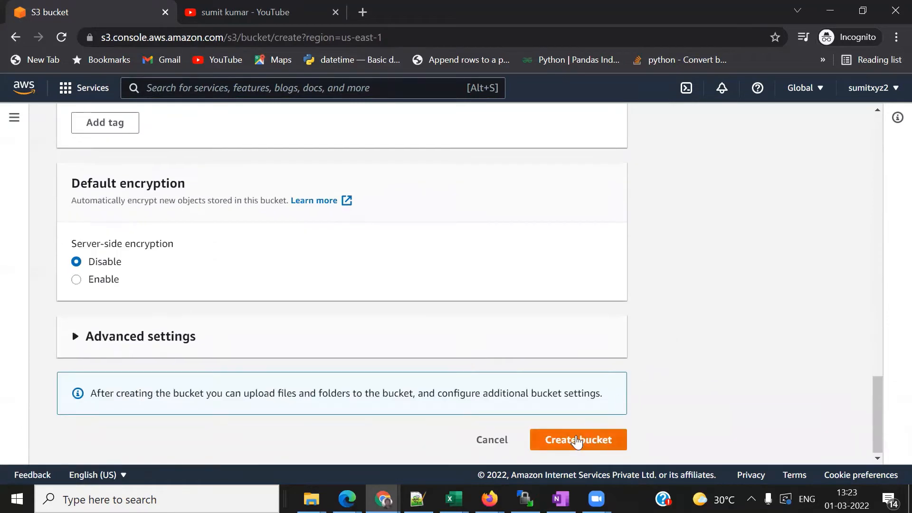
pyautogui.click(577, 440)
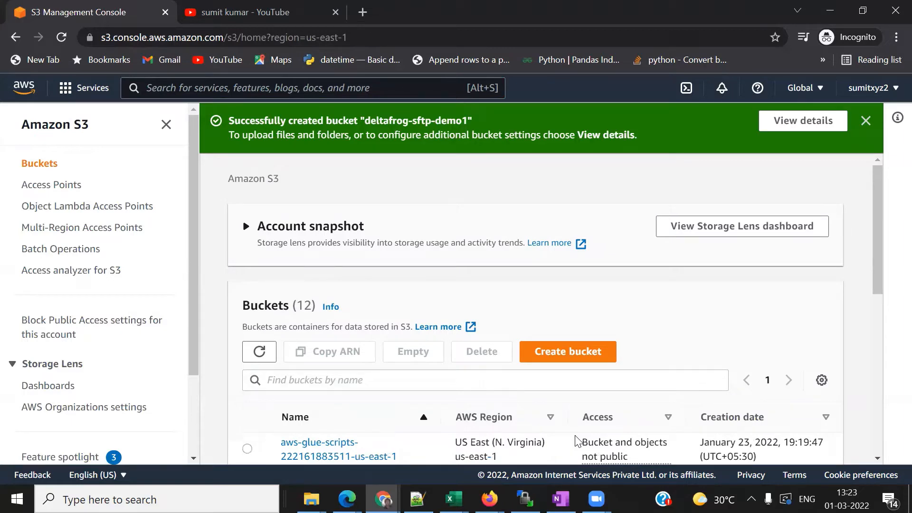
# - Open bucket deltafrog-sftp-demo1 and create a folder named sftp, correcting a mistyped name
pyautogui.scroll(-6, 576, 441)
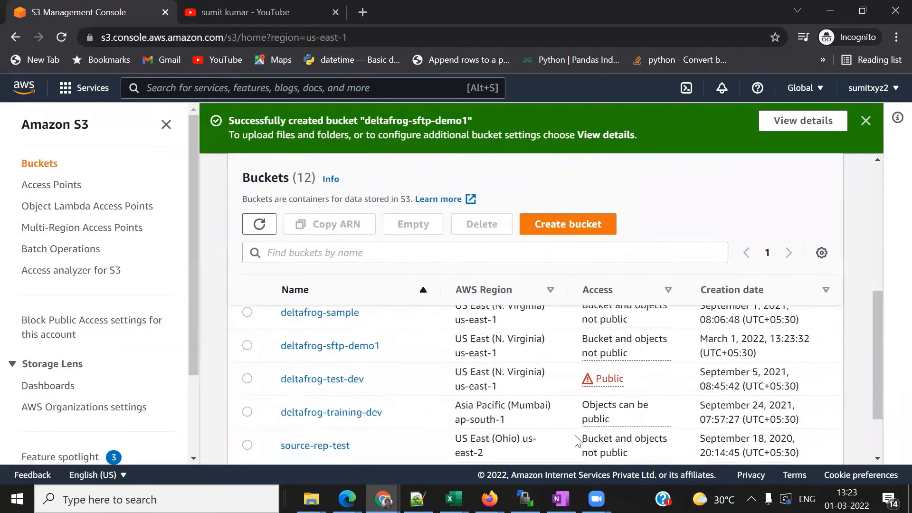
pyautogui.scroll(-2, 576, 441)
pyautogui.scroll(2, 575, 438)
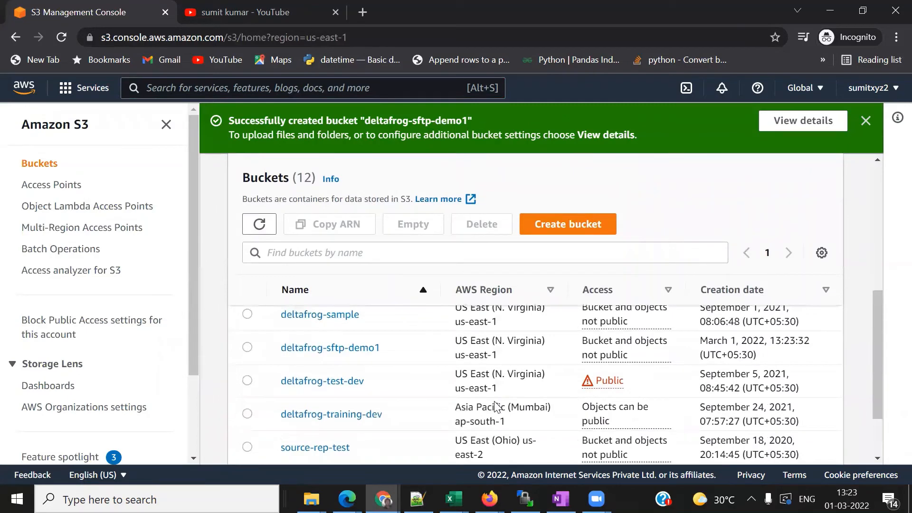
pyautogui.click(324, 349)
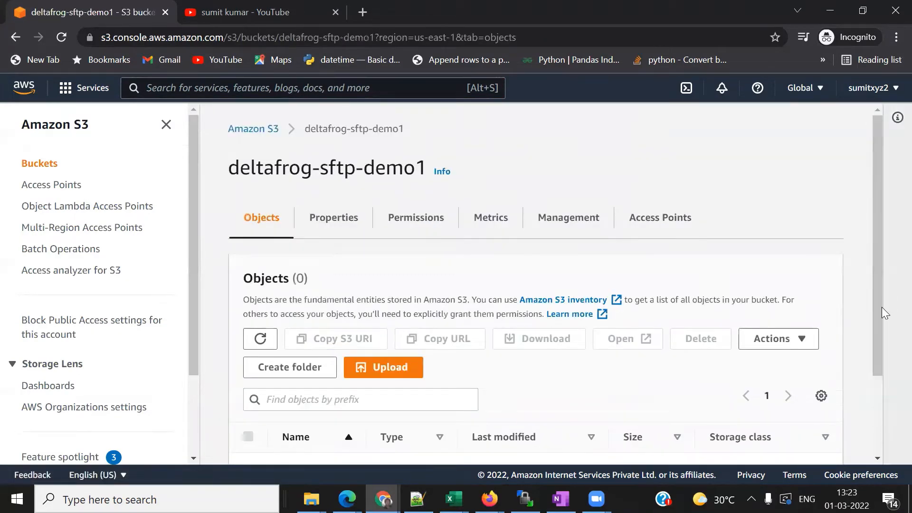
pyautogui.scroll(-2, 863, 319)
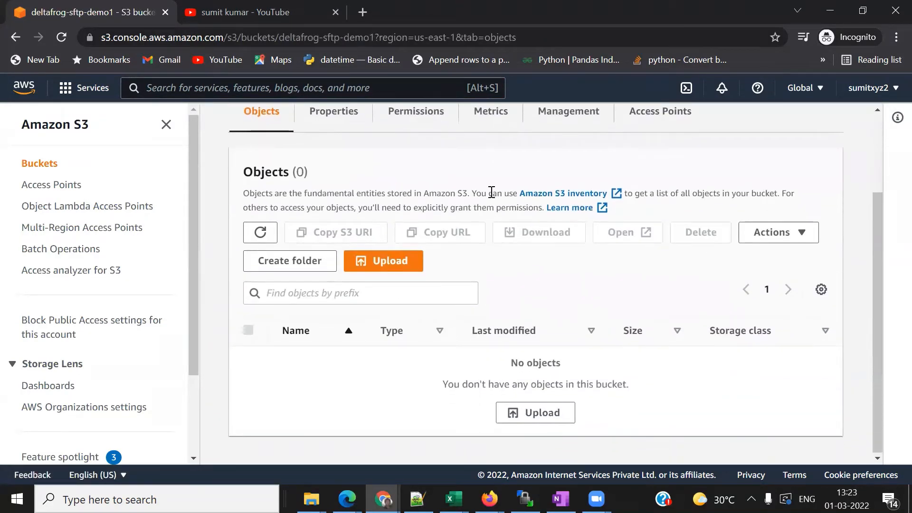
pyautogui.click(301, 261)
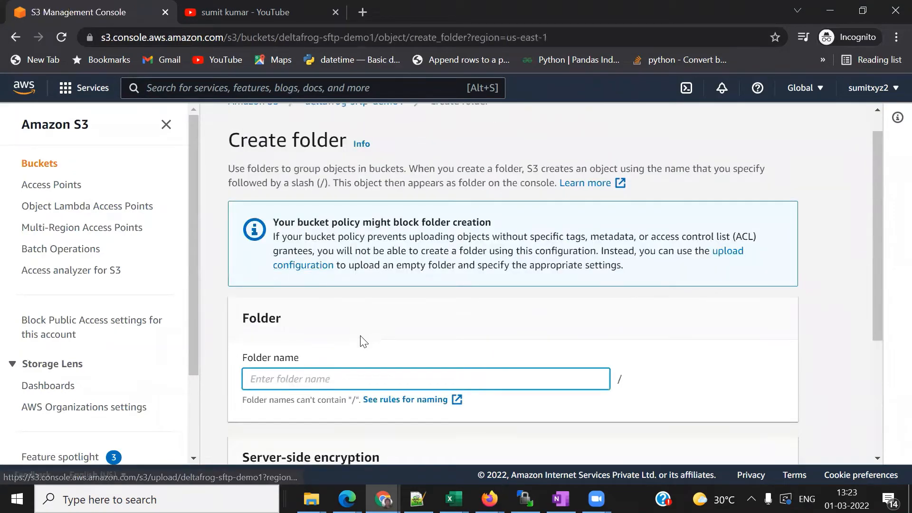
pyautogui.scroll(-2, 364, 341)
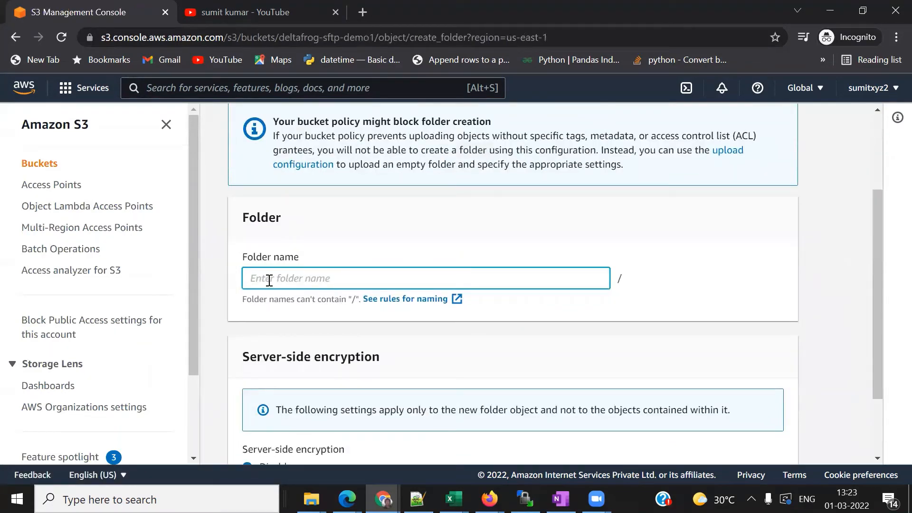
pyautogui.write('res')
pyautogui.write('t')
pyautogui.press('BackSpace')
pyautogui.press('BackSpace')
pyautogui.press('BackSpace')
pyautogui.press('BackSpace')
pyautogui.write('sftp')
pyautogui.scroll(-2, 812, 329)
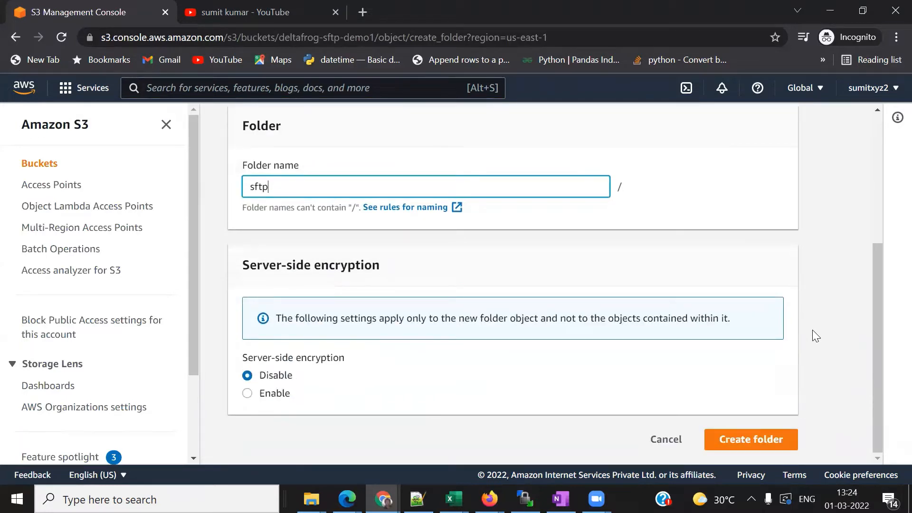
pyautogui.click(736, 440)
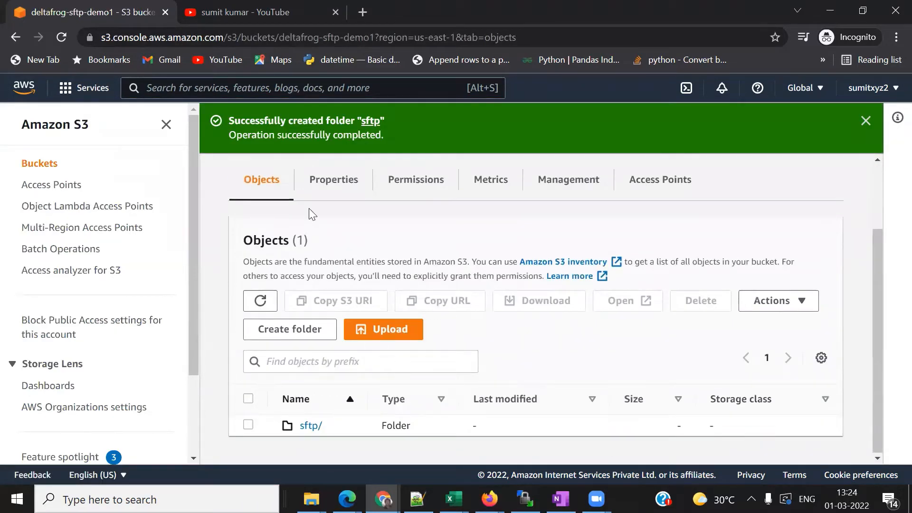
# - Create a folder named pubic in the bucket and close the success banner
pyautogui.click(291, 328)
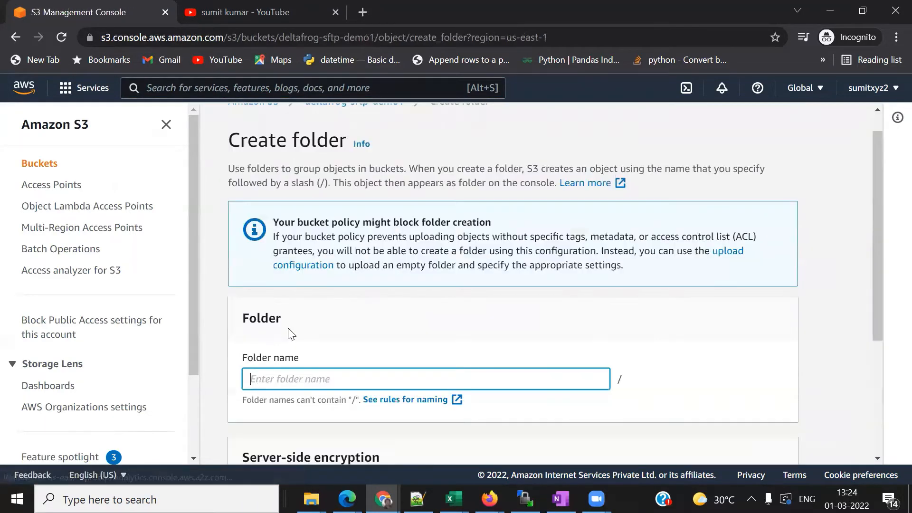
pyautogui.write('pu')
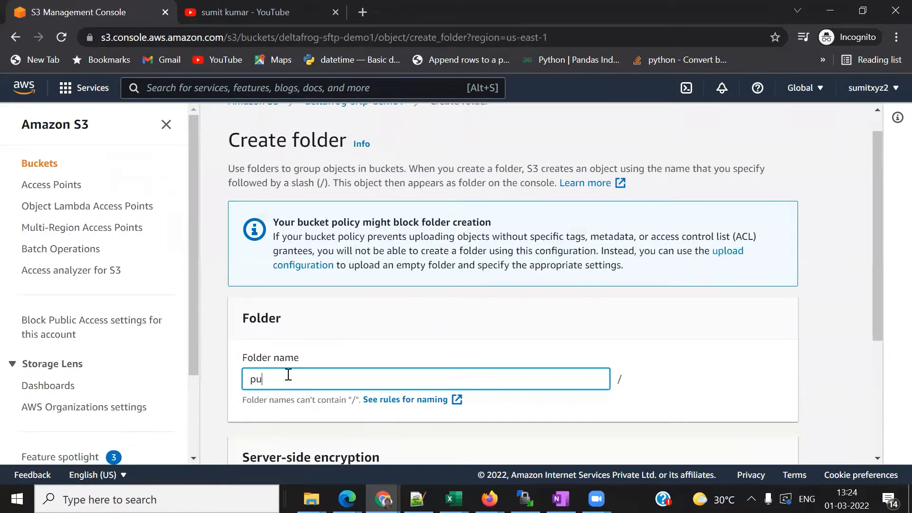
pyautogui.write('bic')
pyautogui.scroll(-4, 626, 405)
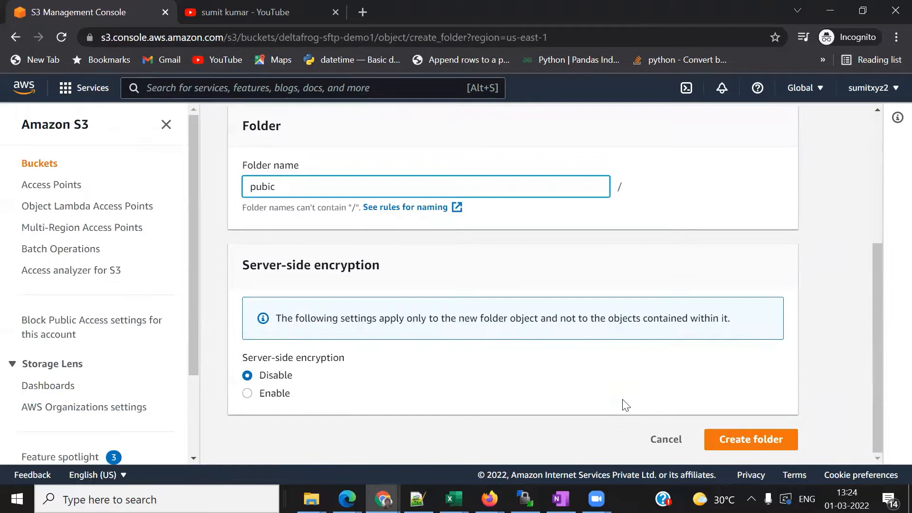
pyautogui.click(753, 440)
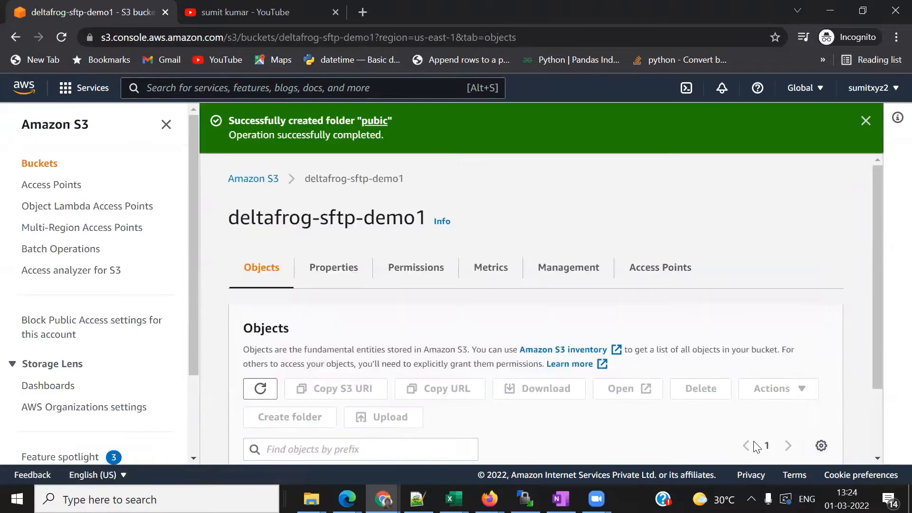
pyautogui.scroll(-2, 777, 394)
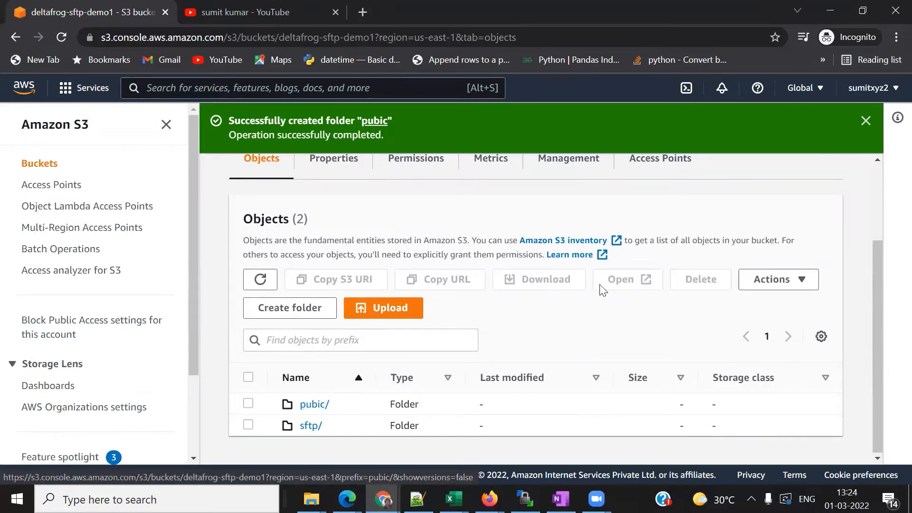
pyautogui.click(865, 123)
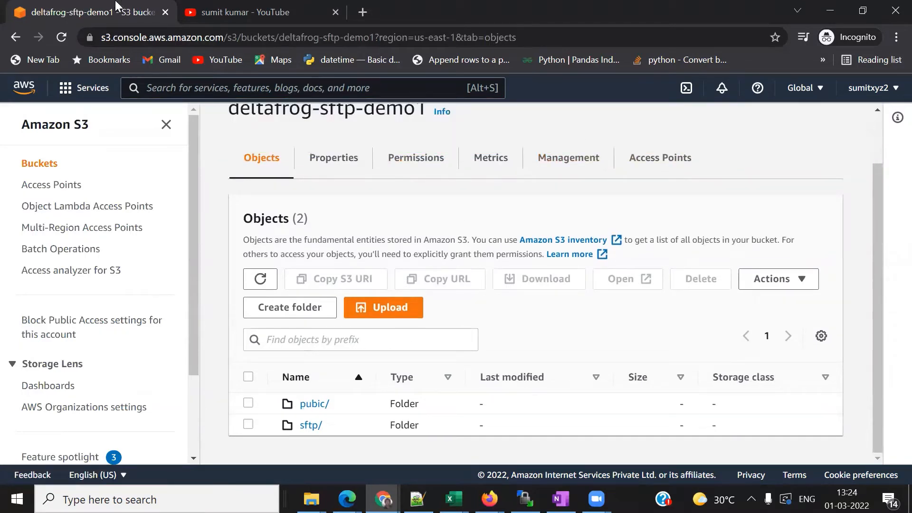
# - Duplicate the S3 tab, find AWS Transfer Family via the SFTP search, and start creating a server
pyautogui.rightClick(79, 11)
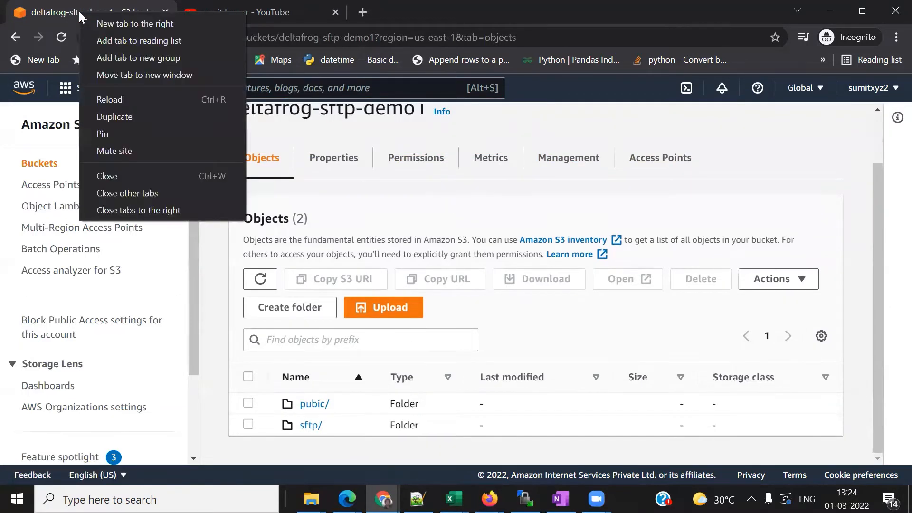
pyautogui.click(106, 115)
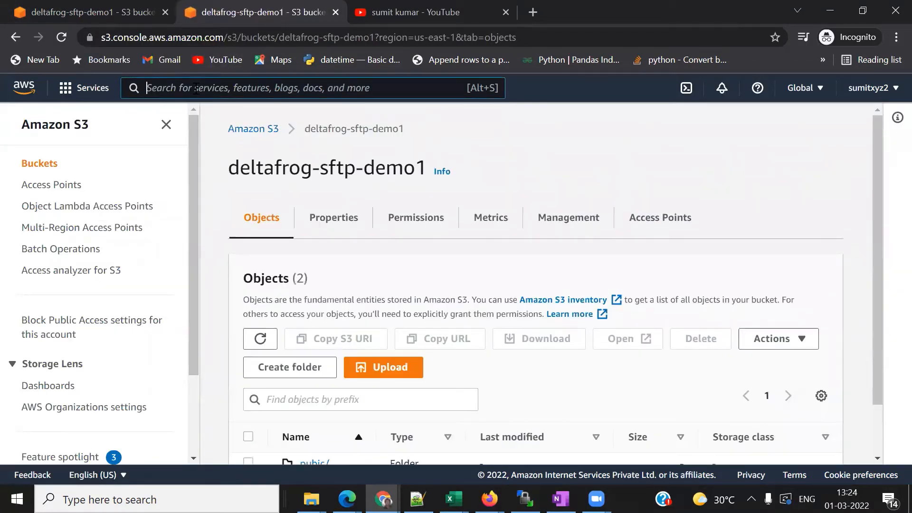
pyautogui.write('SFTP')
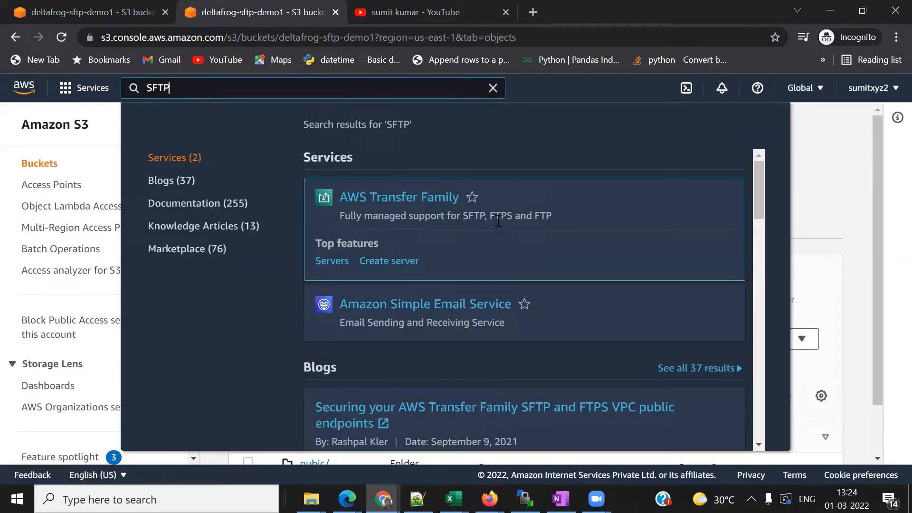
pyautogui.click(401, 201)
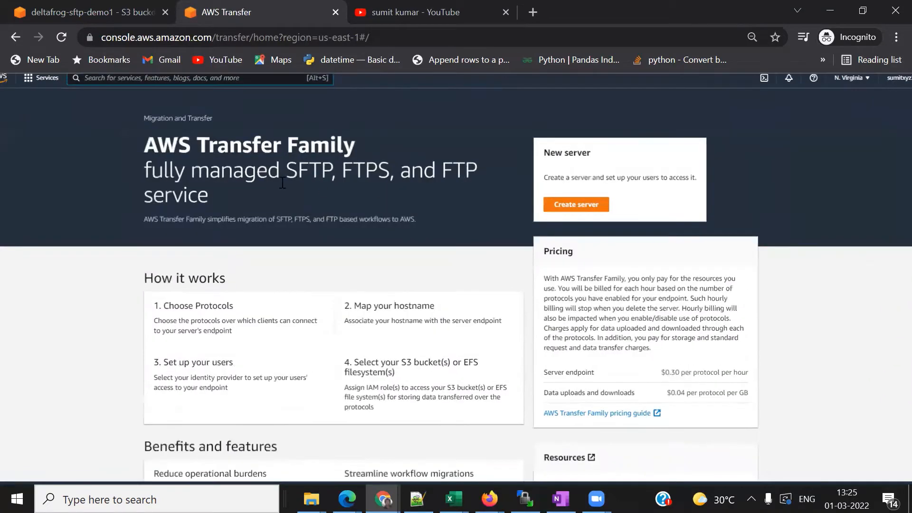
pyautogui.scroll(-1, 597, 310)
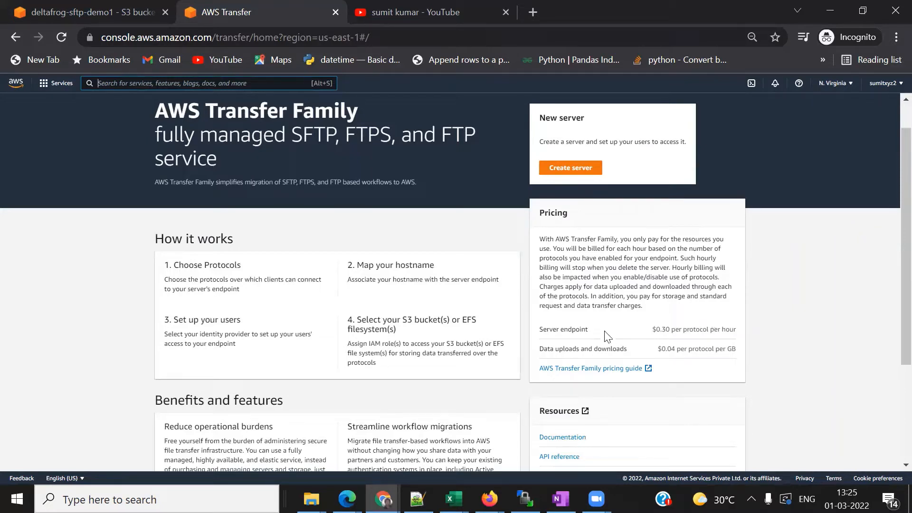
pyautogui.click(567, 170)
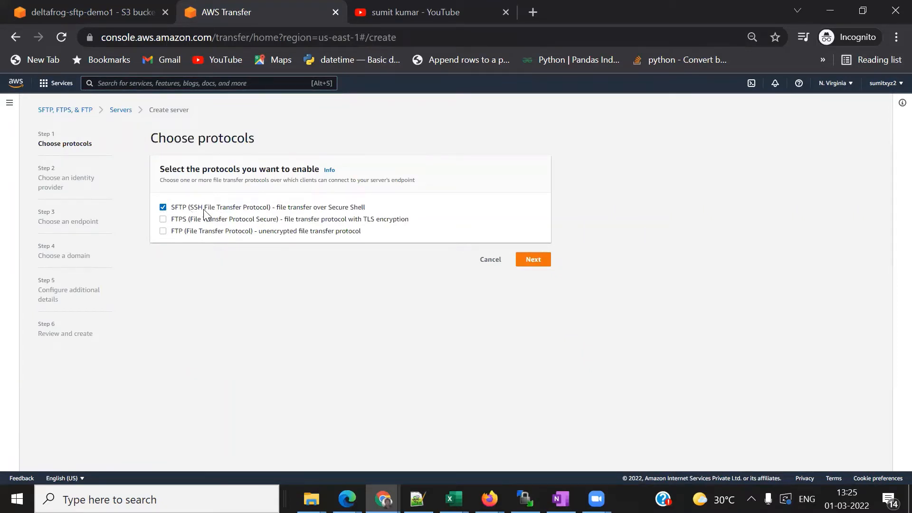
# - Keep SFTP as the protocol and the Service managed identity provider
pyautogui.click(530, 261)
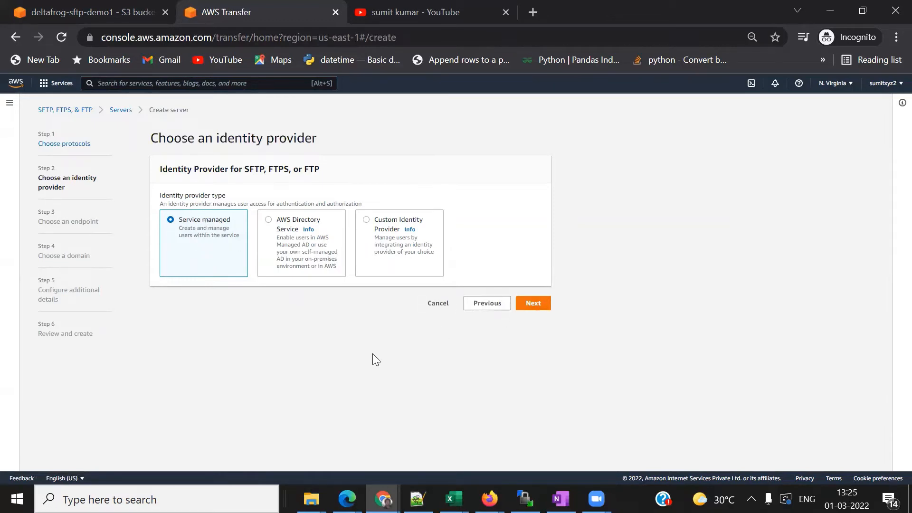
pyautogui.scroll(1, 368, 355)
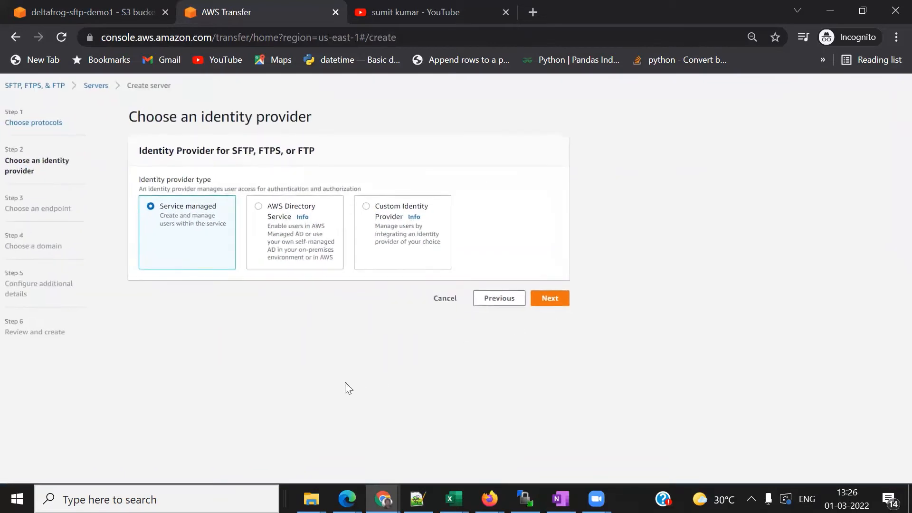
pyautogui.hscroll(-1, 345, 382)
pyautogui.click(586, 301)
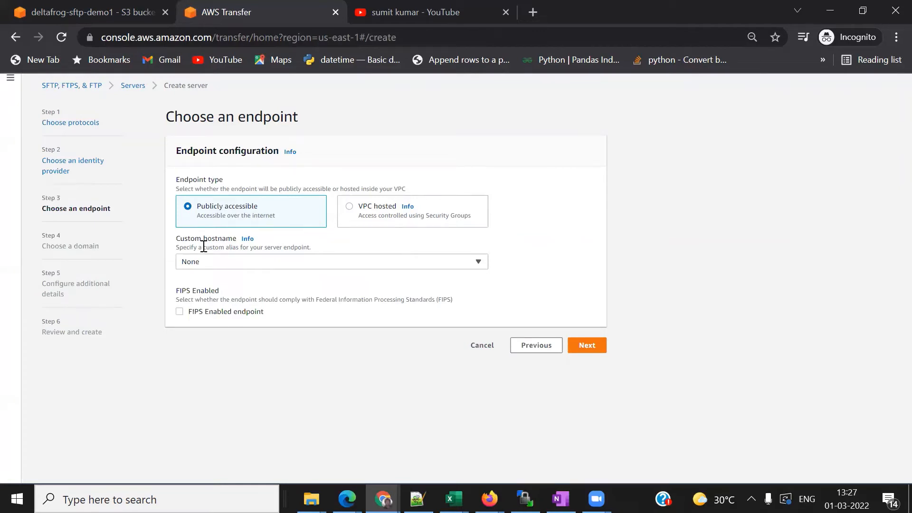
# - Keep the public endpoint with custom hostname None and Amazon S3 as the storage domain
pyautogui.click(475, 268)
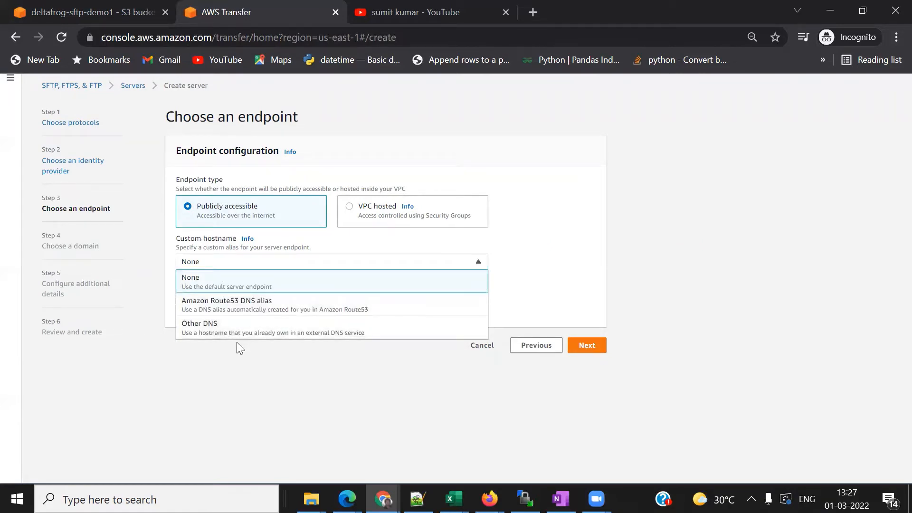
pyautogui.click(247, 288)
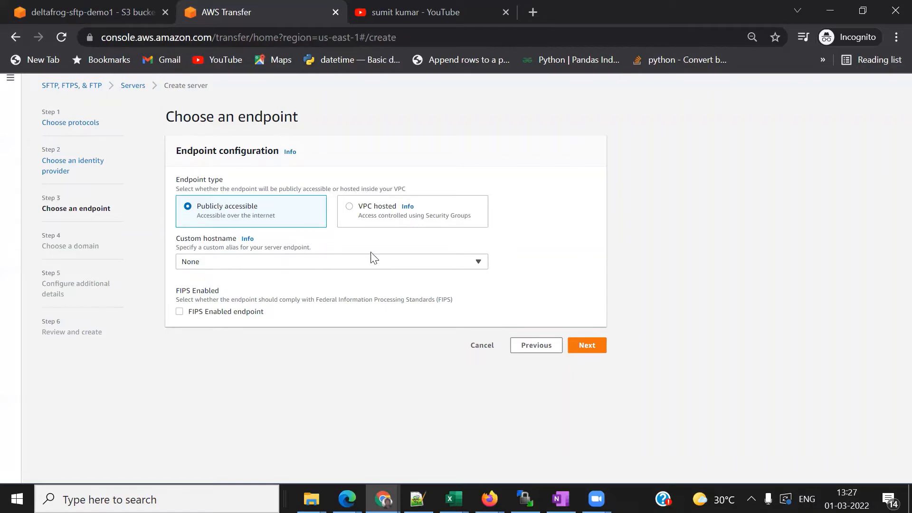
pyautogui.click(585, 346)
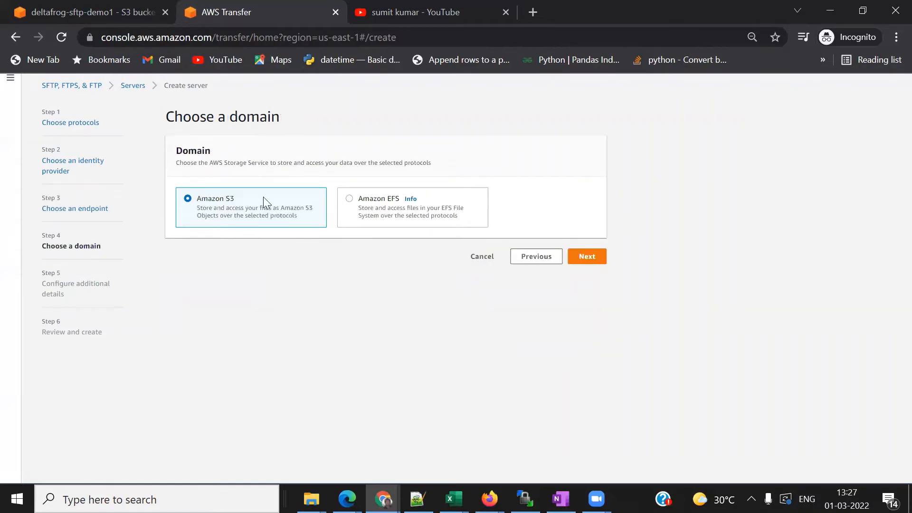
pyautogui.click(591, 259)
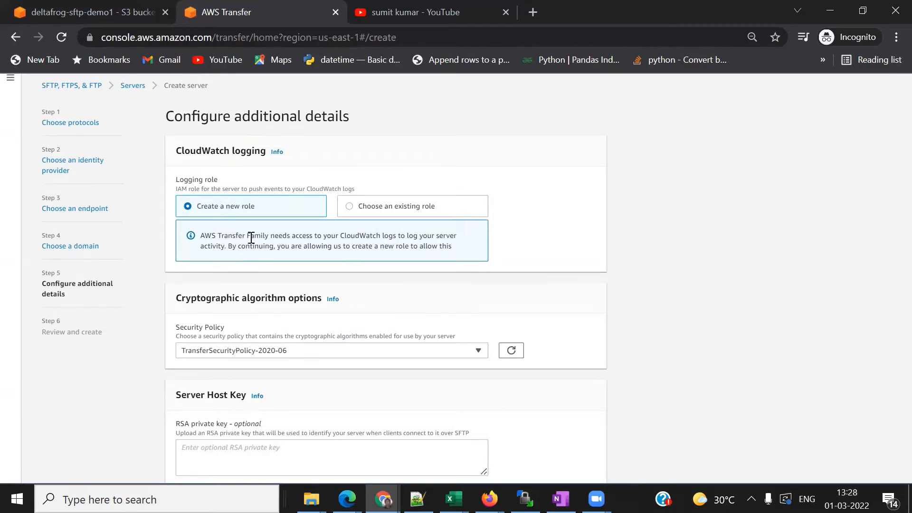
# - Accept the default additional details, including TransferSecurityPolicy-2020-06 and a new logging role
pyautogui.scroll(-2, 581, 350)
pyautogui.scroll(-7, 580, 350)
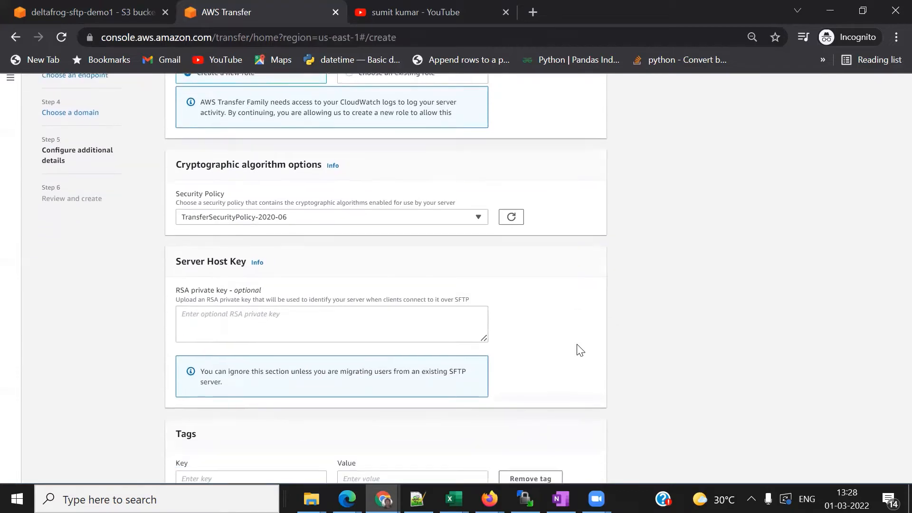
pyautogui.scroll(-3, 580, 350)
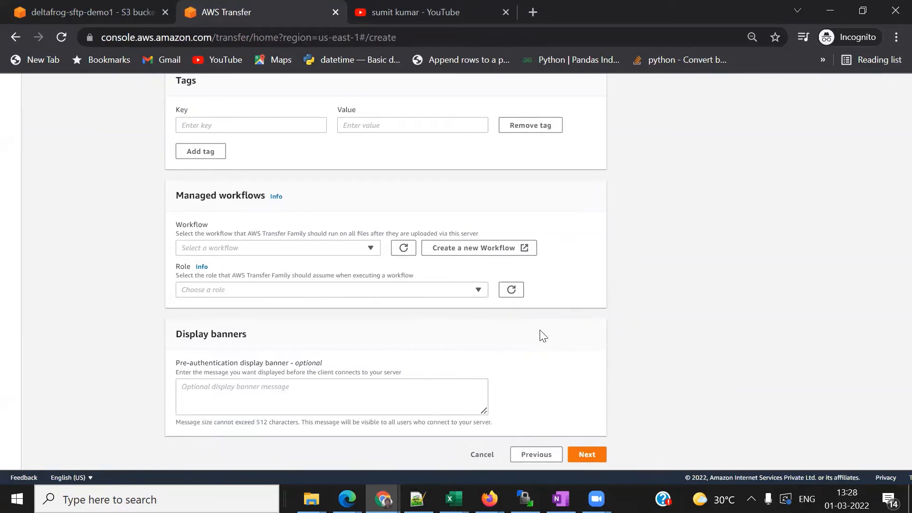
pyautogui.click(589, 455)
# - Review the server settings and create server s-869a55ba70544feb8
pyautogui.scroll(-1, 631, 399)
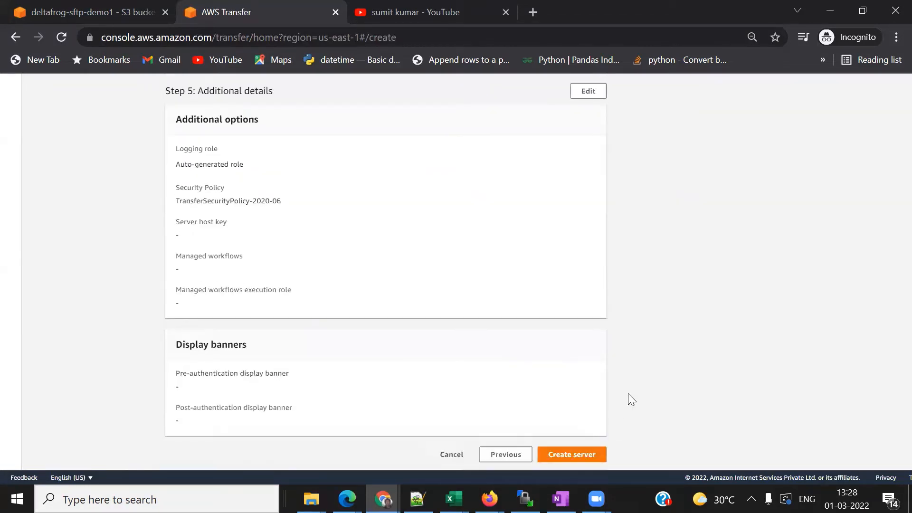
pyautogui.scroll(9, 631, 398)
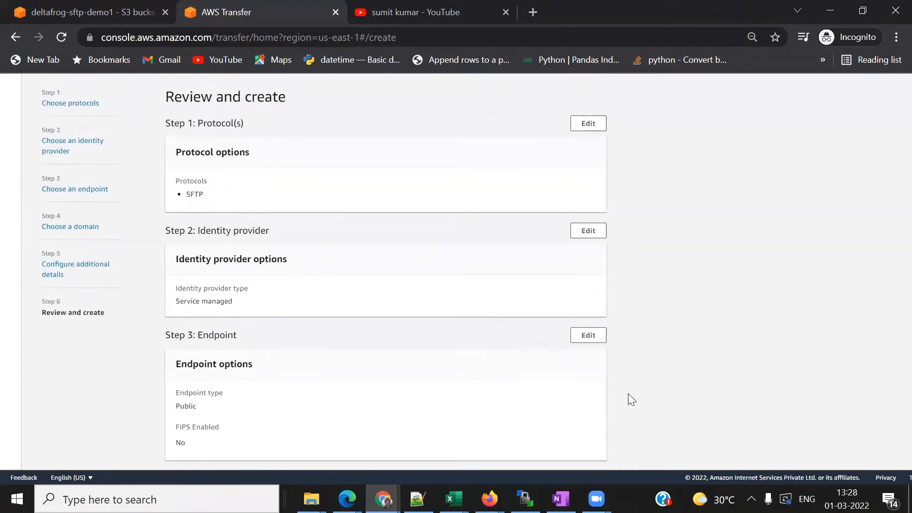
pyautogui.scroll(-10, 631, 399)
pyautogui.click(567, 453)
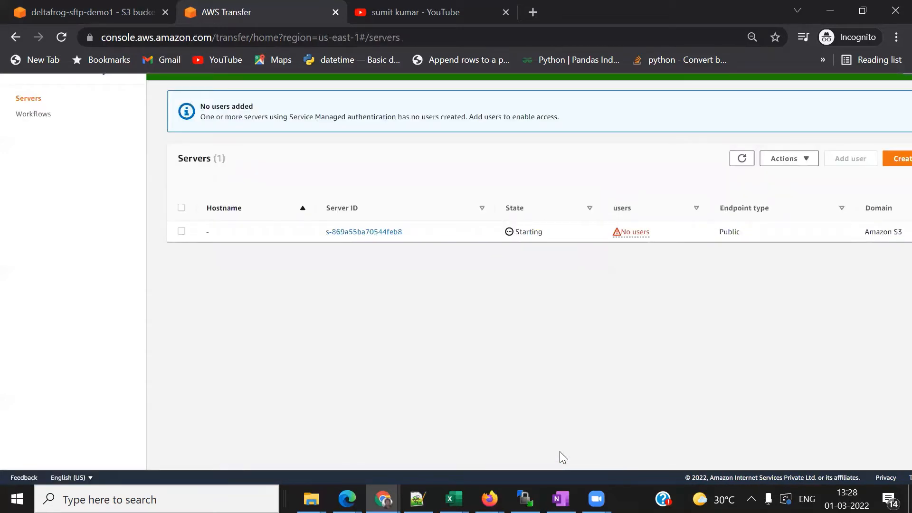
# - Open server s-869a55ba70544feb8's details and select its public endpoint hostname
pyautogui.click(359, 232)
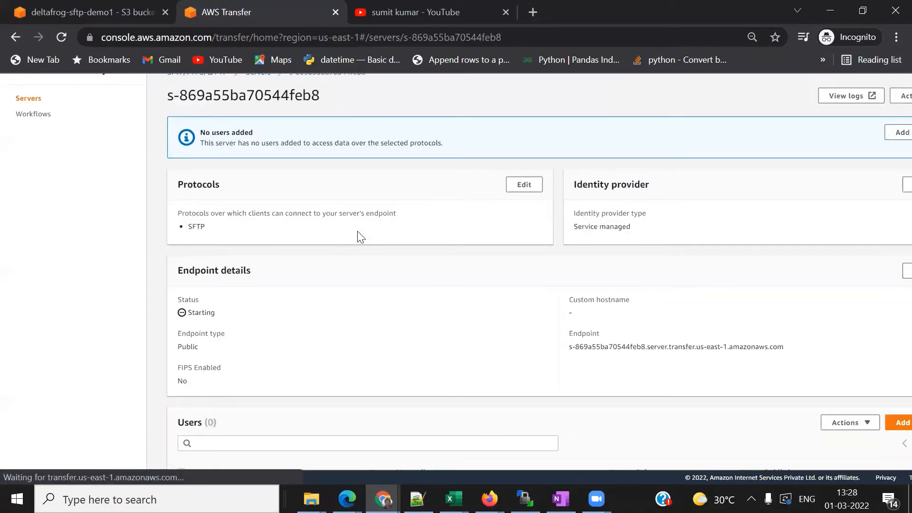
pyautogui.scroll(-15, 358, 232)
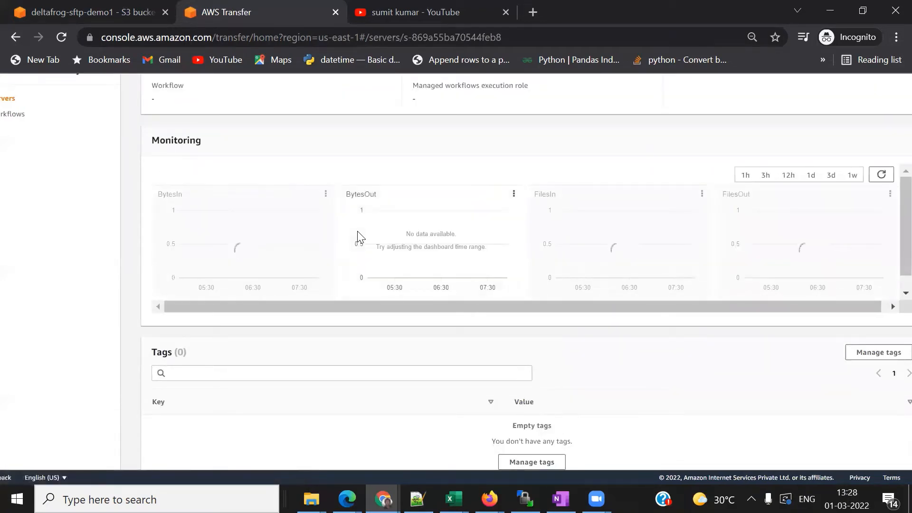
pyautogui.scroll(-1, 535, 391)
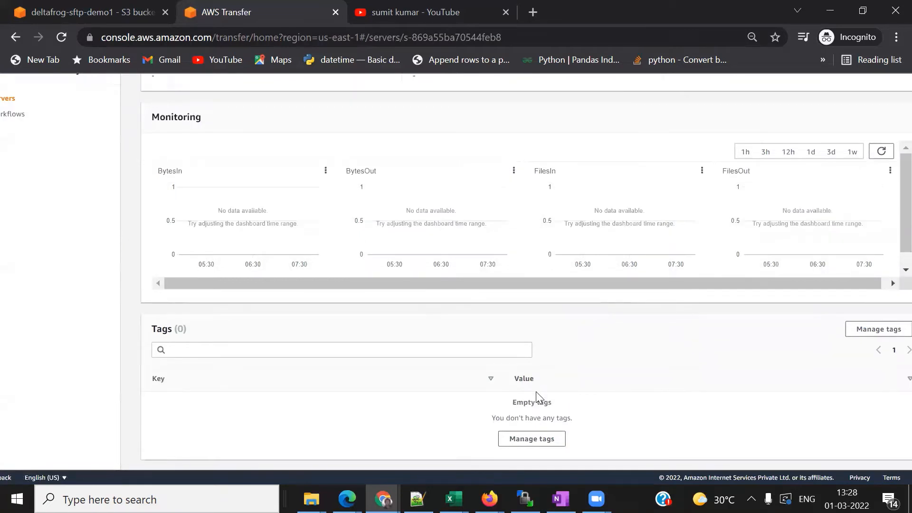
pyautogui.scroll(-1, 536, 392)
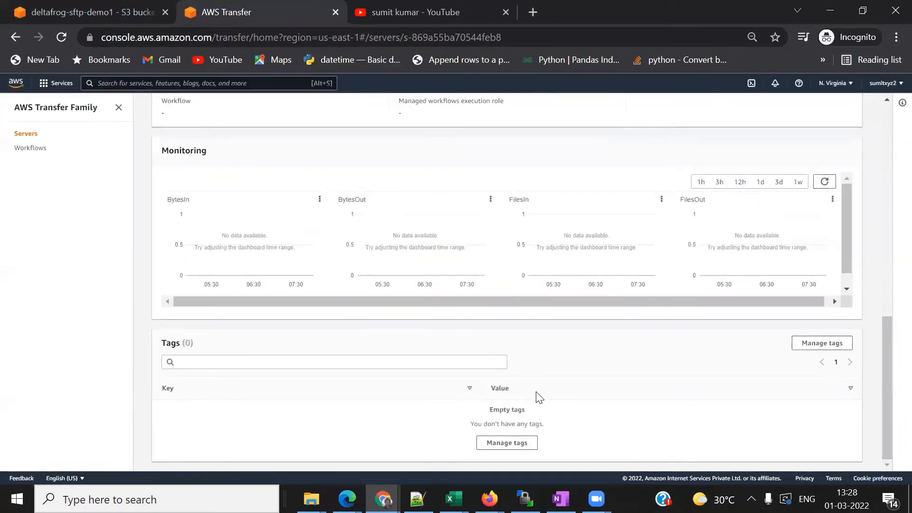
pyautogui.scroll(5, 537, 396)
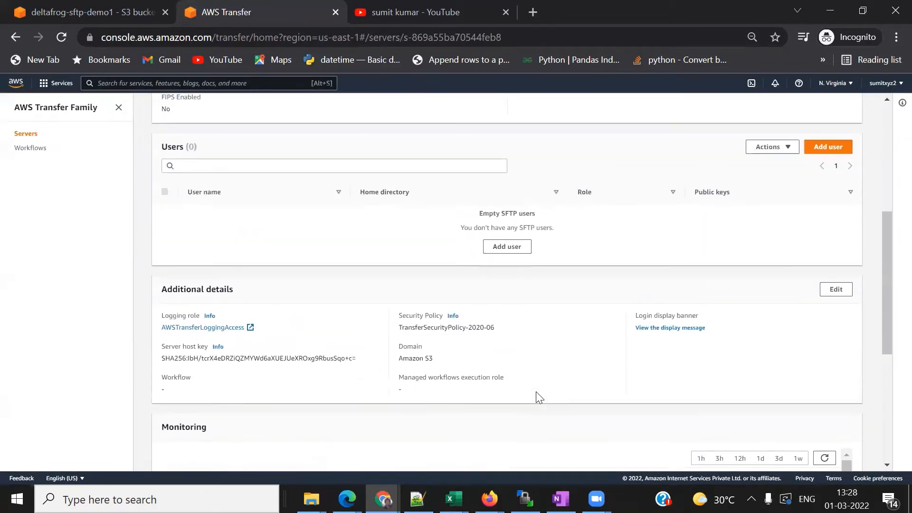
pyautogui.scroll(2, 537, 397)
pyautogui.scroll(1, 622, 316)
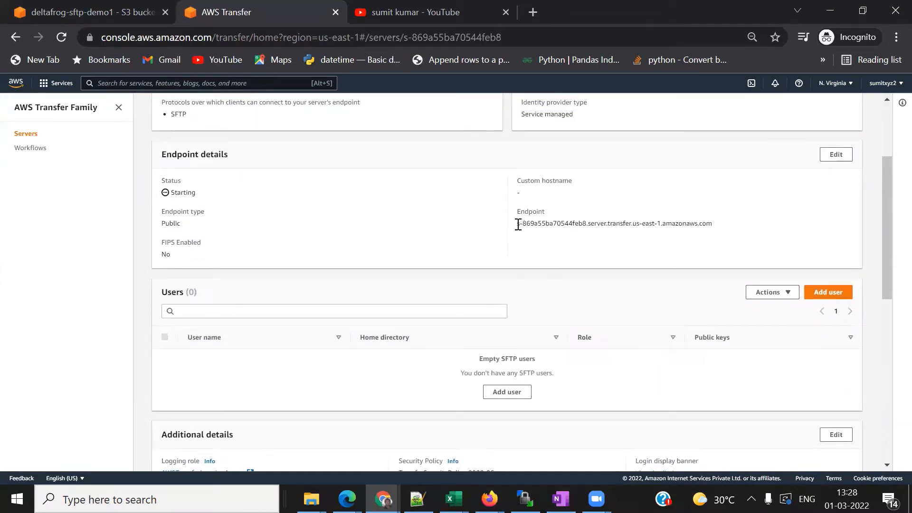
pyautogui.moveTo(682, 223); pyautogui.dragTo(716, 224)
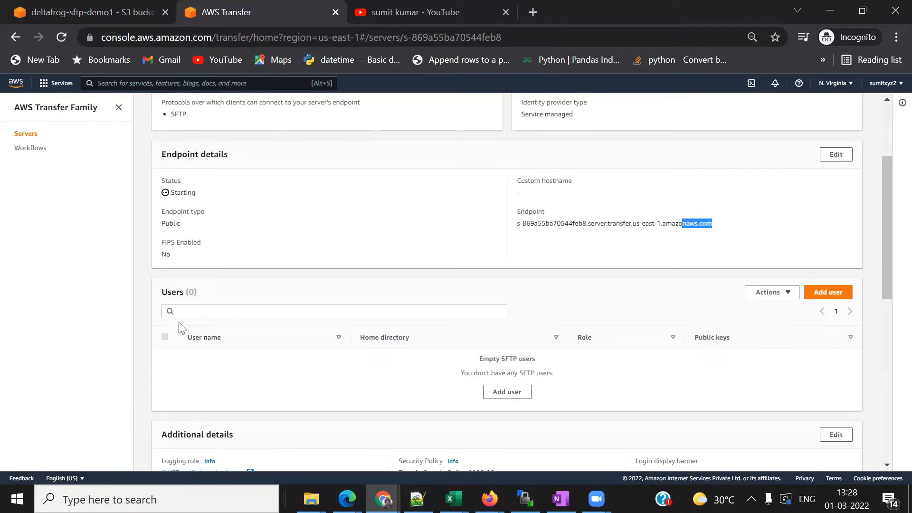
# - Start adding a user to server s-869a55ba70544feb8 and enter the new user's username
pyautogui.click(816, 293)
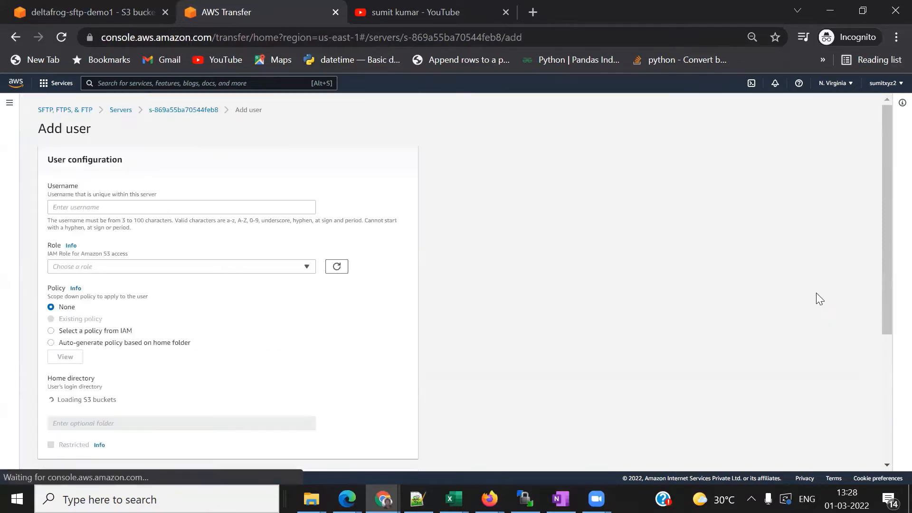
pyautogui.click(88, 208)
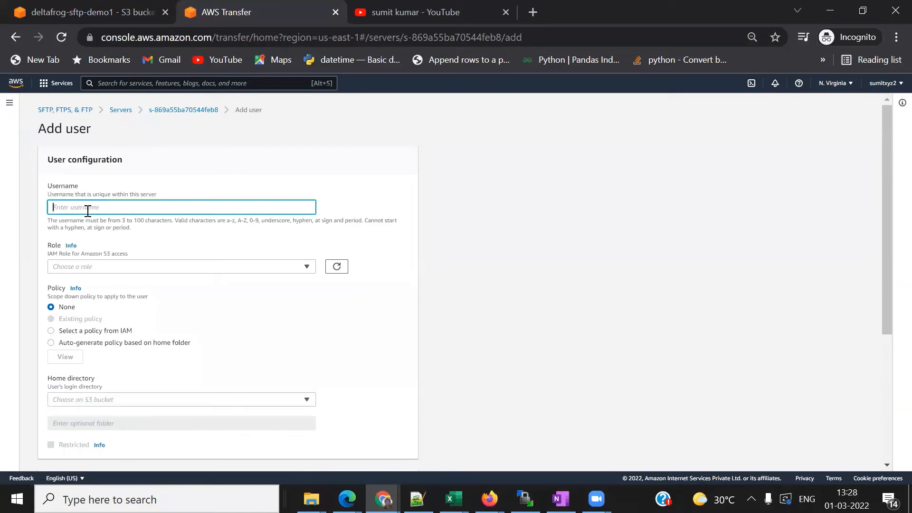
pyautogui.write('sumit')
# - Duplicate the S3 bucket tab and open the IAM dashboard through the console search
pyautogui.click(84, 12)
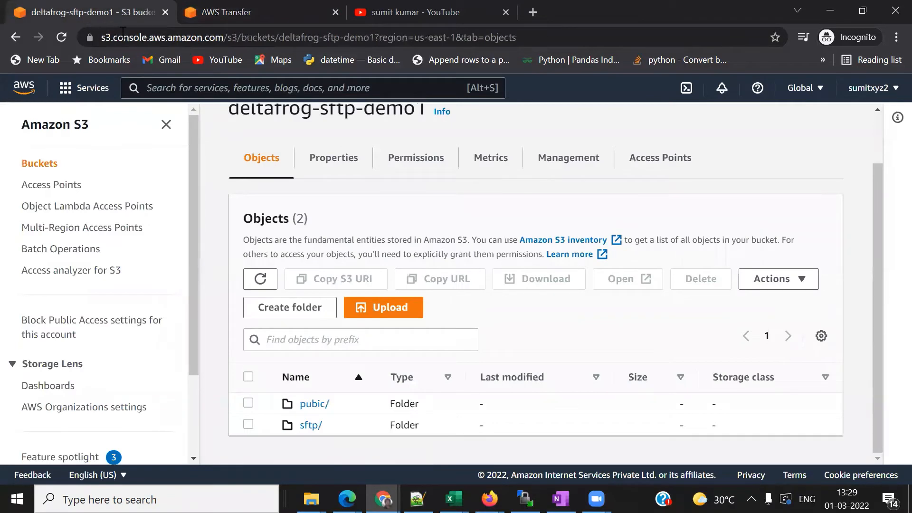
pyautogui.click(164, 88)
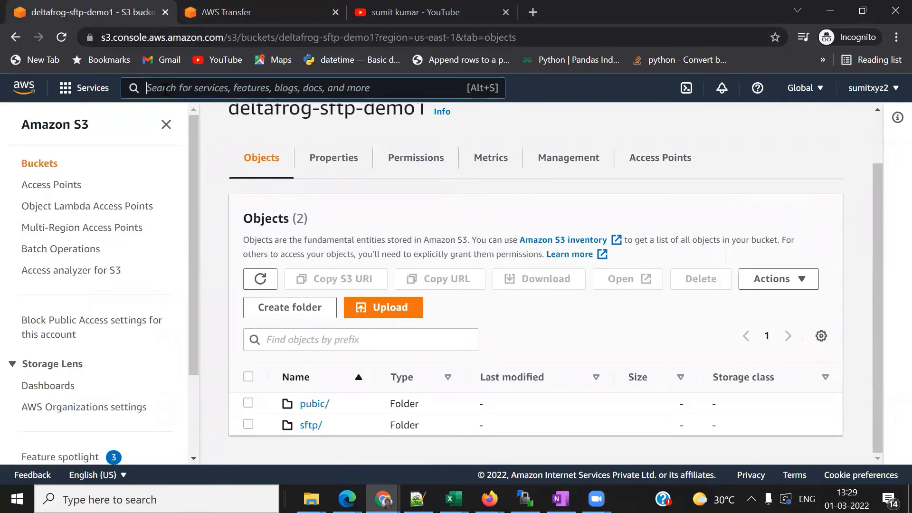
pyautogui.rightClick(81, 16)
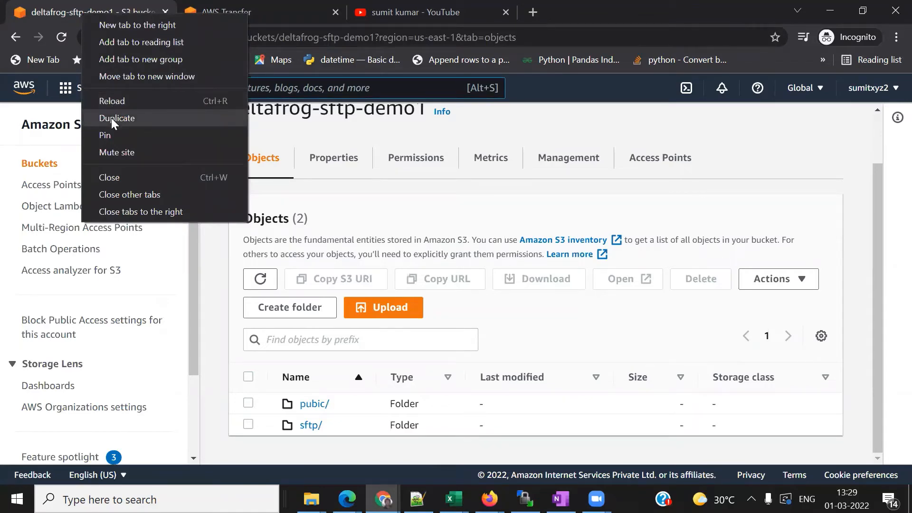
pyautogui.click(135, 118)
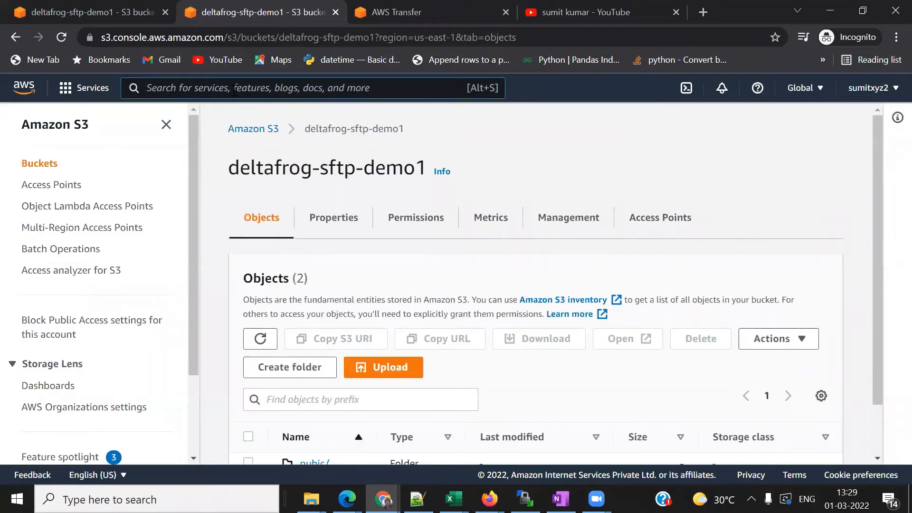
pyautogui.write('I')
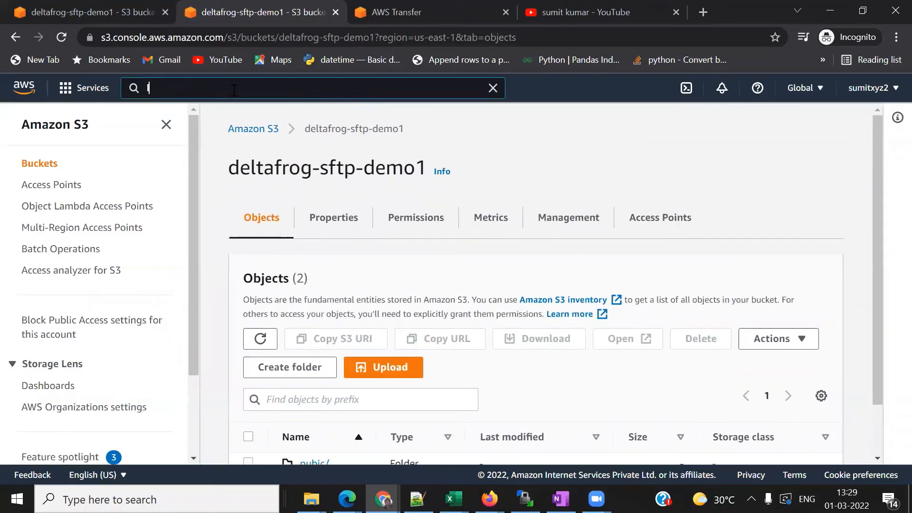
pyautogui.write('AM')
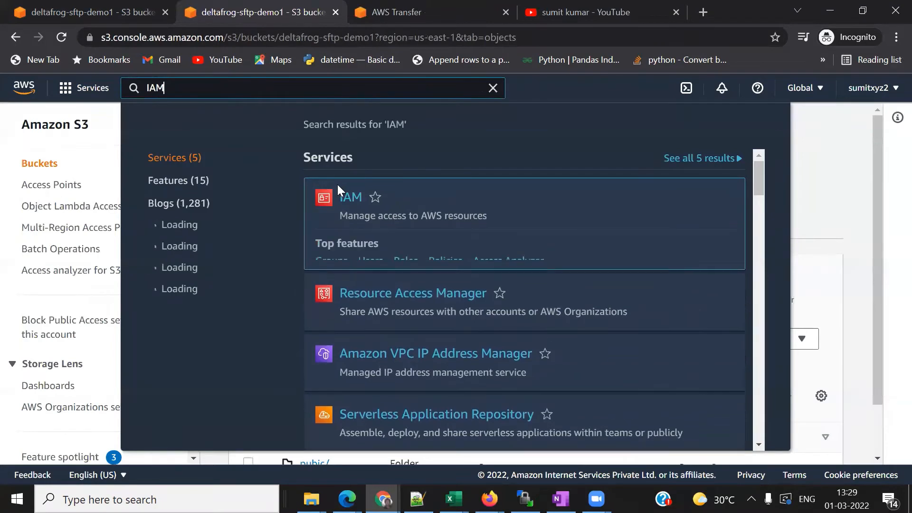
pyautogui.click(344, 199)
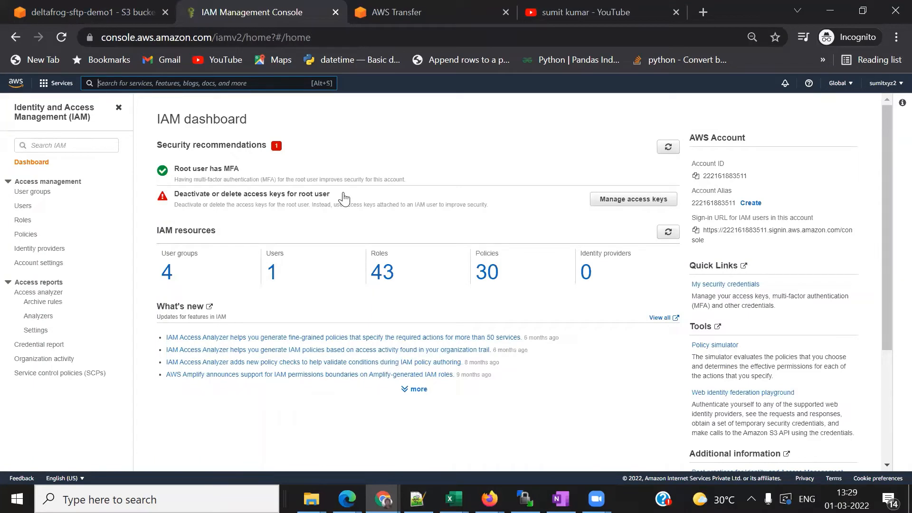
# - Create a new IAM role trusting the Transfer service and proceed to its permissions
pyautogui.click(20, 221)
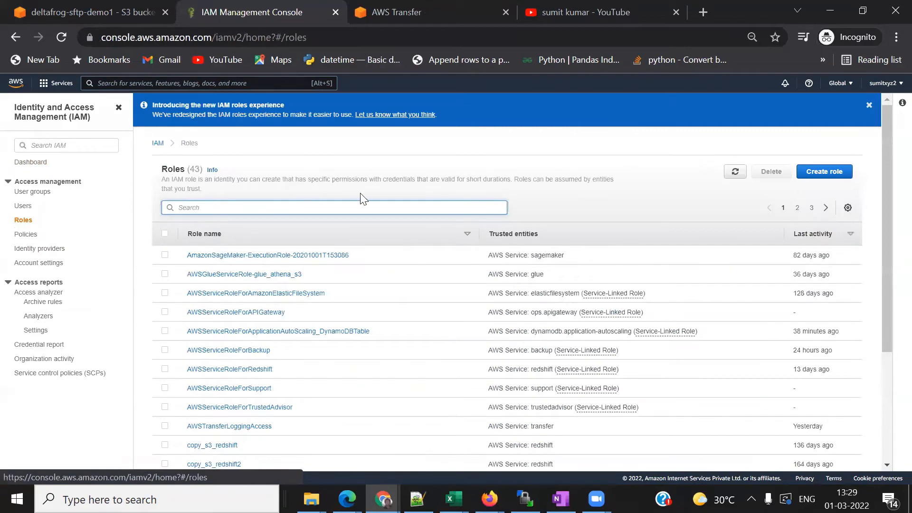
pyautogui.click(817, 182)
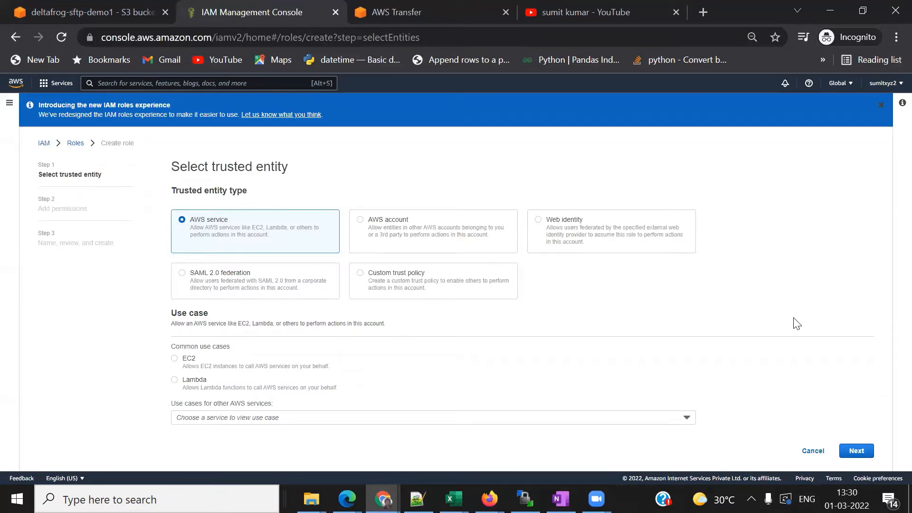
pyautogui.click(685, 418)
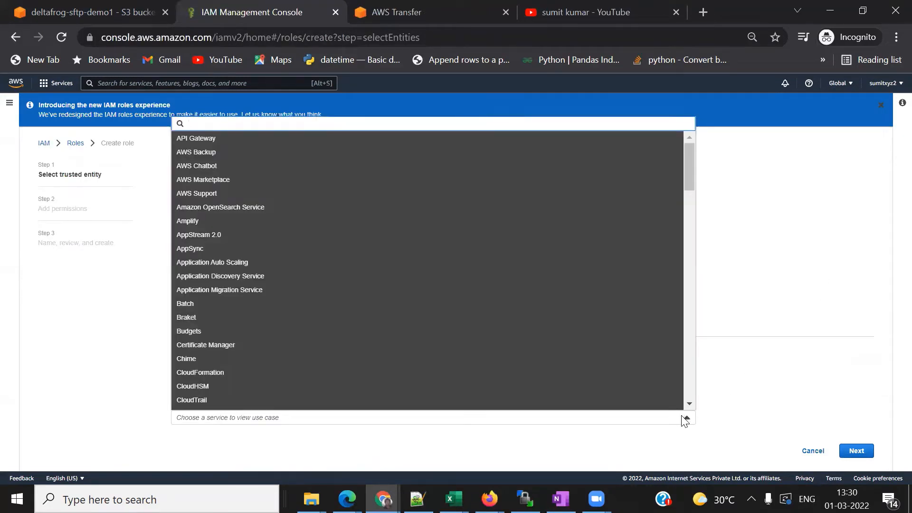
pyautogui.write('tr')
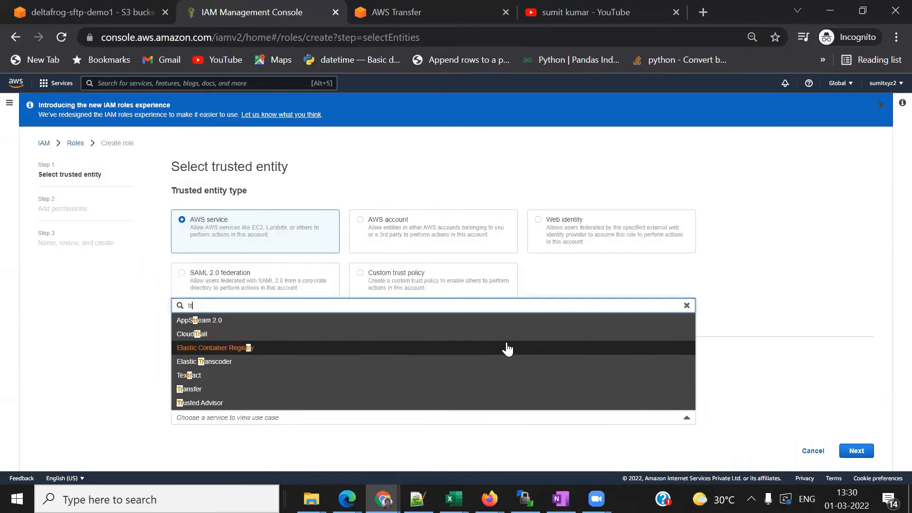
pyautogui.click(221, 389)
pyautogui.scroll(-1, 507, 366)
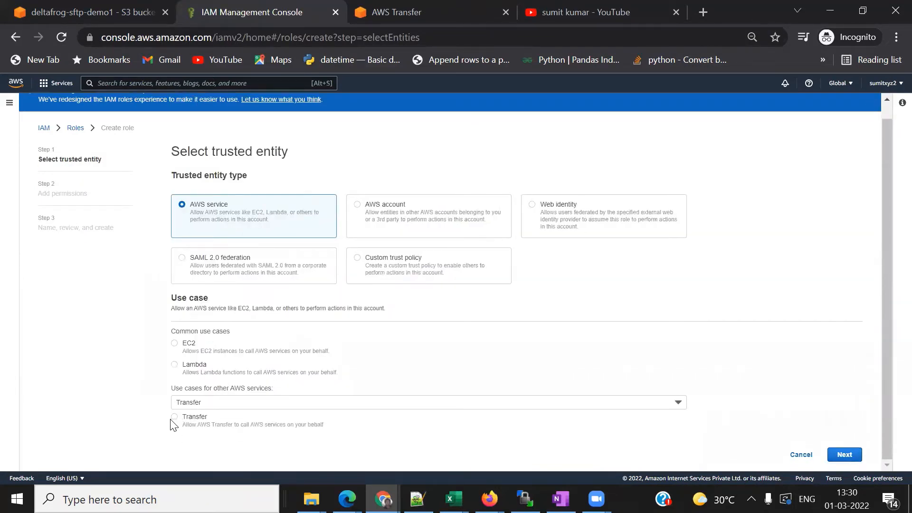
pyautogui.click(174, 417)
pyautogui.click(833, 456)
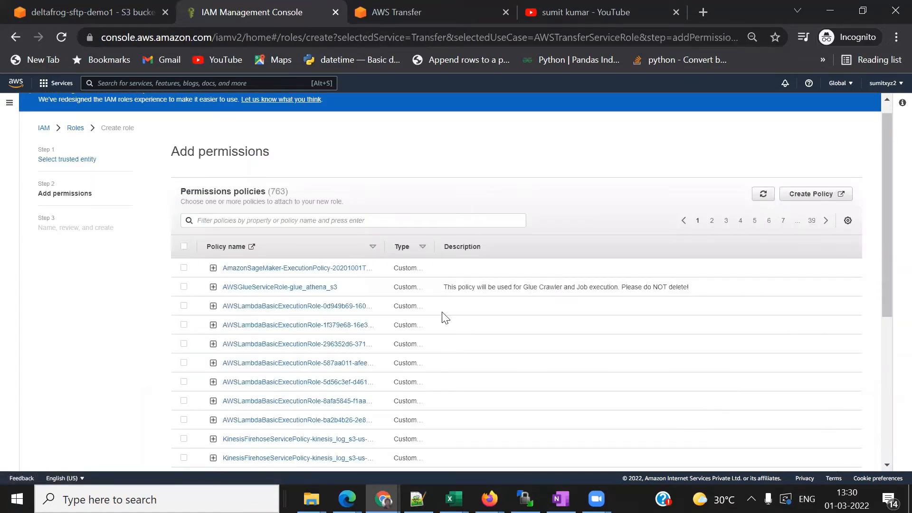
# - Glance at the Create policy page in another tab, then return to the role's permissions
pyautogui.click(280, 220)
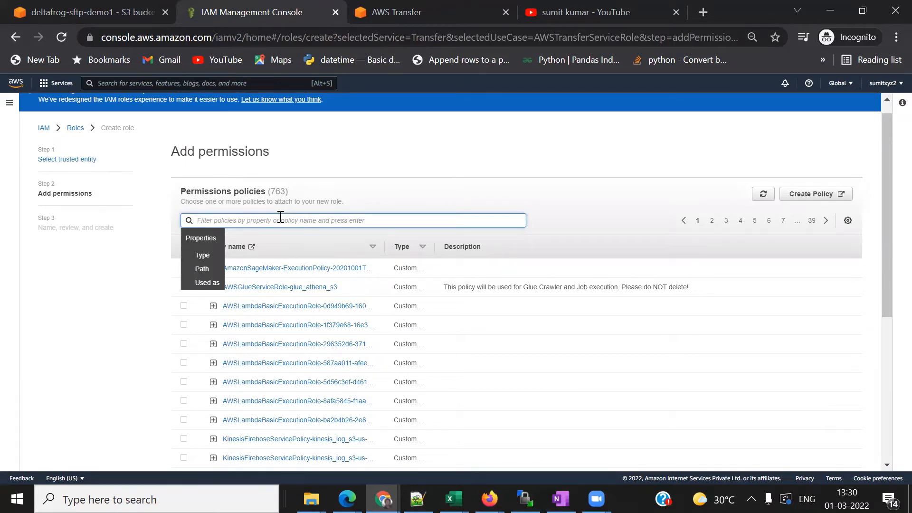
pyautogui.click(815, 194)
pyautogui.click(328, 14)
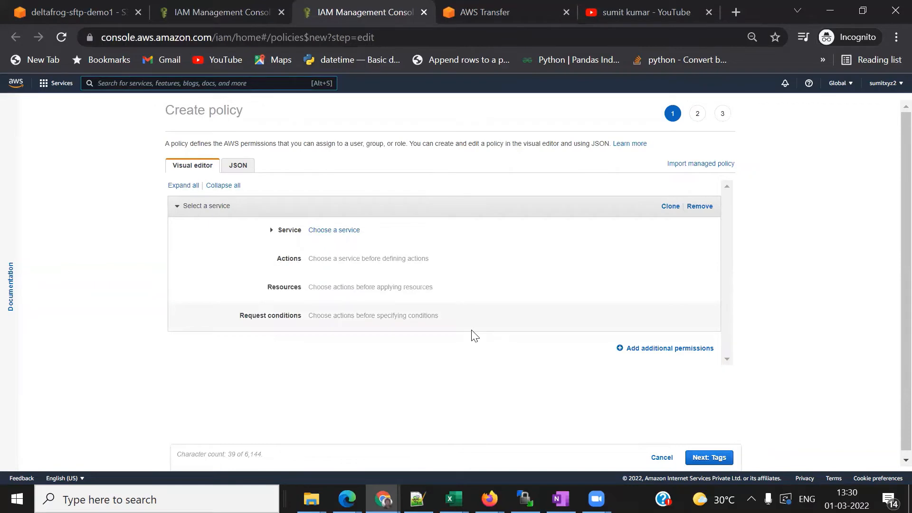
pyautogui.click(212, 13)
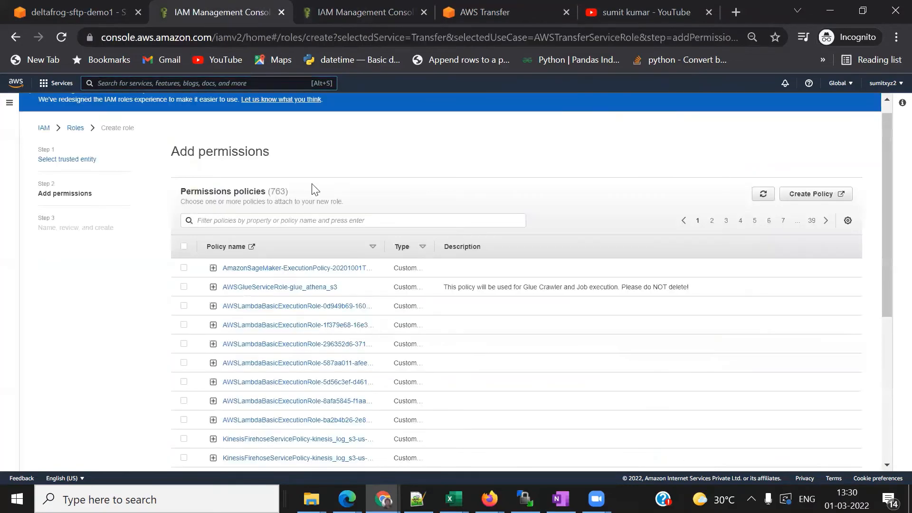
# - Filter policies by 'S3', attach AmazonS3FullAccess, and advance to the naming step
pyautogui.click(245, 221)
pyautogui.write('S')
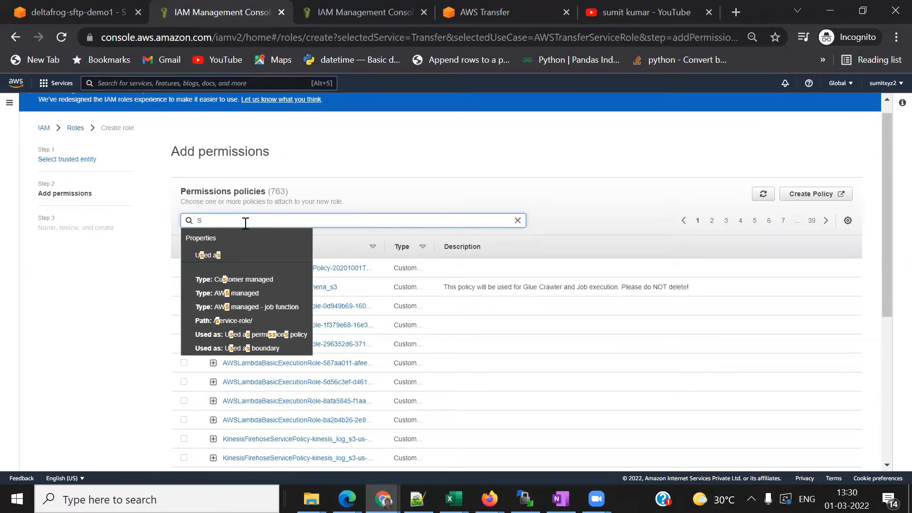
pyautogui.write('3')
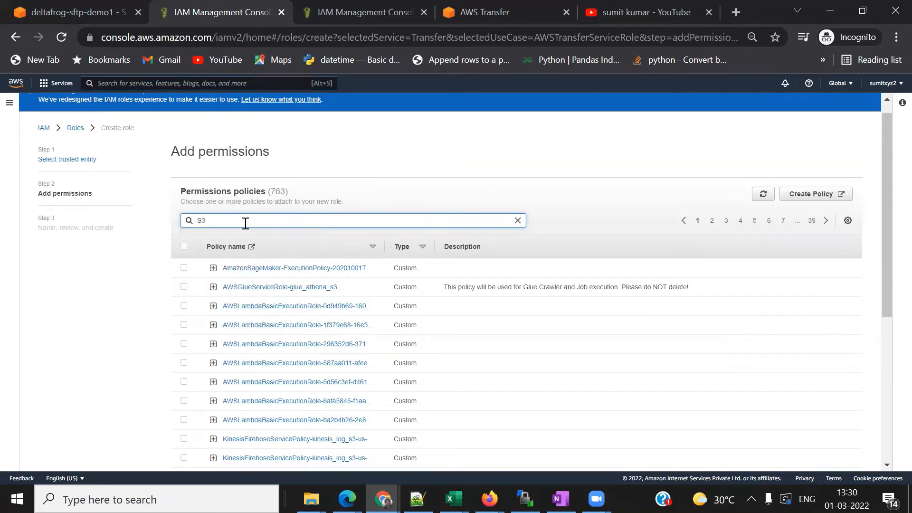
pyautogui.press('BackSpace')
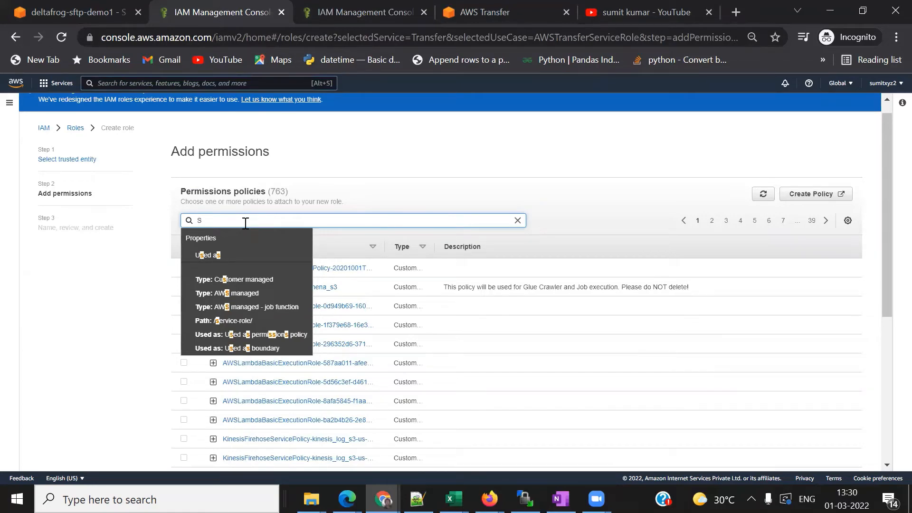
pyautogui.write('3')
pyautogui.press('Return')
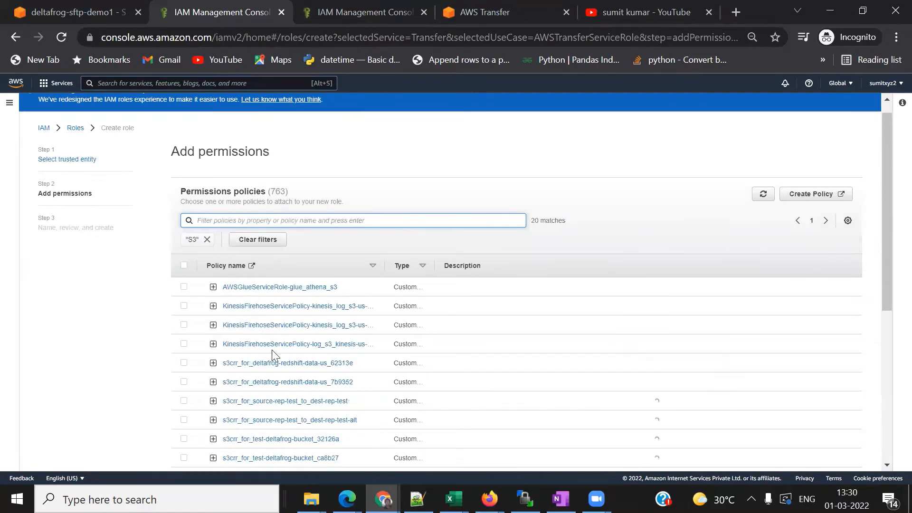
pyautogui.scroll(-3, 271, 349)
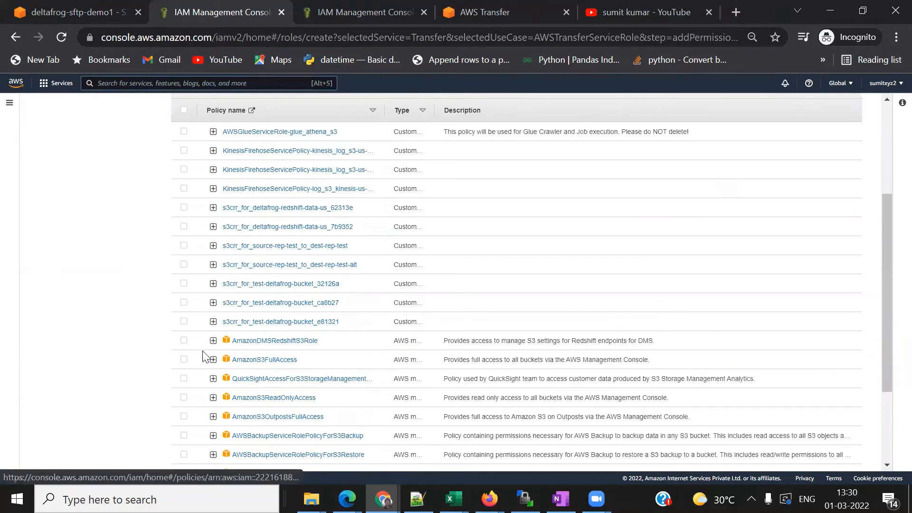
pyautogui.click(184, 360)
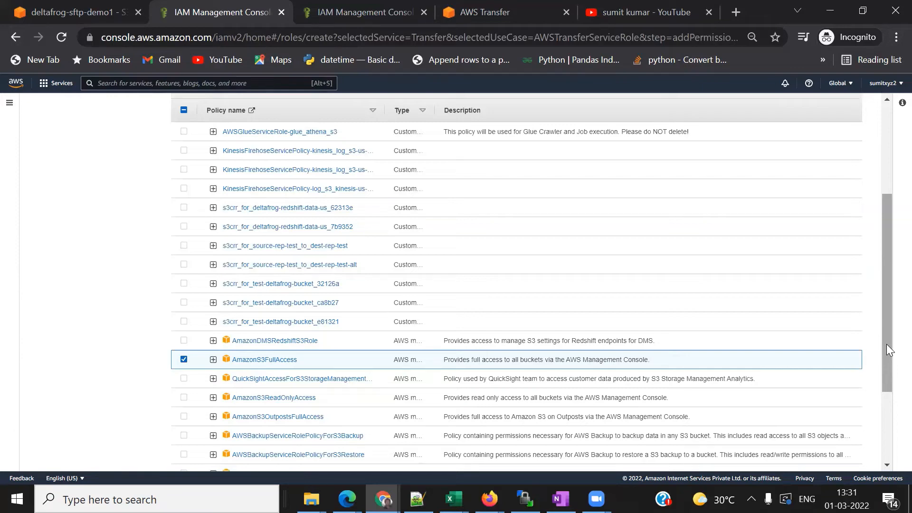
pyautogui.moveTo(886, 344); pyautogui.dragTo(885, 417)
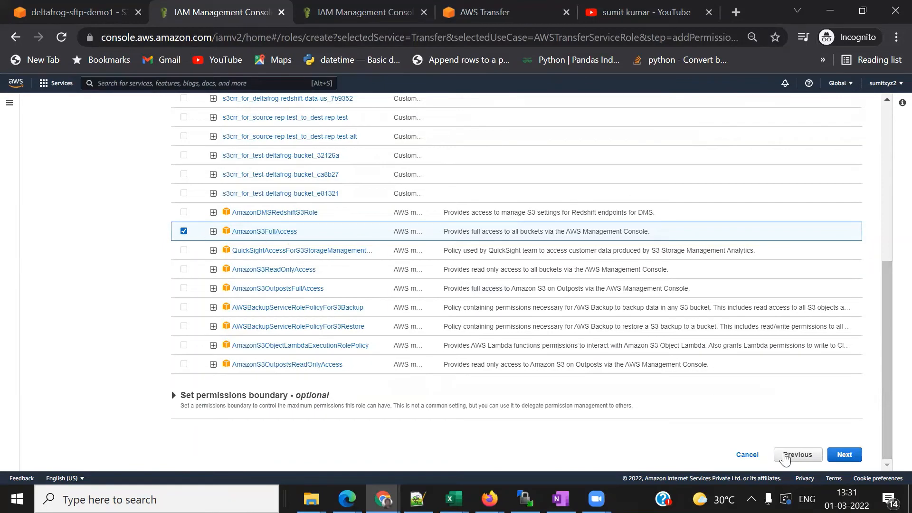
pyautogui.click(844, 455)
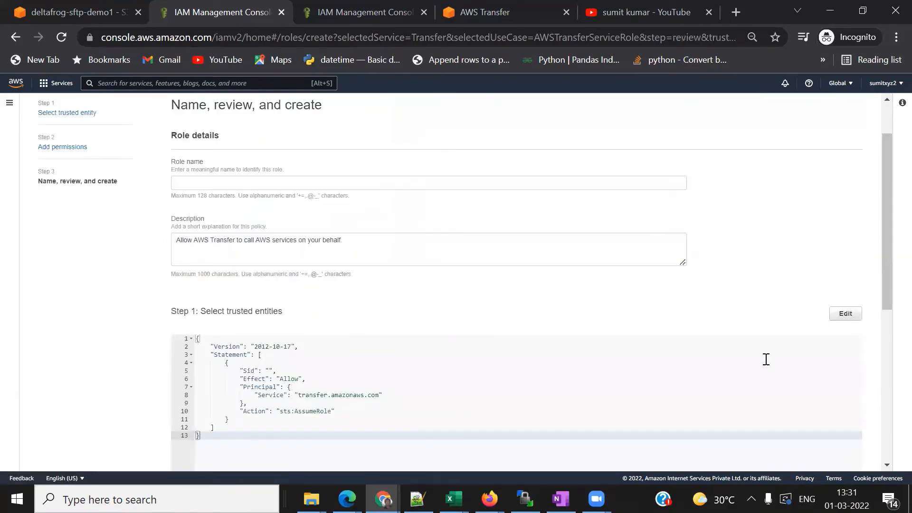
# - Name the role SFTP-S3-Demo-Transfer and create it
pyautogui.click(200, 183)
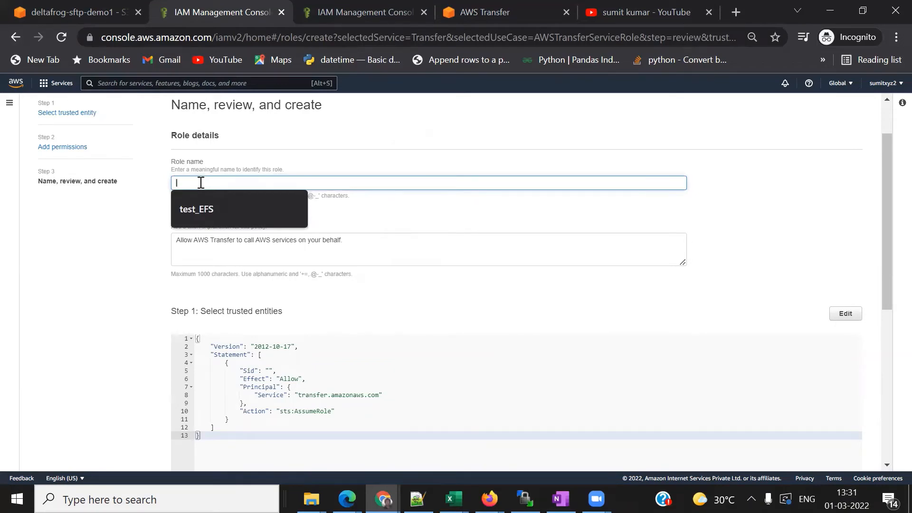
pyautogui.write('SFTP')
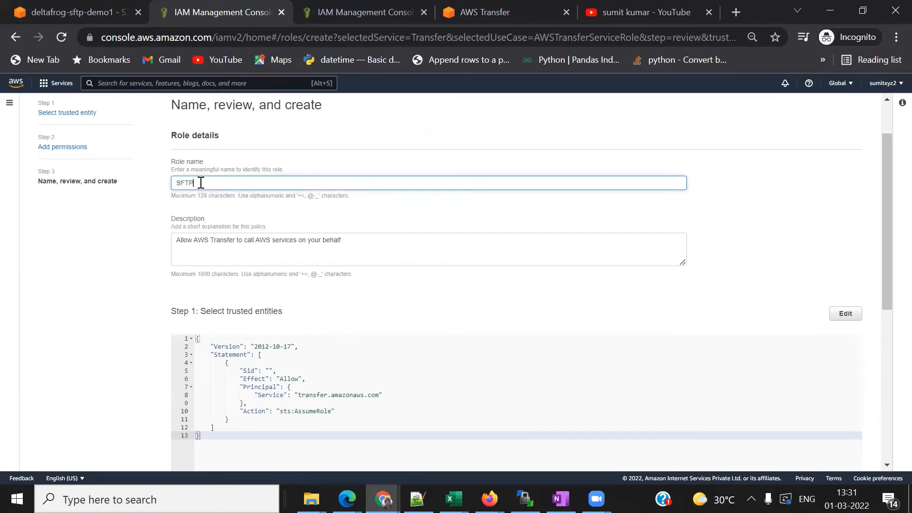
pyautogui.write('-S3-Demo-Transfer')
pyautogui.scroll(-2, 755, 354)
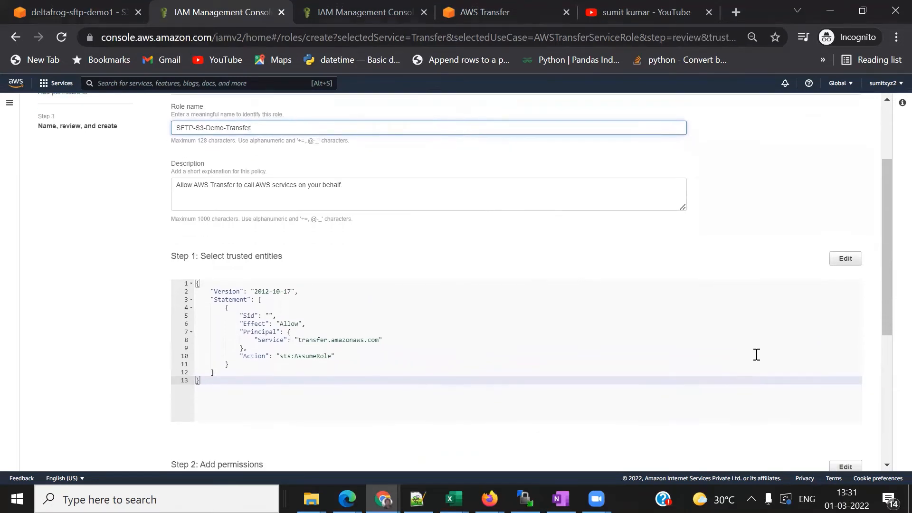
pyautogui.scroll(-5, 756, 354)
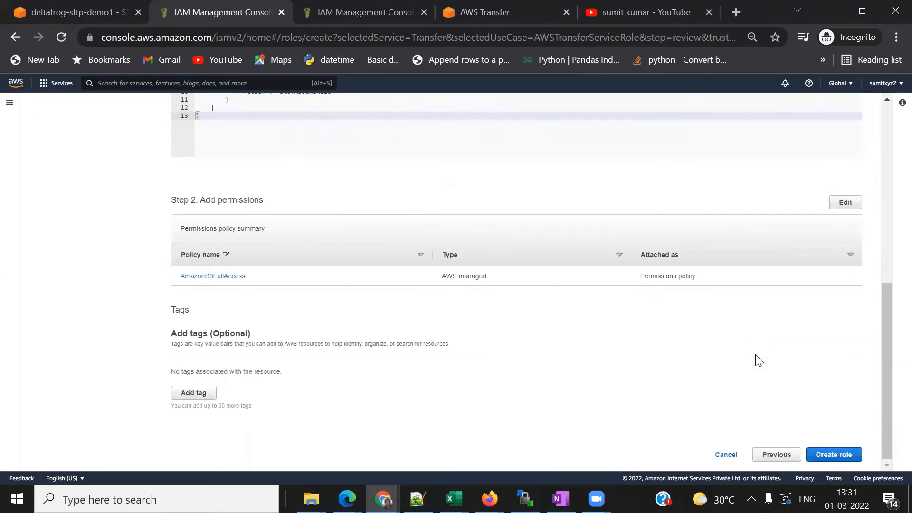
pyautogui.click(835, 456)
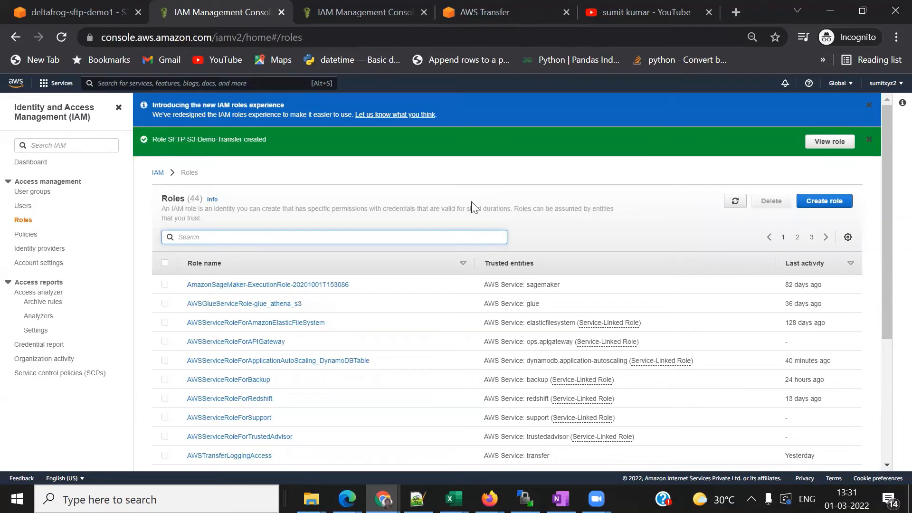
# - Refresh the IAM role list and assign SFTP-S3-Demo-Transfer as the new user's role
pyautogui.click(488, 15)
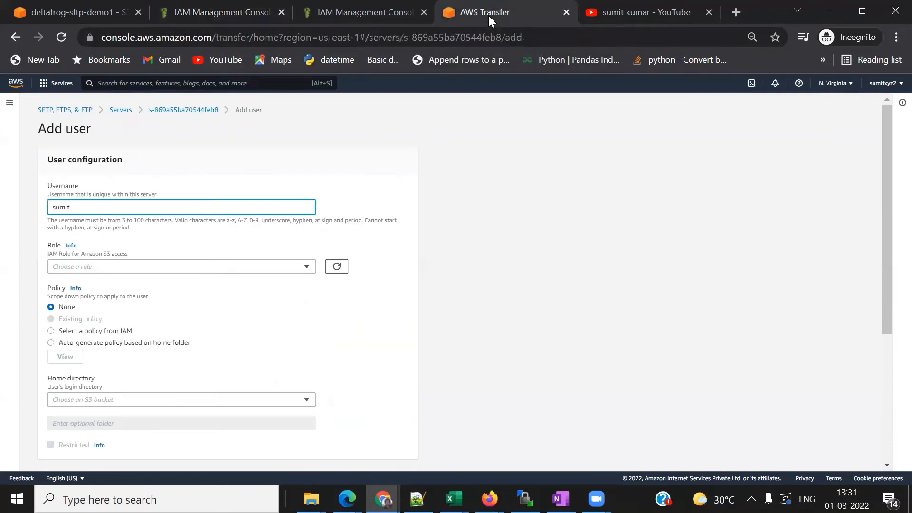
pyautogui.click(336, 267)
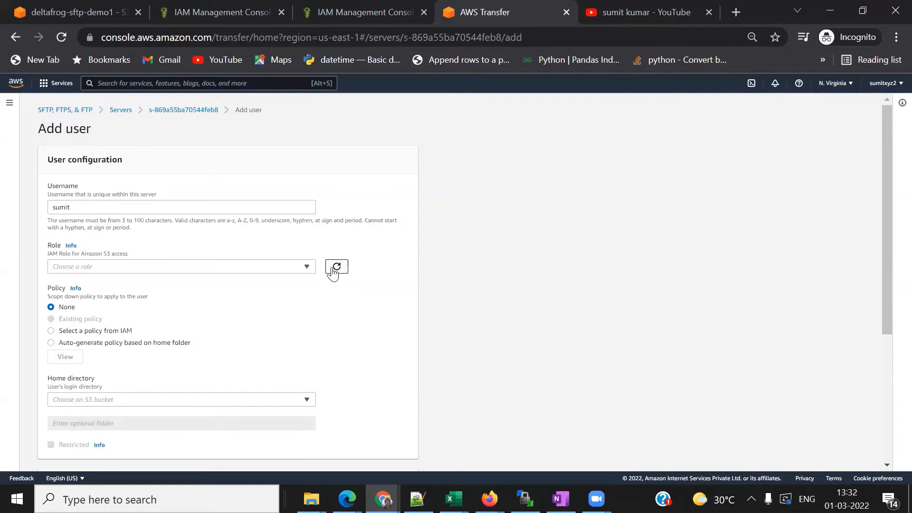
pyautogui.click(309, 266)
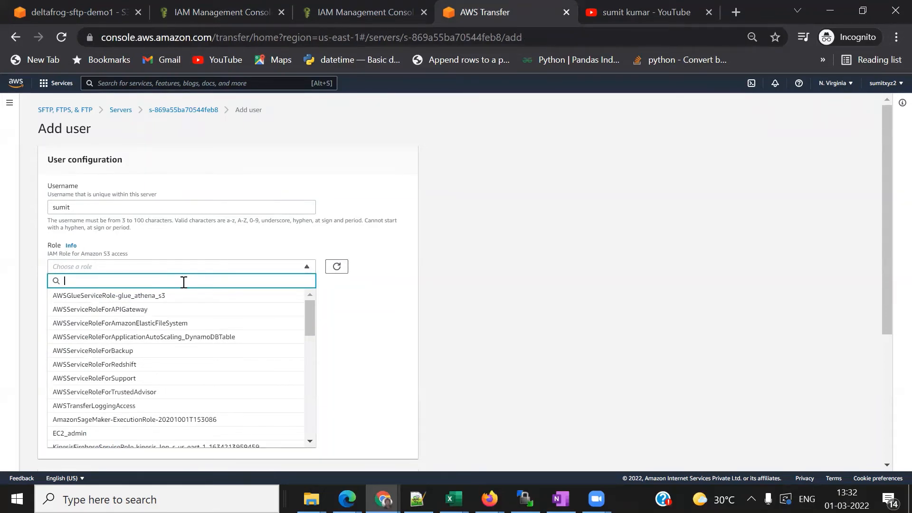
pyautogui.write('sft')
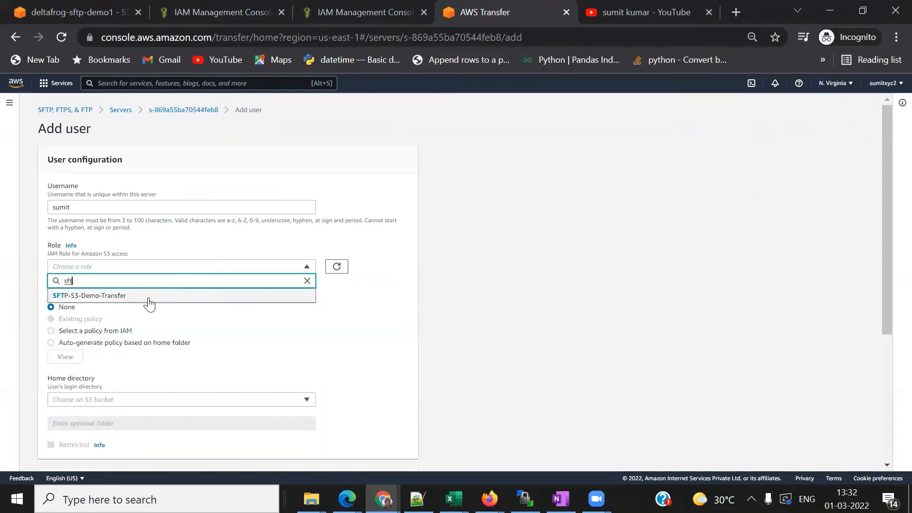
pyautogui.click(147, 298)
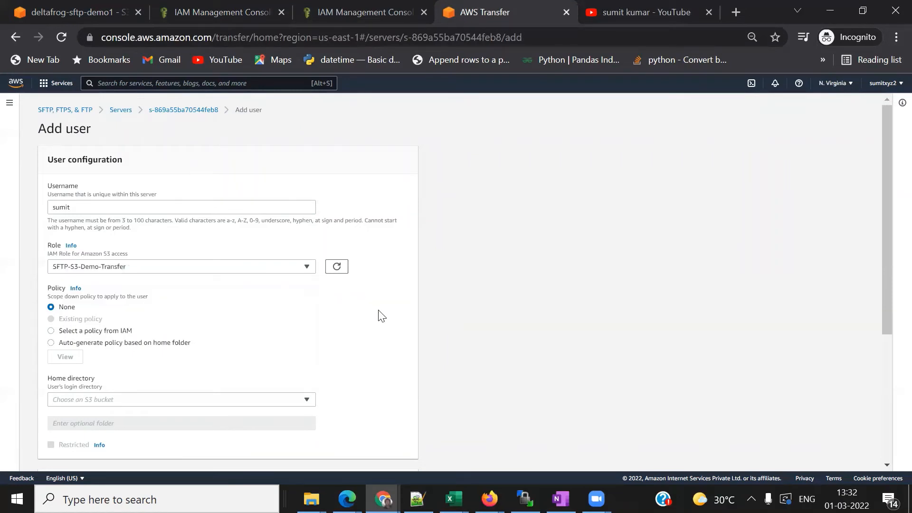
# - Choose deltafrog-sftp-demo1 as the user's home directory bucket
pyautogui.scroll(-2, 380, 313)
pyautogui.scroll(-2, 380, 315)
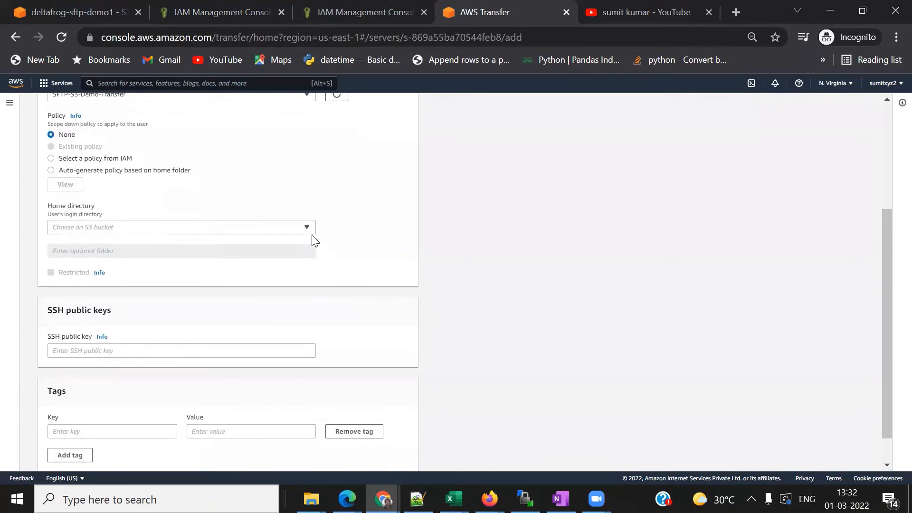
pyautogui.click(285, 231)
pyautogui.write('de')
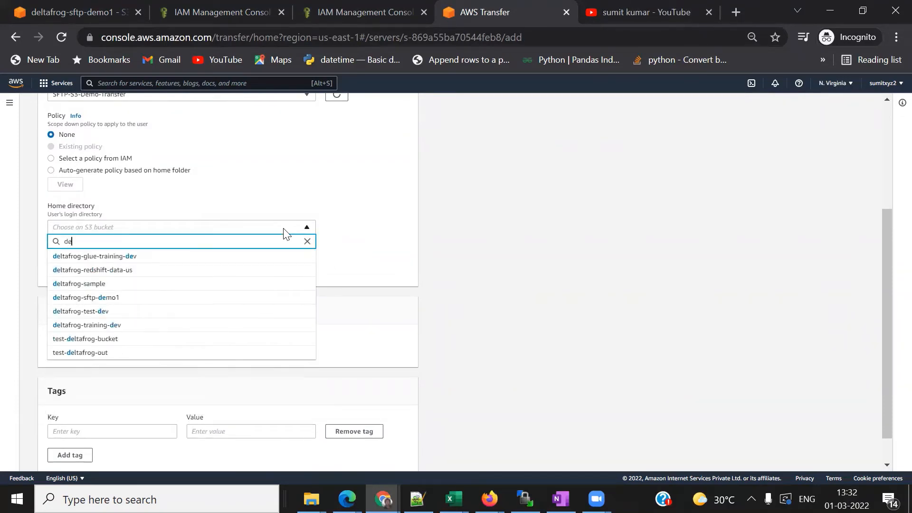
pyautogui.click(119, 297)
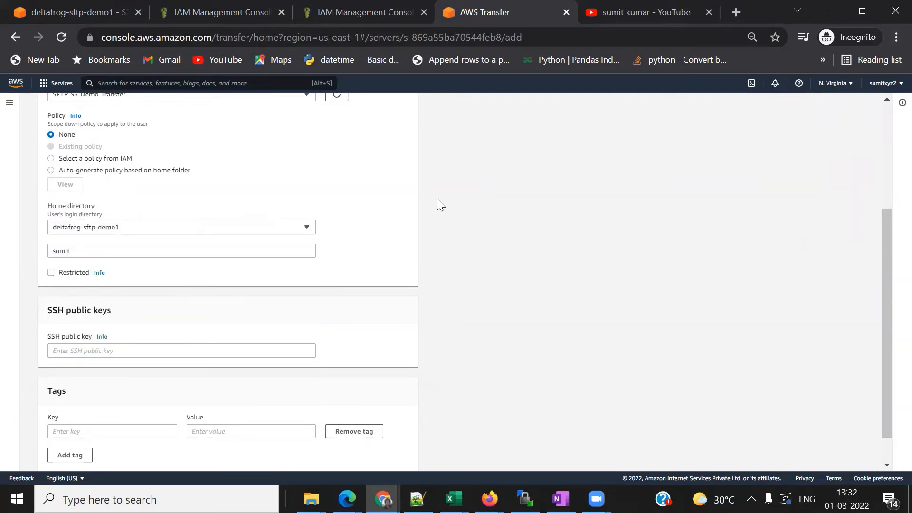
pyautogui.scroll(3, 437, 205)
pyautogui.scroll(-3, 436, 200)
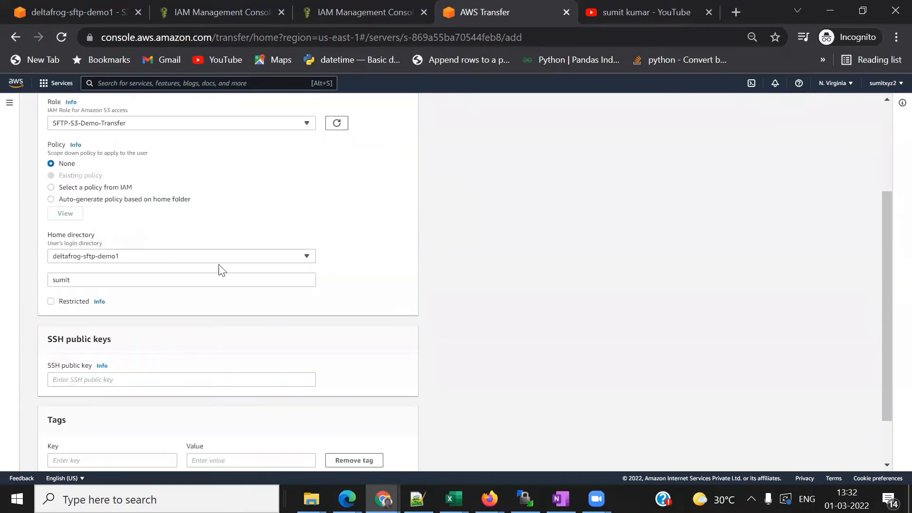
# - Set the home folder to sftp and tick Restricted
pyautogui.click(97, 285)
pyautogui.press('BackSpace')
pyautogui.press('BackSpace')
pyautogui.press('BackSpace')
pyautogui.press('BackSpace')
pyautogui.press('BackSpace')
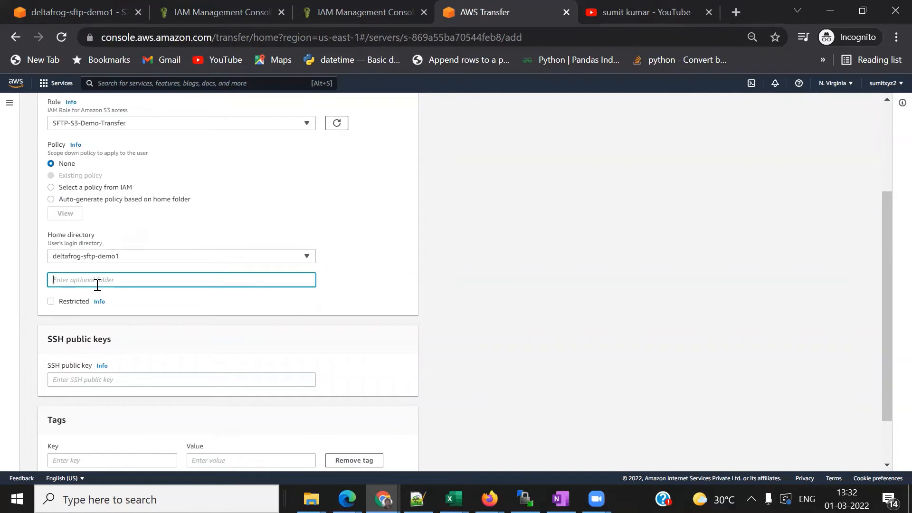
pyautogui.click(68, 12)
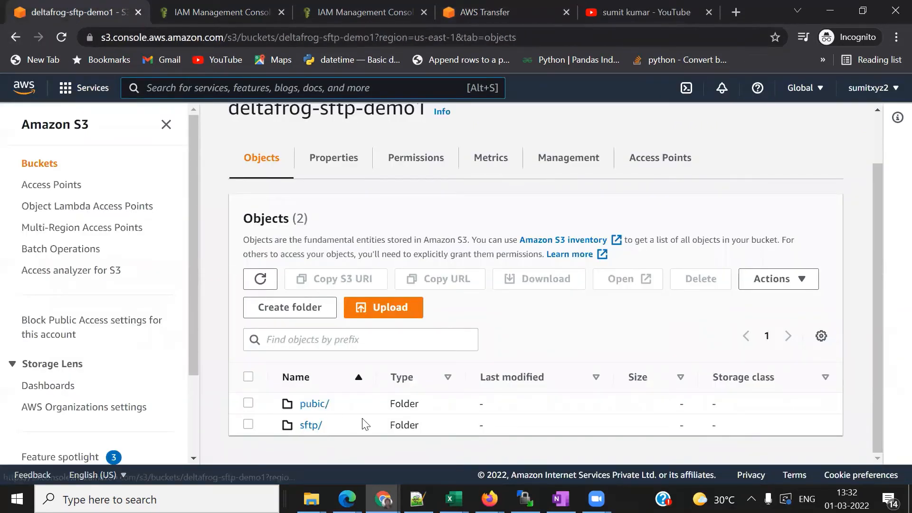
pyautogui.click(487, 10)
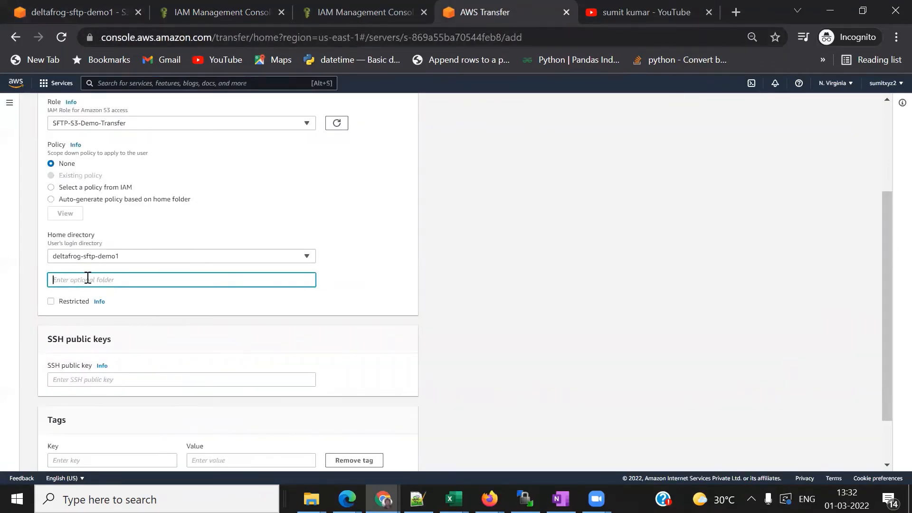
pyautogui.write('sftp')
pyautogui.click(52, 302)
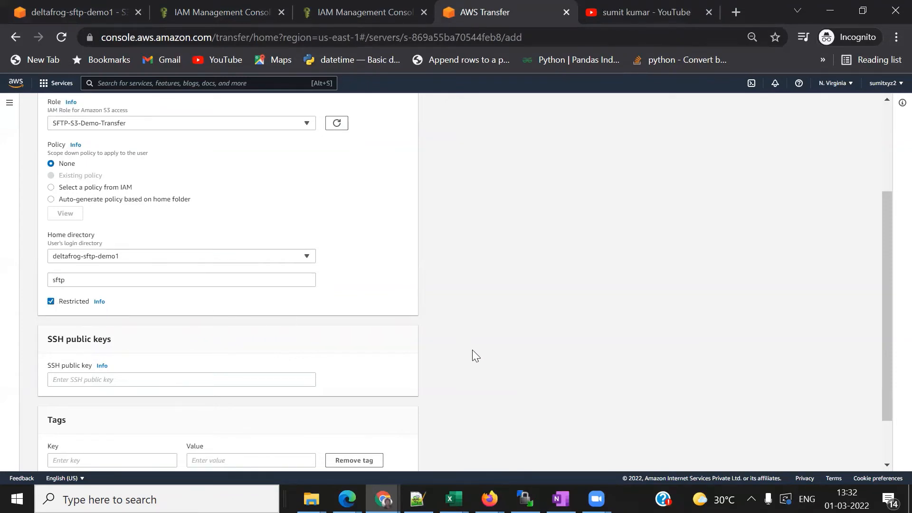
pyautogui.scroll(-1, 473, 351)
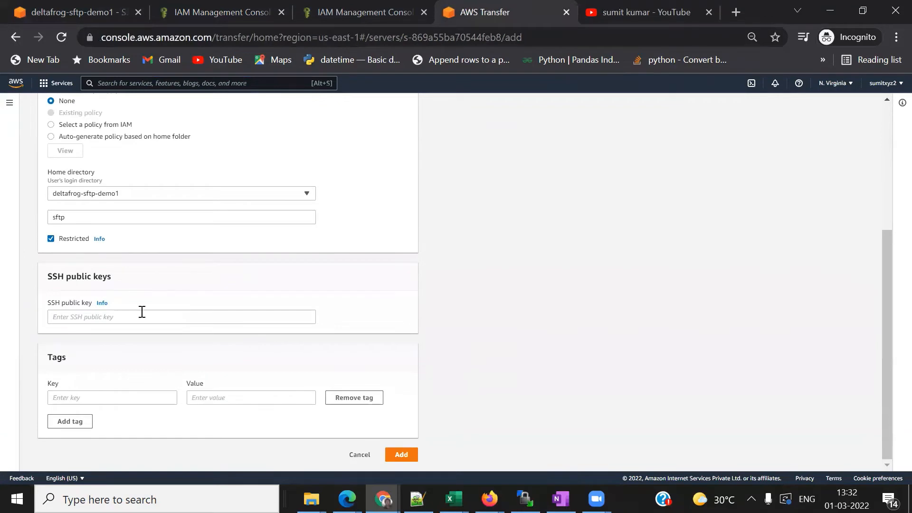
pyautogui.click(108, 317)
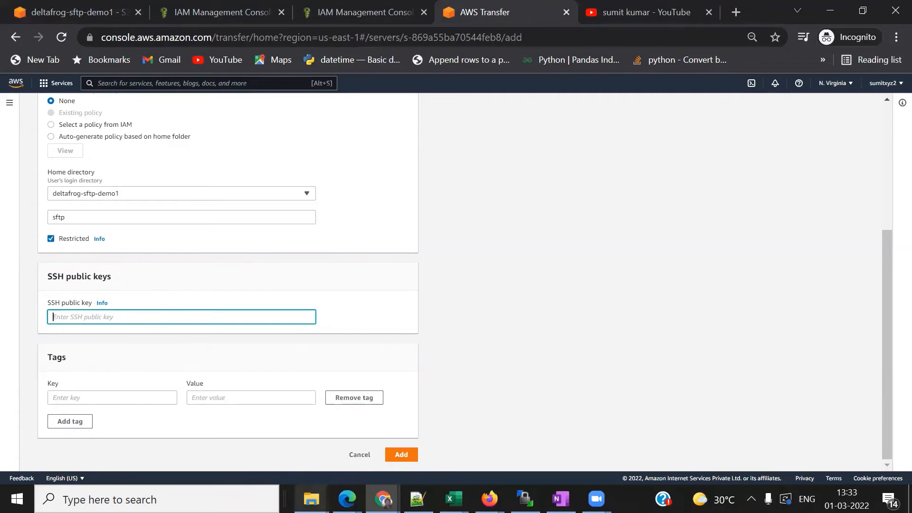
pyautogui.moveTo(311, 499)
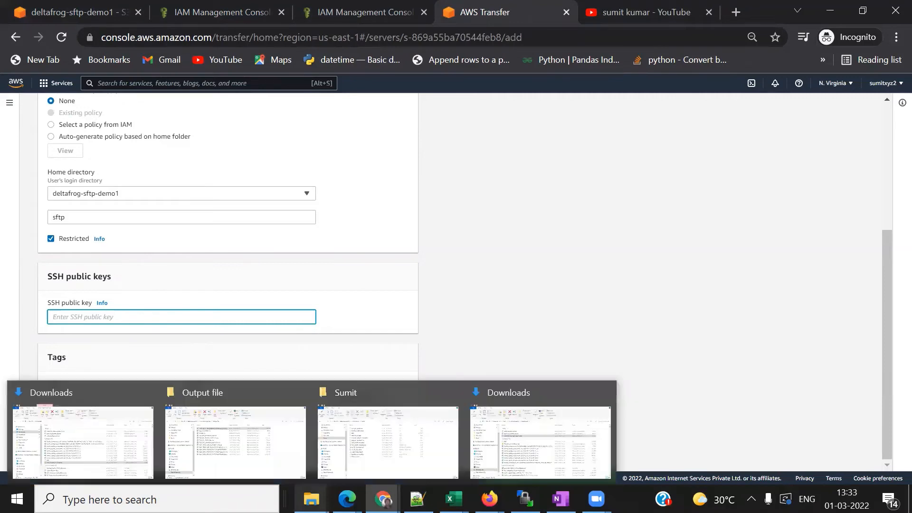
# - Open Git Bash in the project folder and generate a passwordless transfer_key key pair with ssh-keygen
pyautogui.click(371, 447)
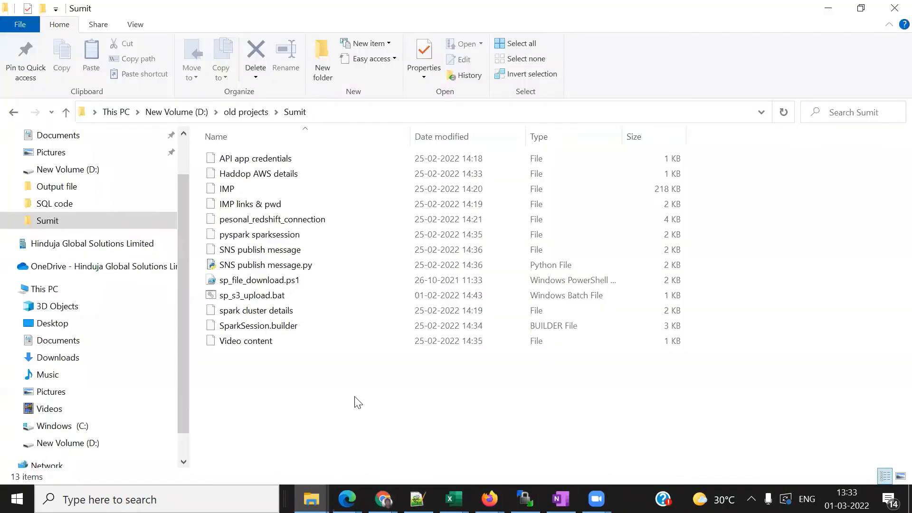
pyautogui.rightClick(355, 397)
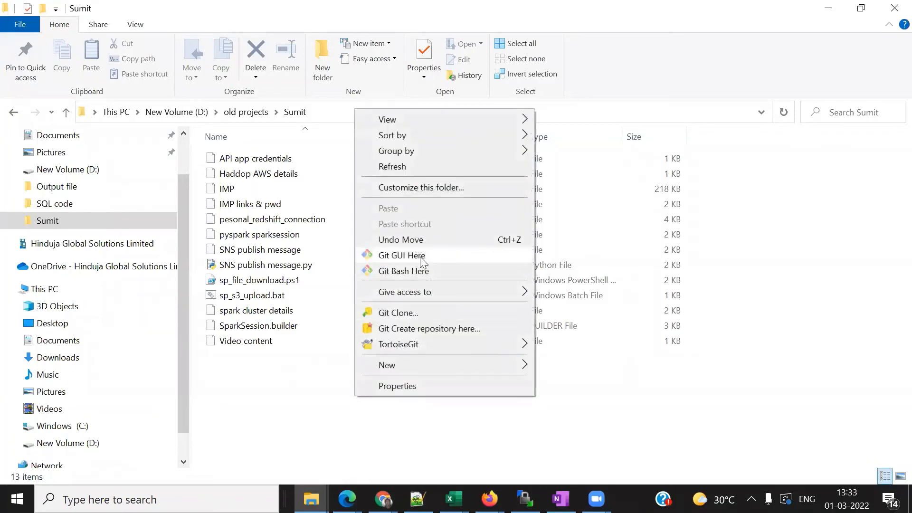
pyautogui.click(417, 274)
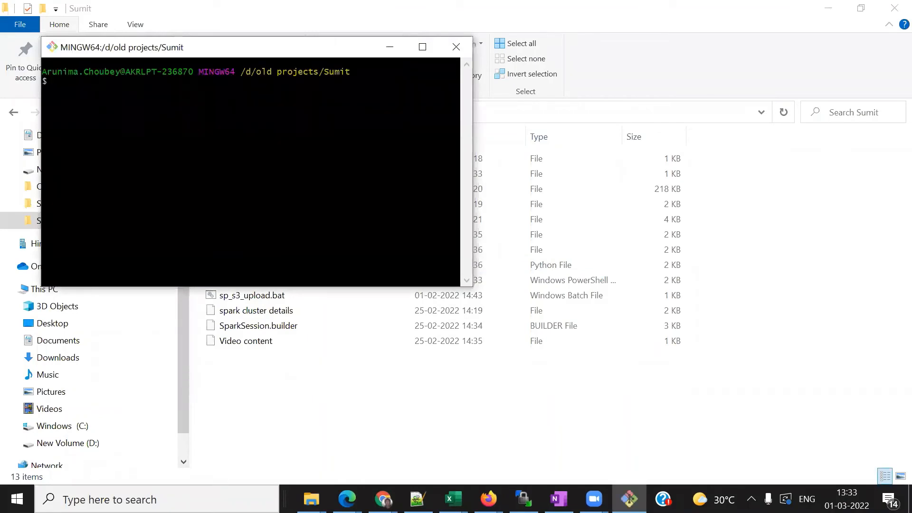
pyautogui.click(422, 46)
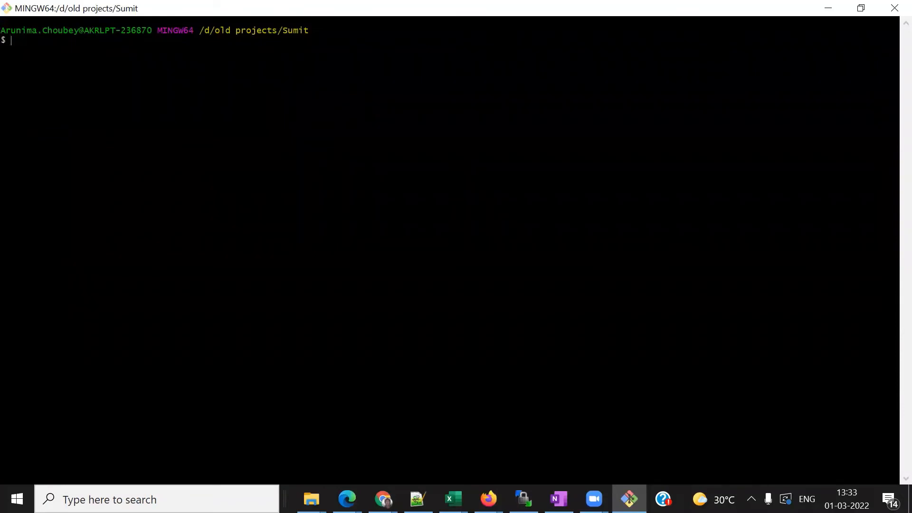
pyautogui.write('ssh-keygen -P "" -f transfer')
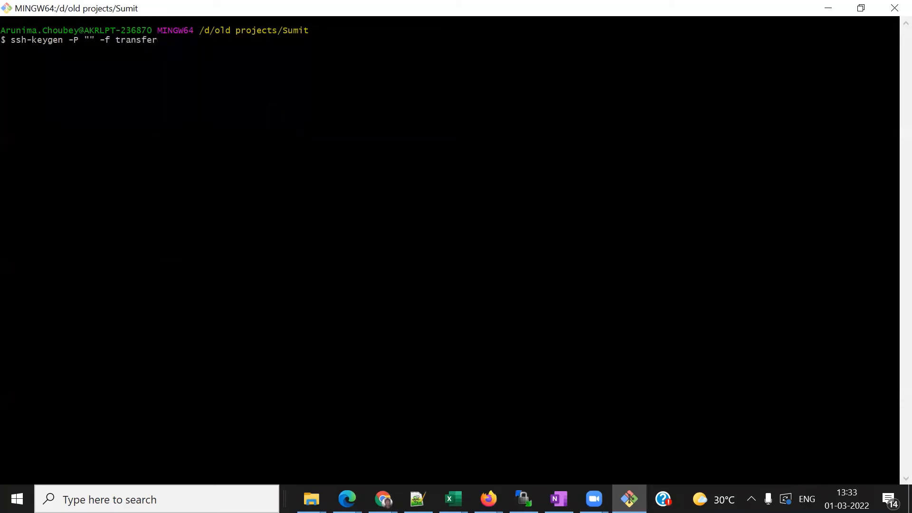
pyautogui.write('_ke')
pyautogui.write('y')
pyautogui.write('ls')
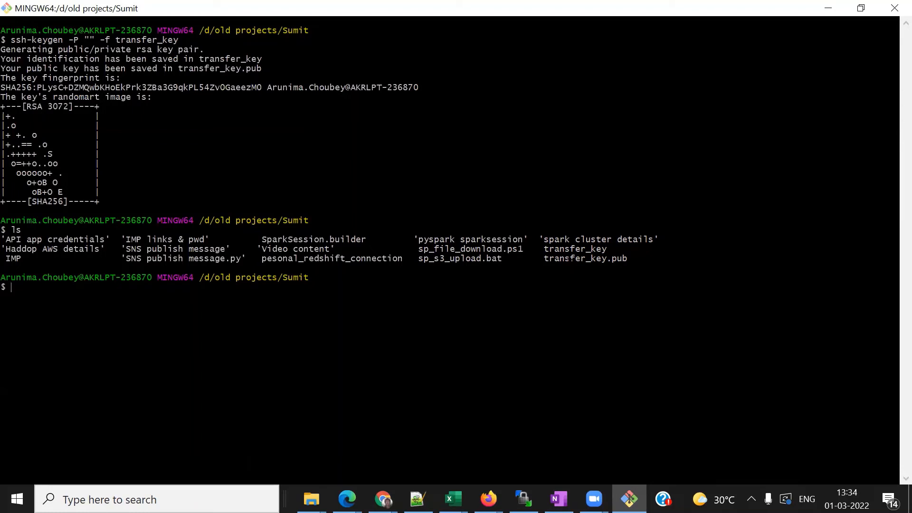
# - Print transfer_key.pub with cat and copy the whole public key
pyautogui.write('t tra')
pyautogui.press('Tab')
pyautogui.write('.')
pyautogui.press('Tab')
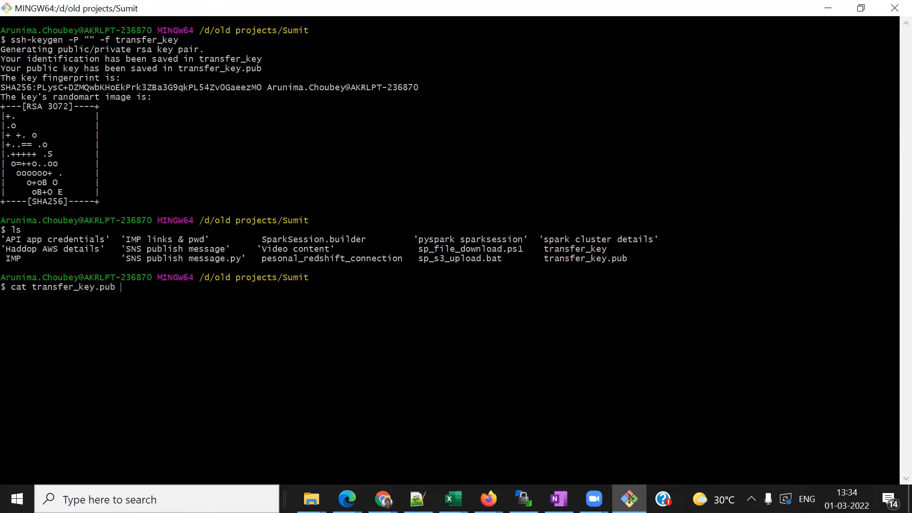
pyautogui.press('Return')
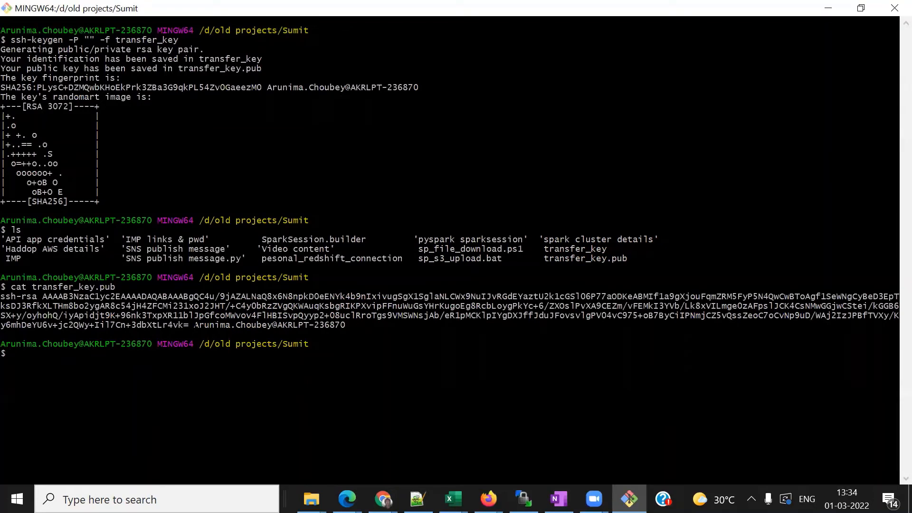
pyautogui.moveTo(194, 325); pyautogui.dragTo(348, 324)
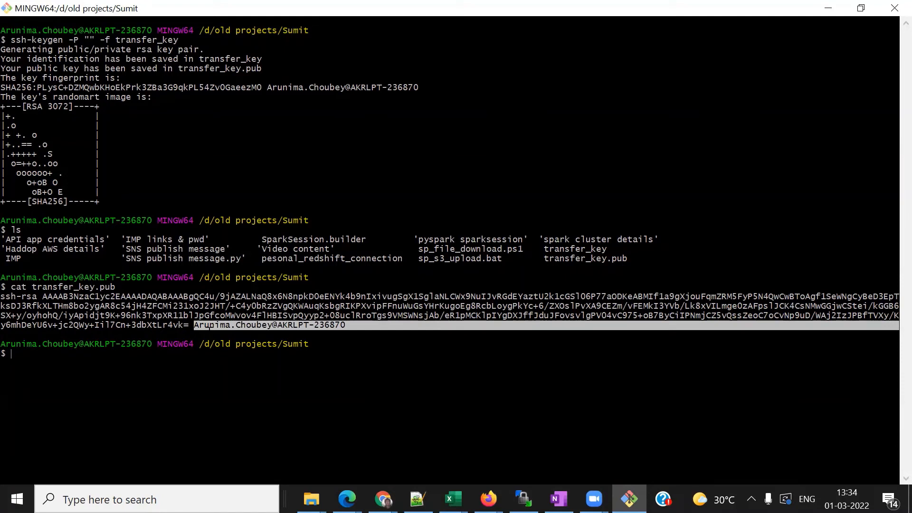
pyautogui.click(190, 325)
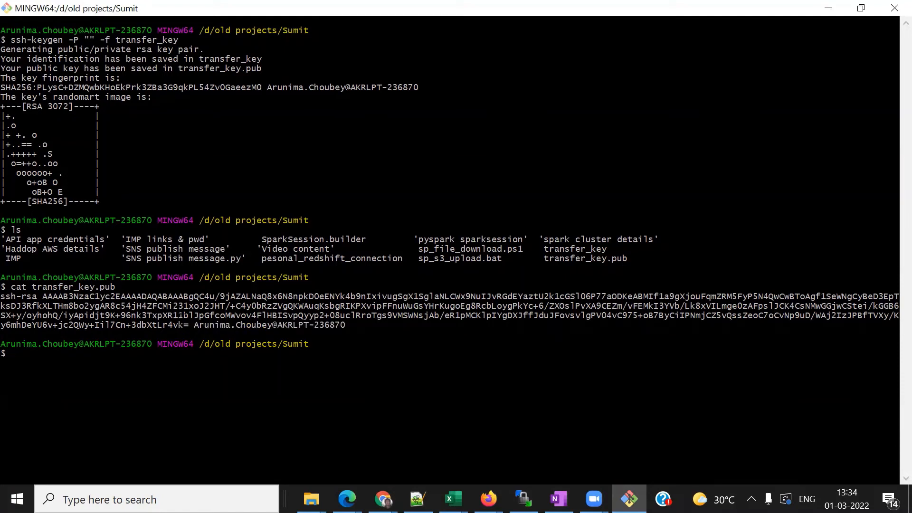
pyautogui.moveTo(190, 325); pyautogui.dragTo(7, 301)
pyautogui.click(8, 301)
pyautogui.press('Return')
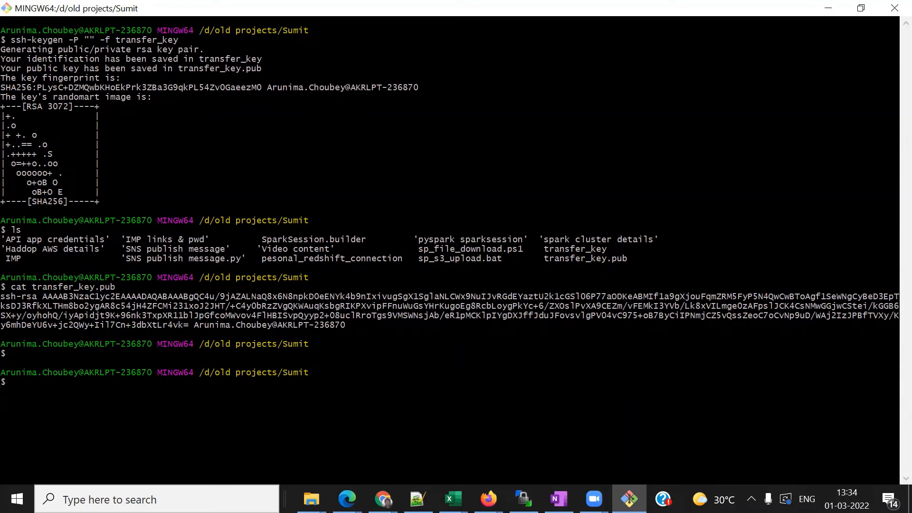
# - Paste the copied public key into the Add user form and create the SFTP user
pyautogui.moveTo(382, 498)
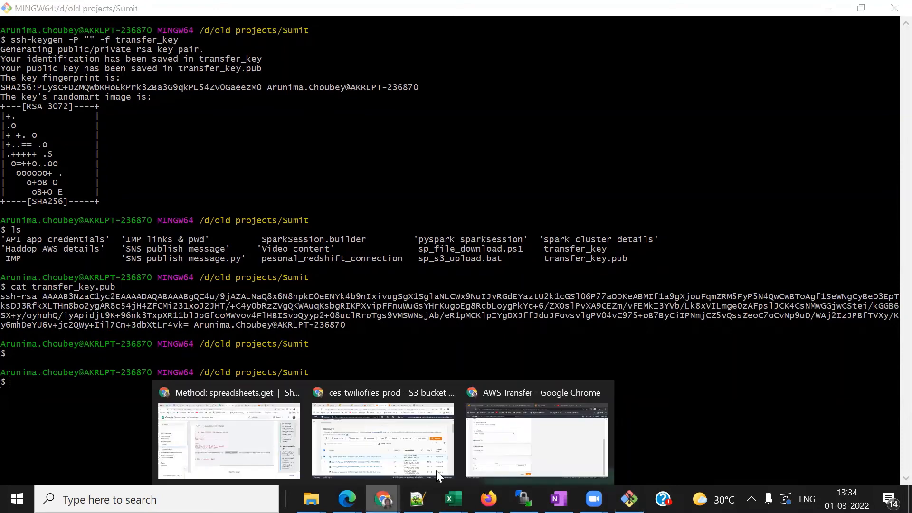
pyautogui.click(551, 432)
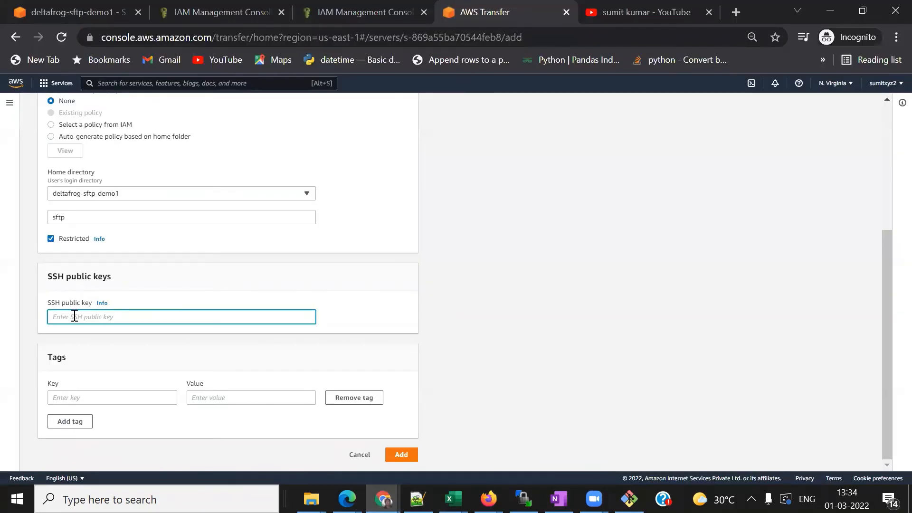
pyautogui.hotkey('ctrl', 'v')
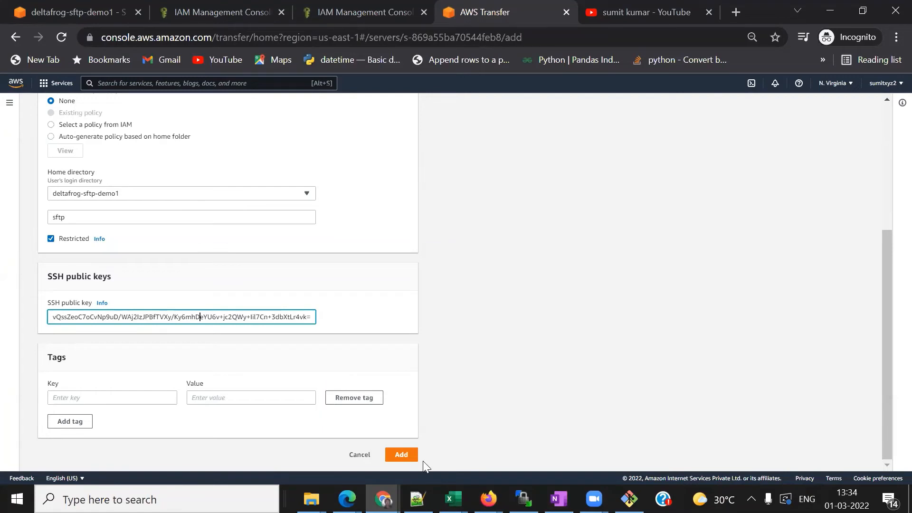
pyautogui.click(401, 457)
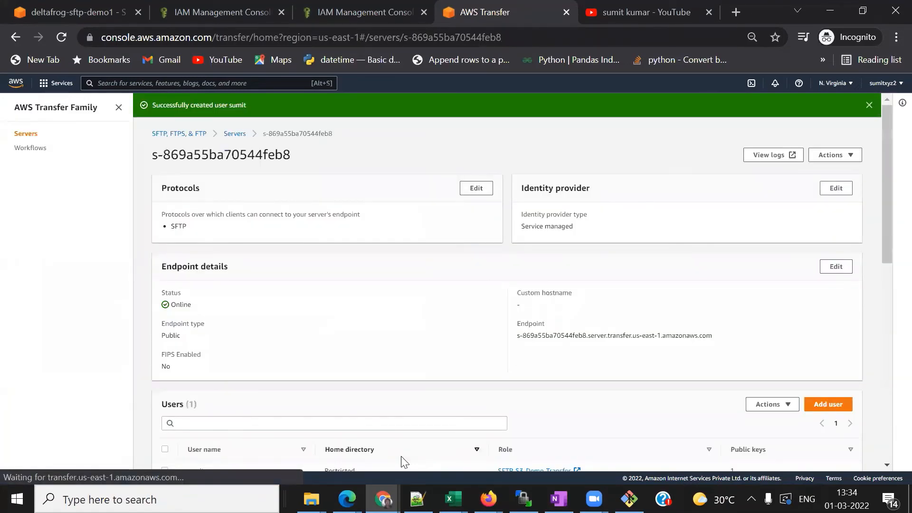
# - Copy the Transfer server's endpoint hostname from its details page and switch to WinSCP
pyautogui.click(235, 135)
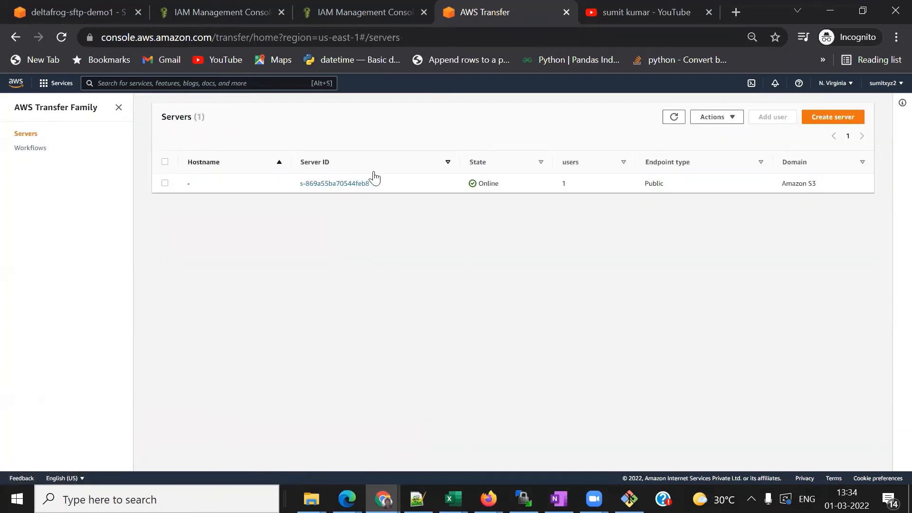
pyautogui.click(354, 184)
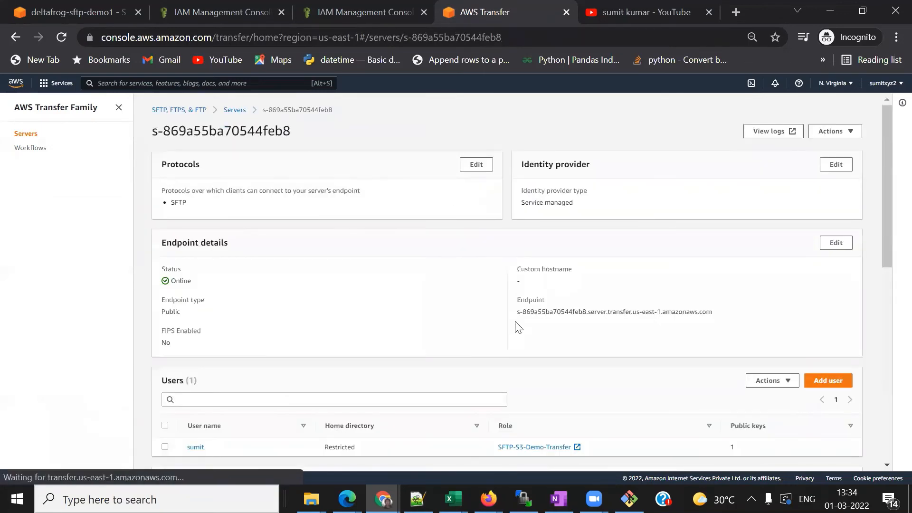
pyautogui.scroll(-2, 516, 326)
pyautogui.scroll(-2, 515, 326)
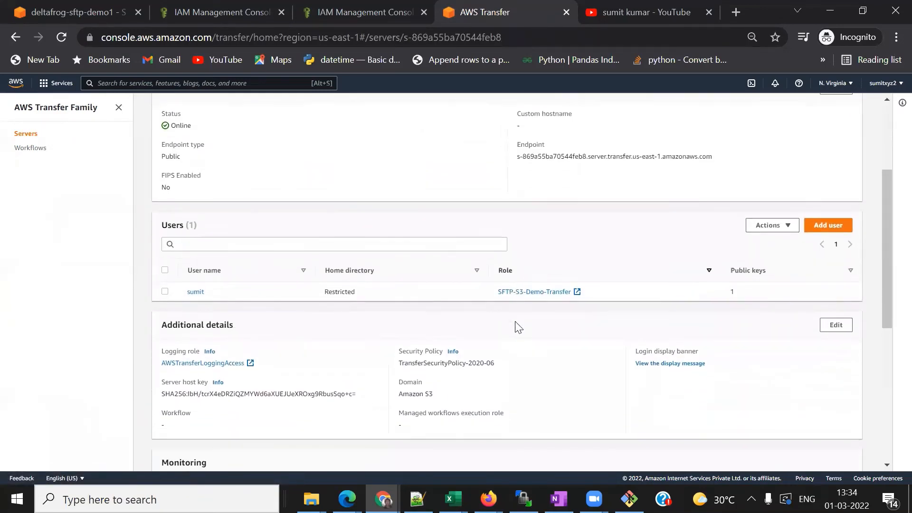
pyautogui.scroll(1, 515, 327)
pyautogui.scroll(3, 516, 328)
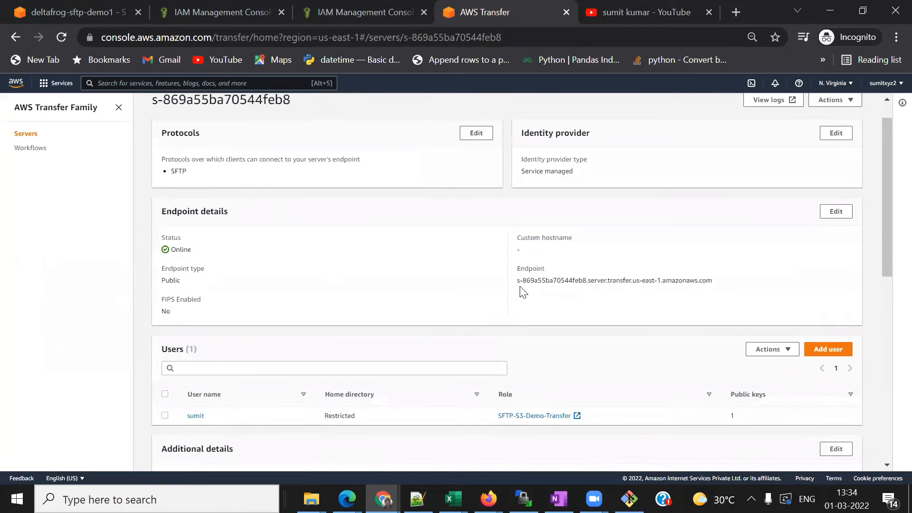
pyautogui.moveTo(518, 281); pyautogui.dragTo(719, 283)
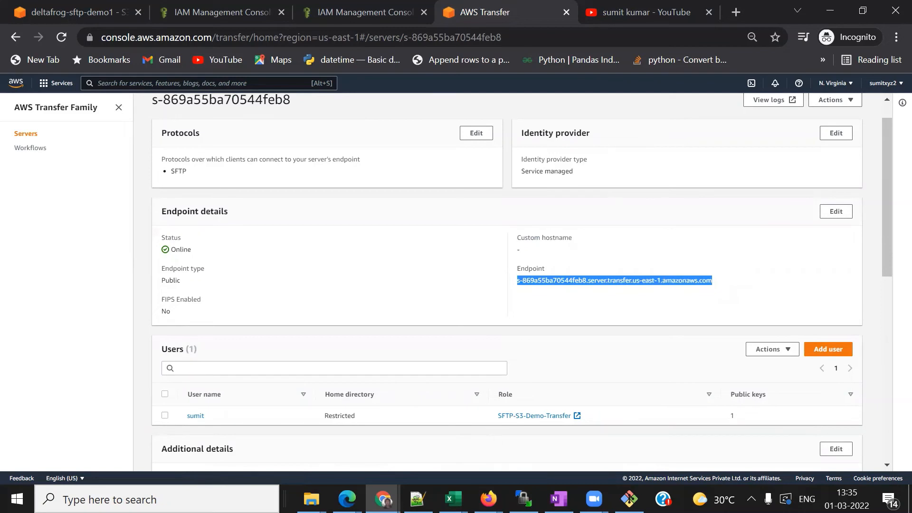
pyautogui.hotkey('alt', 'Tab')
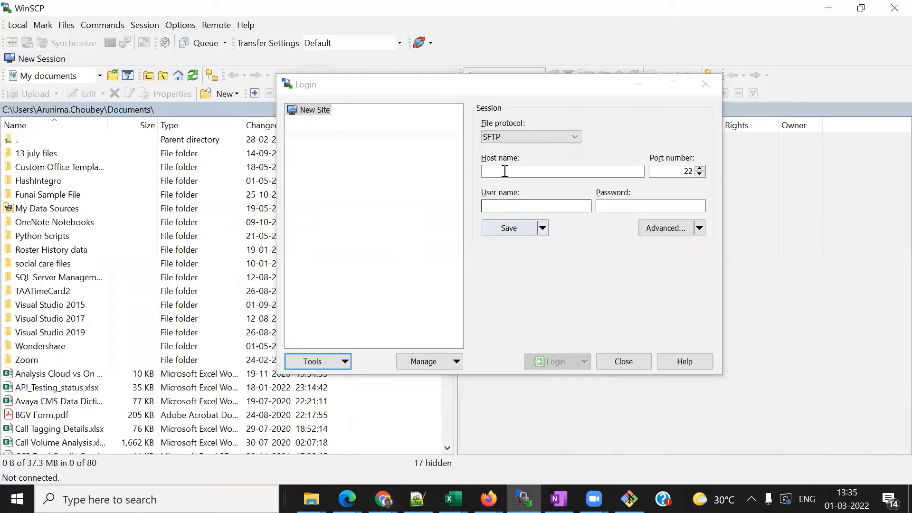
# - Enter the copied endpoint as the Host name and fill in the SFTP user name
pyautogui.click(505, 170)
pyautogui.hotkey('ctrl', 'v')
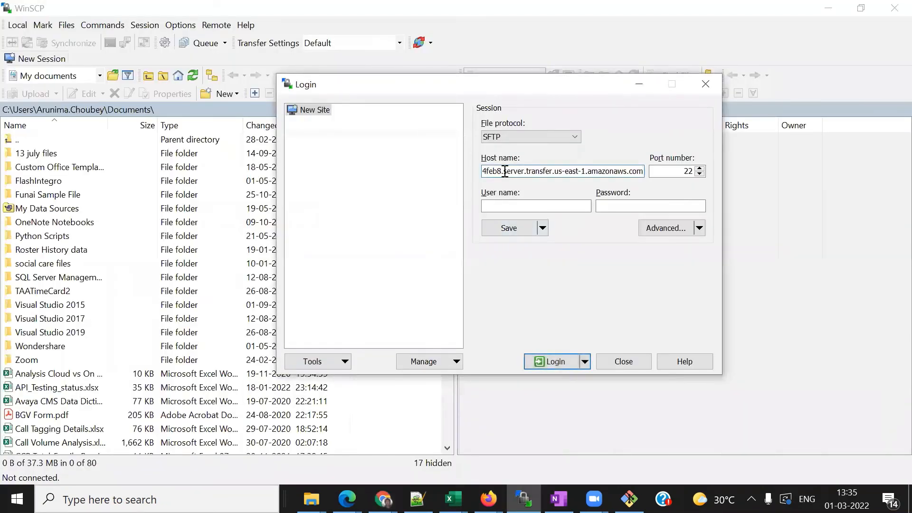
pyautogui.click(505, 207)
pyautogui.write('sumit')
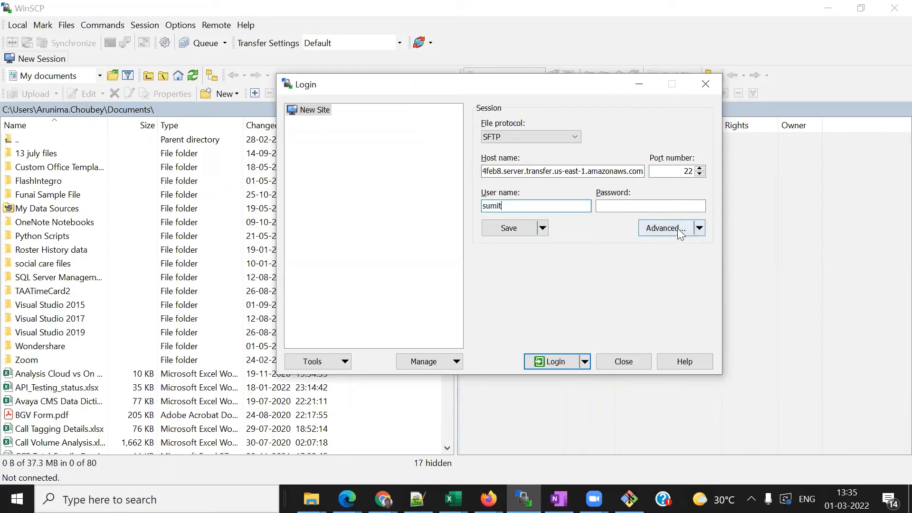
# - Set transfer_key as the SSH private key, converting it to transfer_key.ppk
pyautogui.click(677, 228)
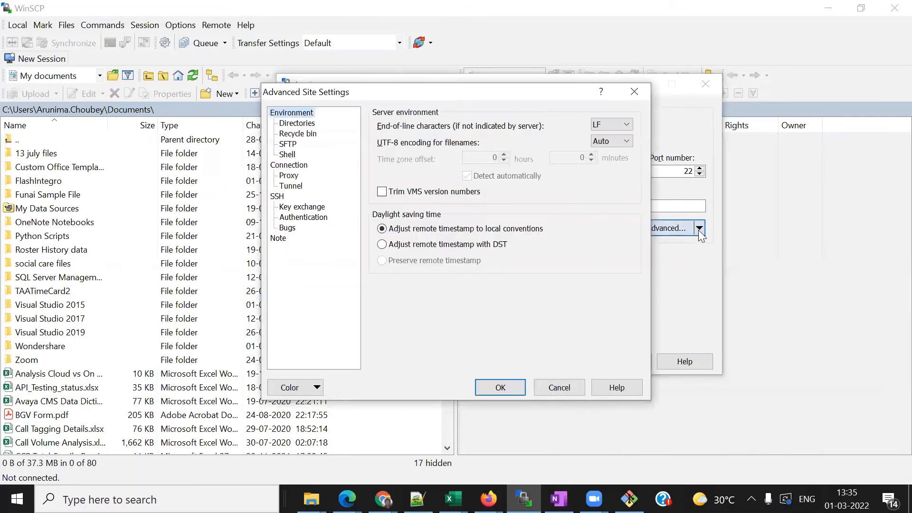
pyautogui.click(303, 218)
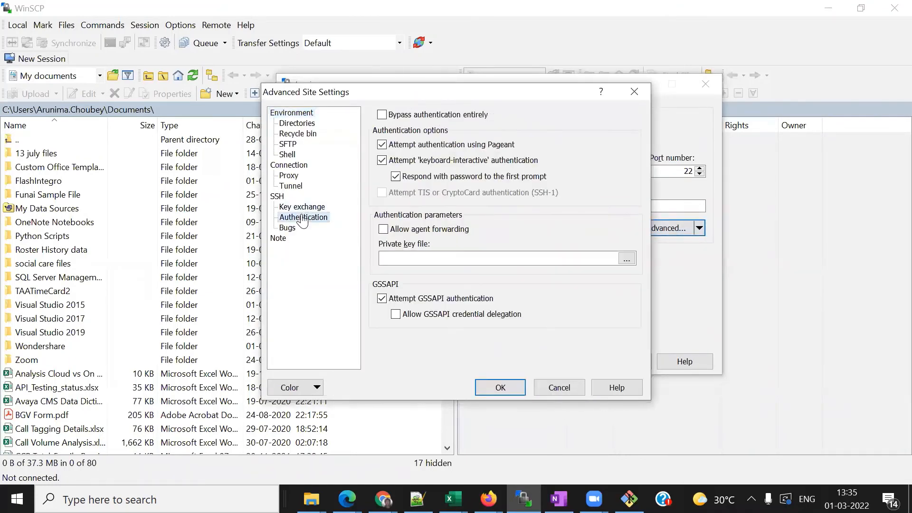
pyautogui.click(627, 259)
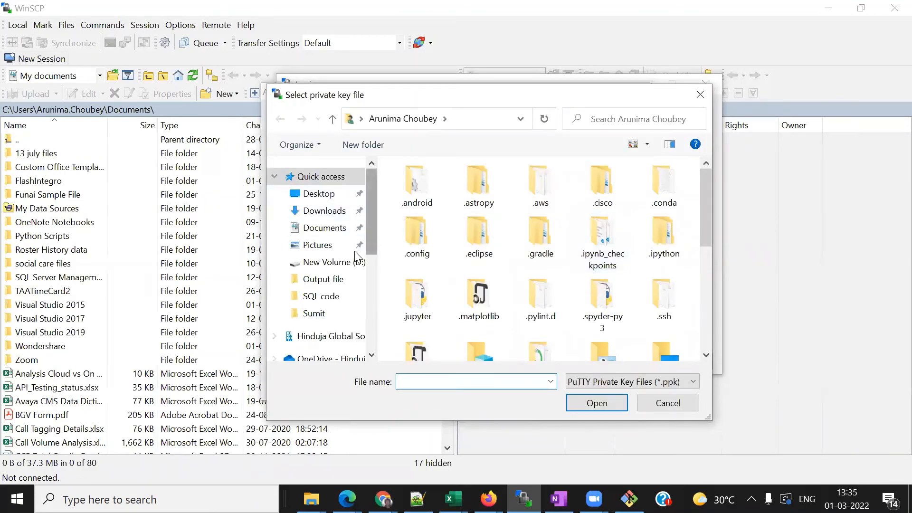
pyautogui.click(326, 280)
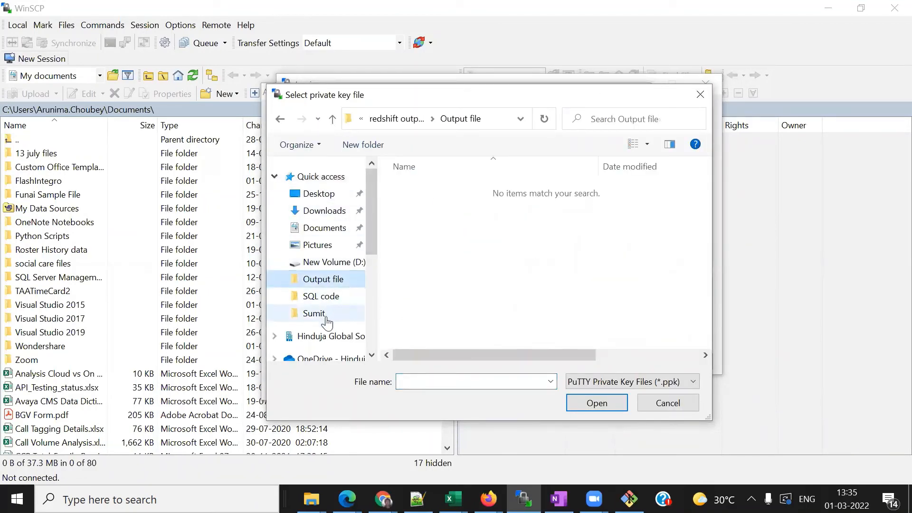
pyautogui.click(326, 318)
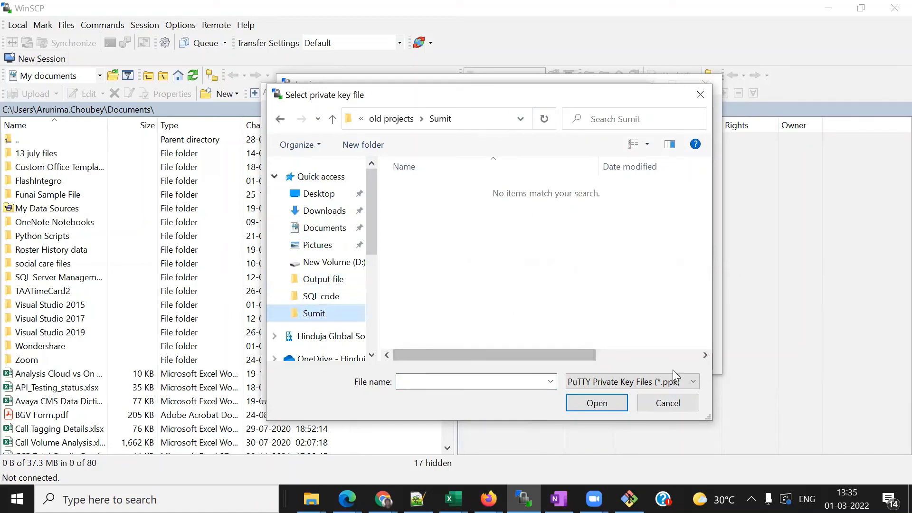
pyautogui.click(690, 382)
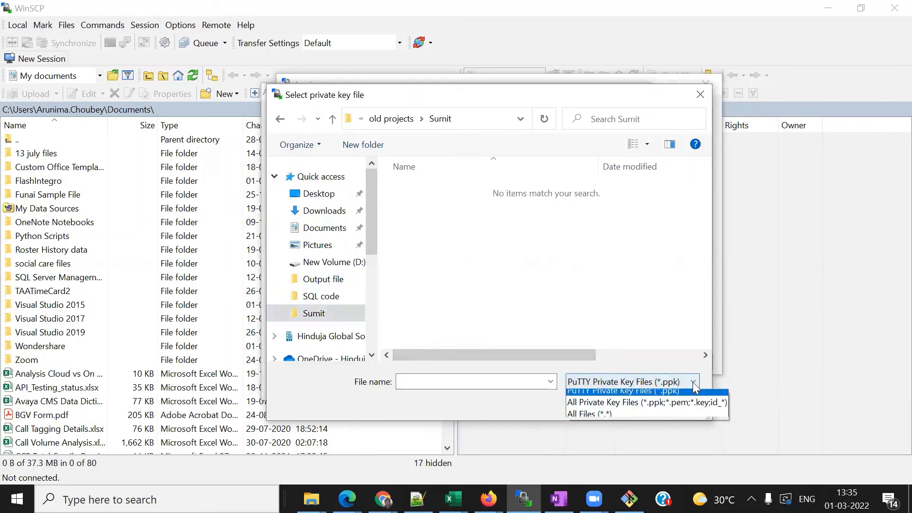
pyautogui.click(650, 419)
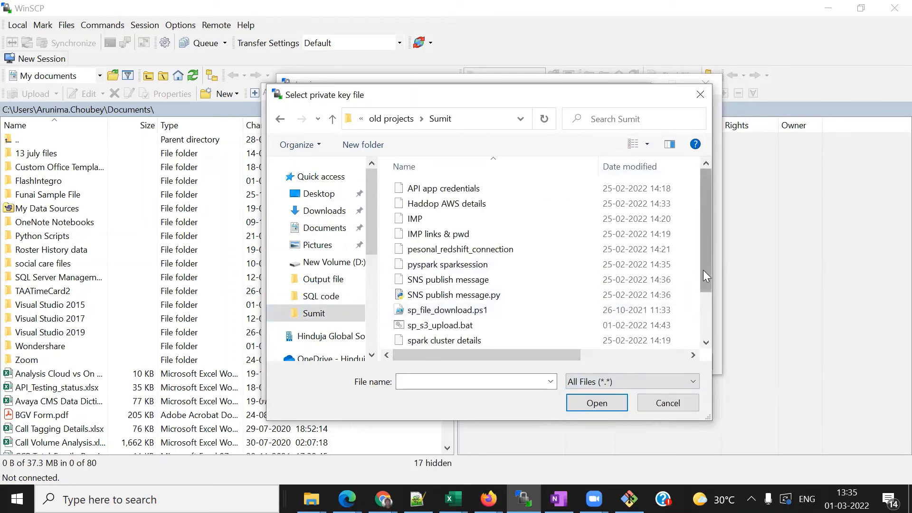
pyautogui.moveTo(706, 276); pyautogui.dragTo(706, 340)
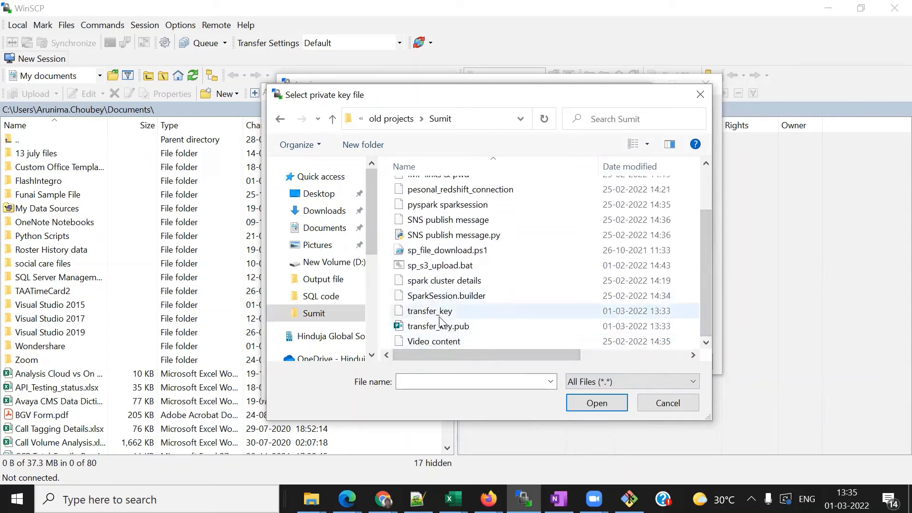
pyautogui.click(439, 317)
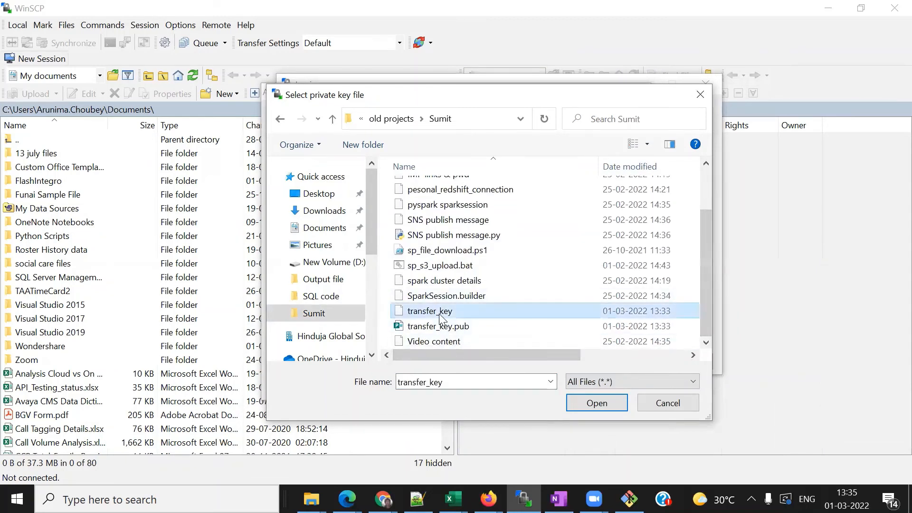
pyautogui.click(583, 404)
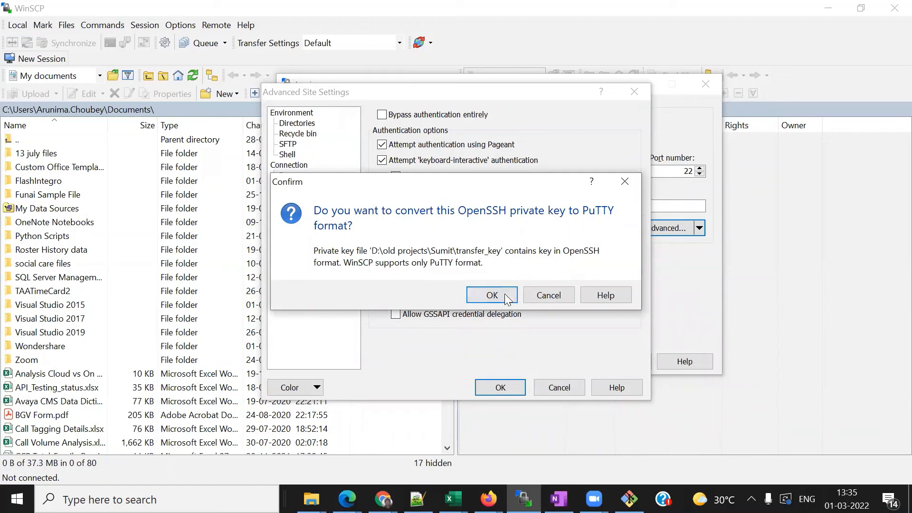
pyautogui.click(484, 299)
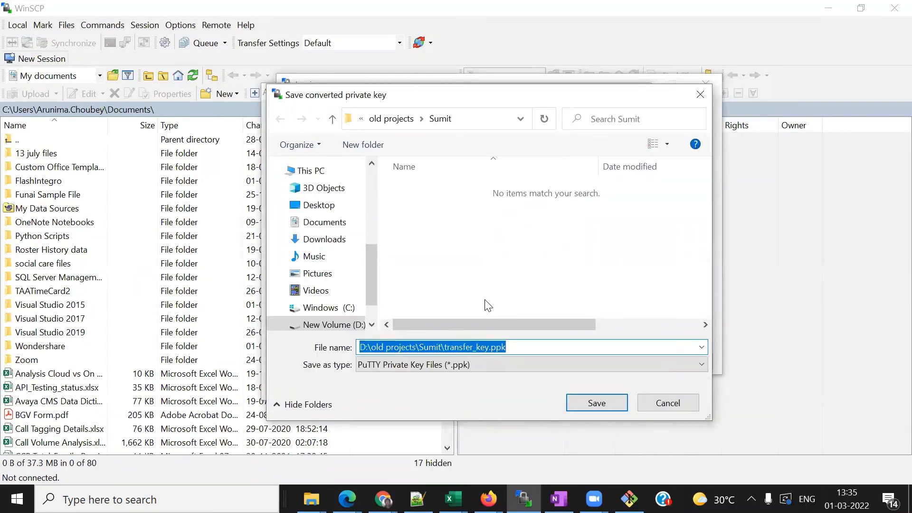
pyautogui.click(603, 405)
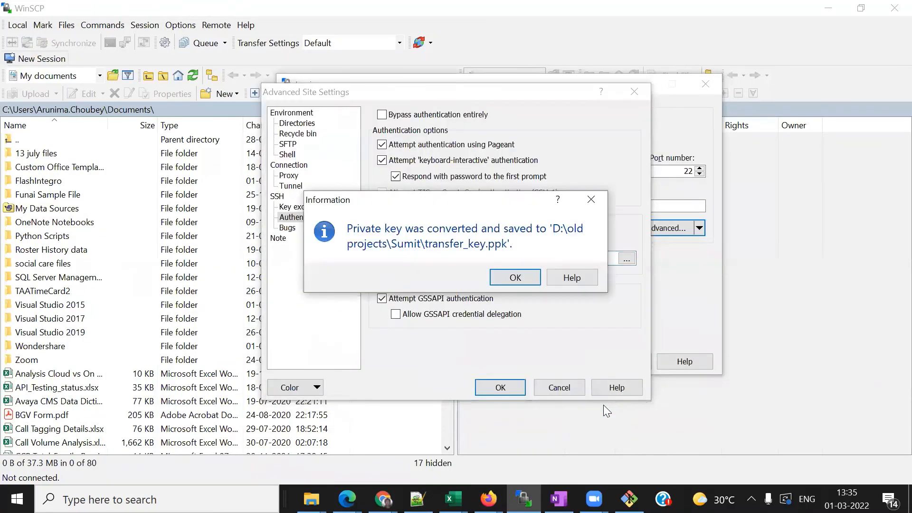
pyautogui.click(519, 280)
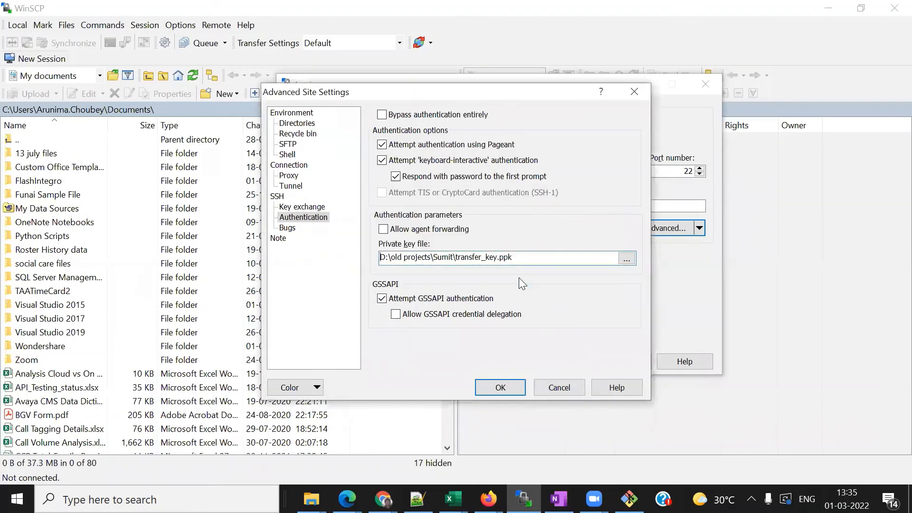
pyautogui.click(500, 388)
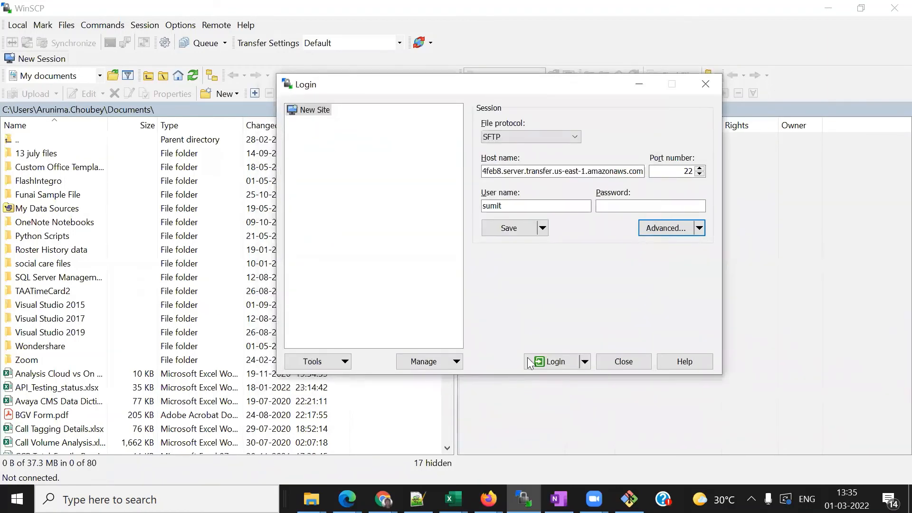
# - Log in, trust the host key, and upload BGV Form.pdf to the remote root, skipping the permission error
pyautogui.click(561, 362)
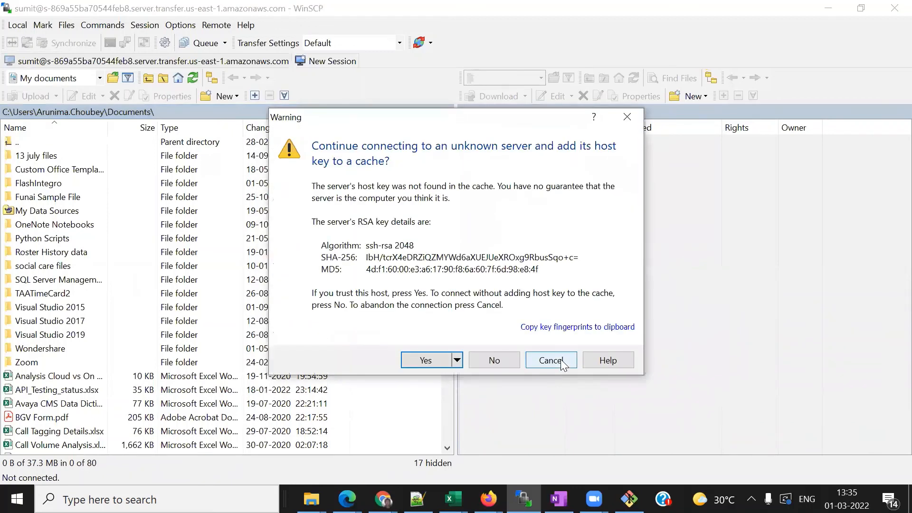
pyautogui.click(418, 362)
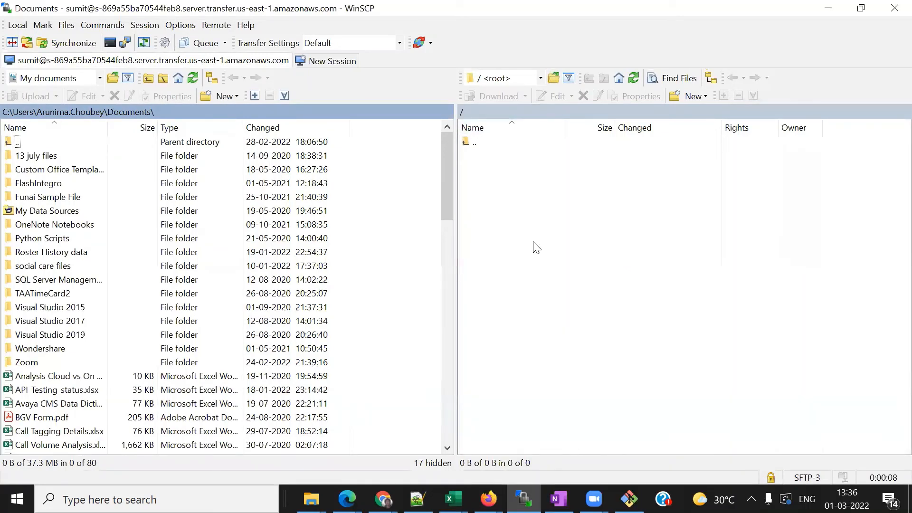
pyautogui.click(46, 420)
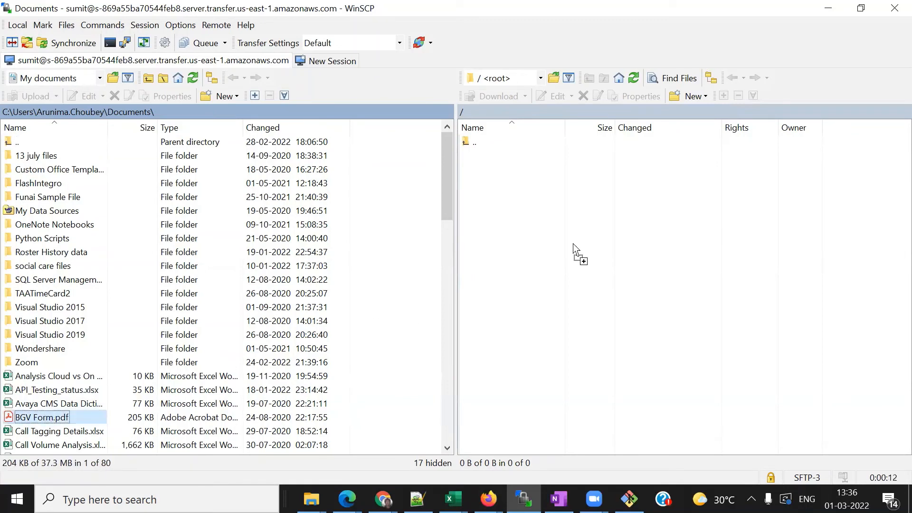
pyautogui.moveTo(46, 420); pyautogui.dragTo(635, 223)
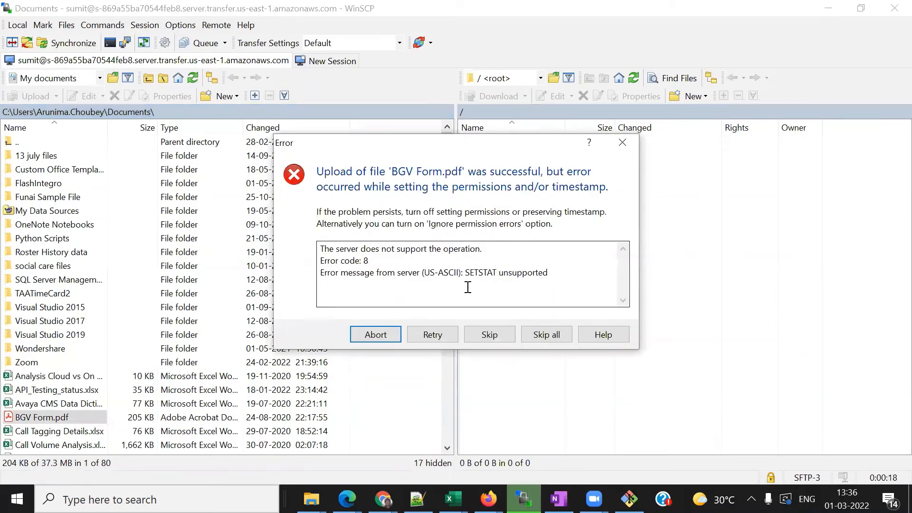
pyautogui.click(485, 332)
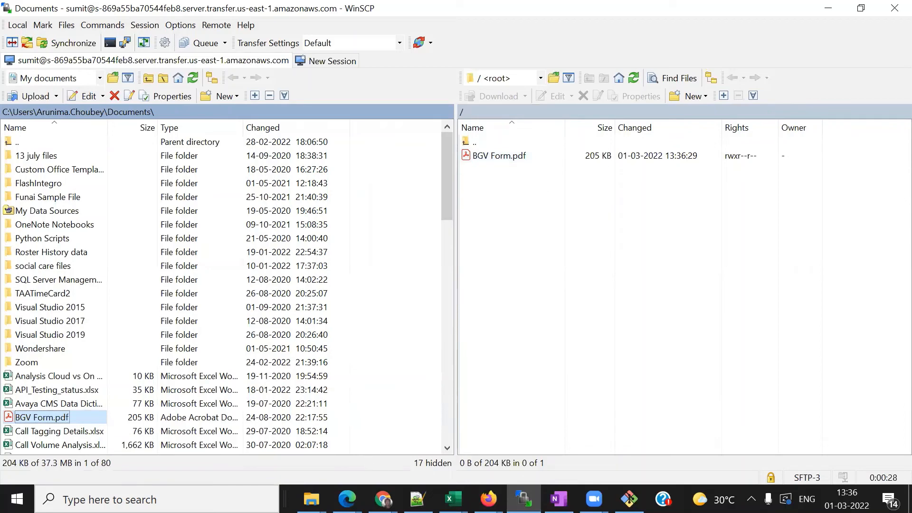
pyautogui.click(382, 498)
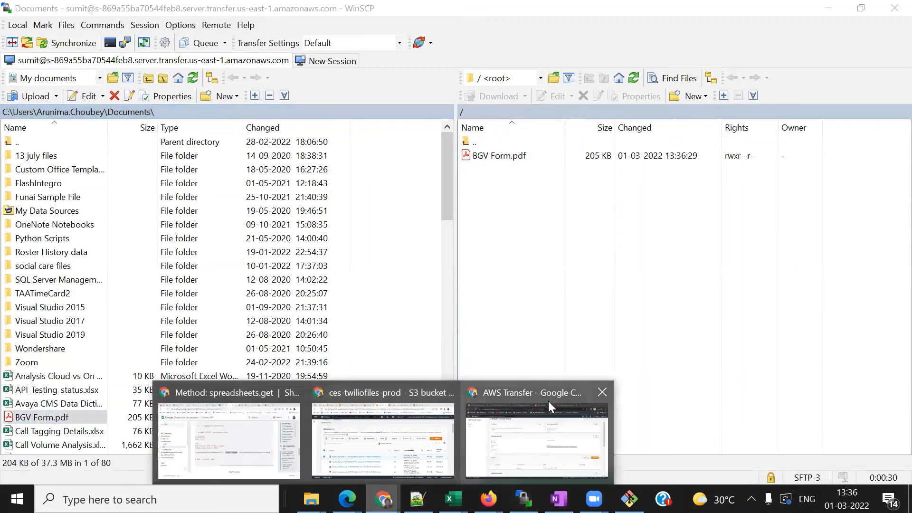
pyautogui.click(548, 401)
pyautogui.click(67, 12)
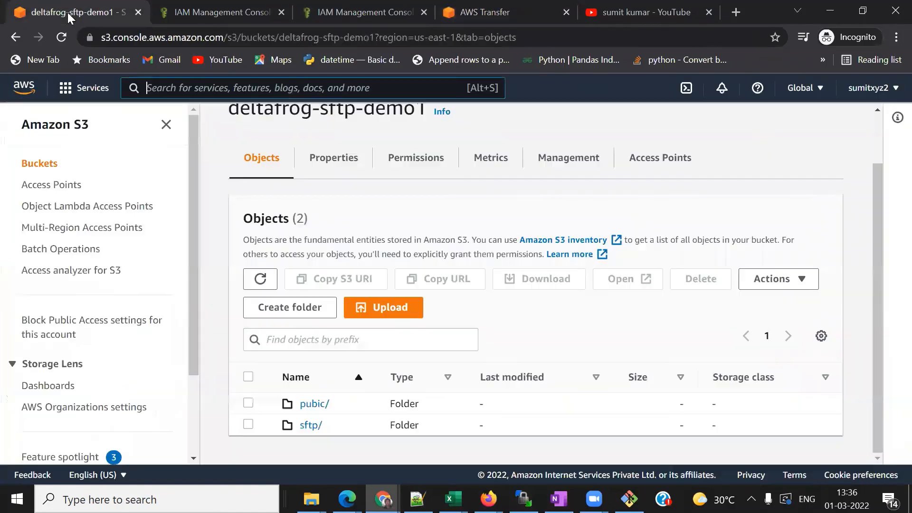
pyautogui.click(311, 426)
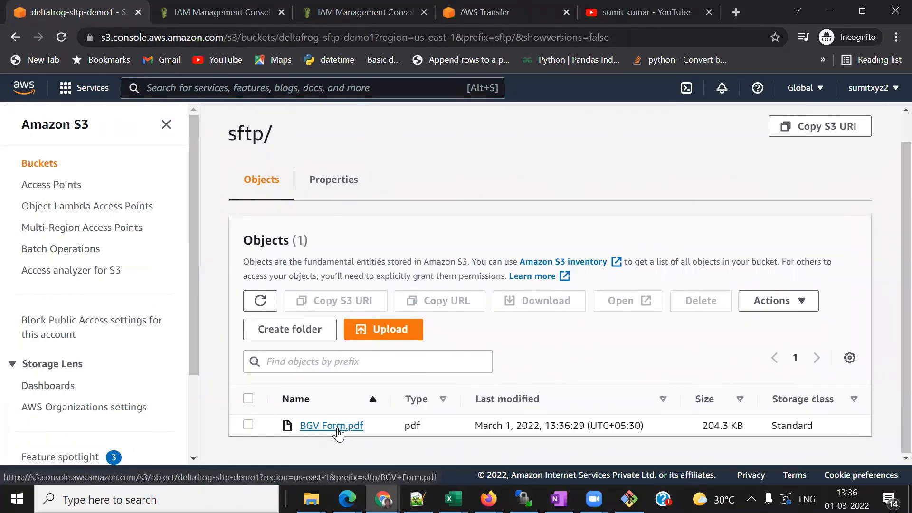
pyautogui.click(523, 498)
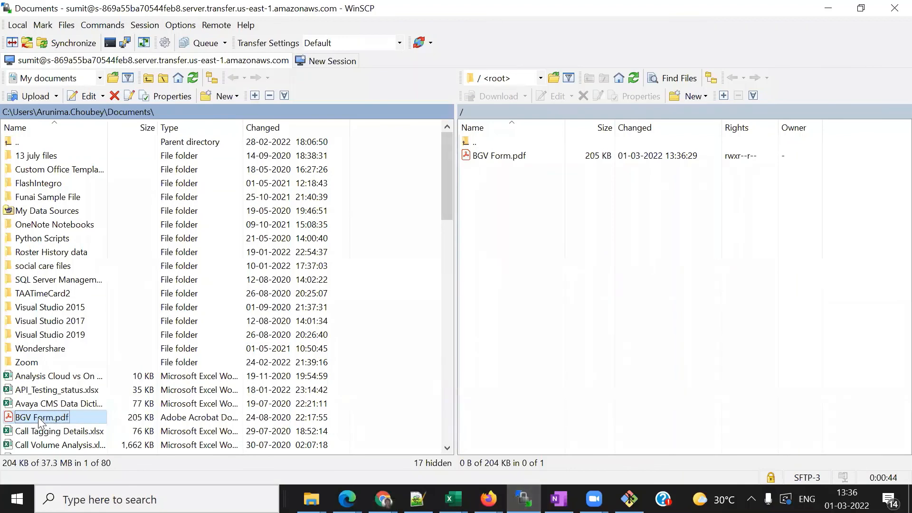
# - Re-upload BGV Form.pdf, overwriting the server copy and skipping the SETSTAT error
pyautogui.moveTo(38, 420); pyautogui.dragTo(543, 289)
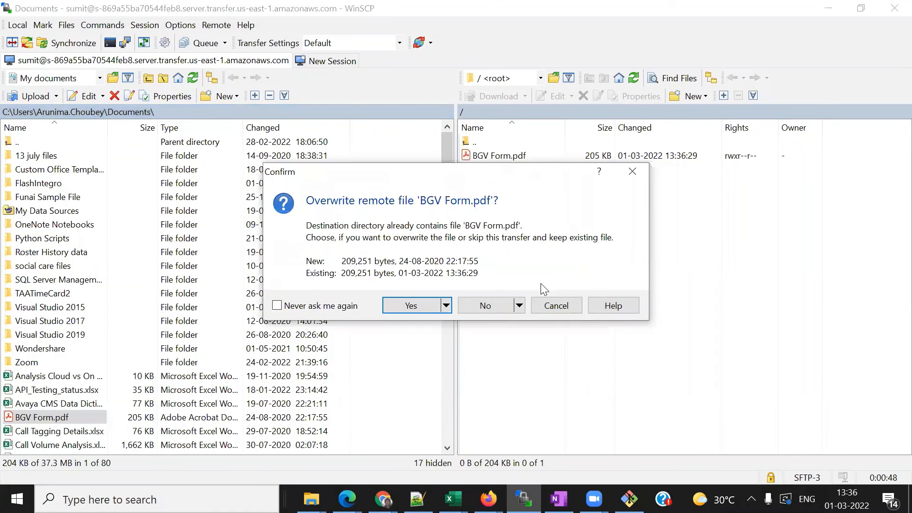
pyautogui.click(410, 306)
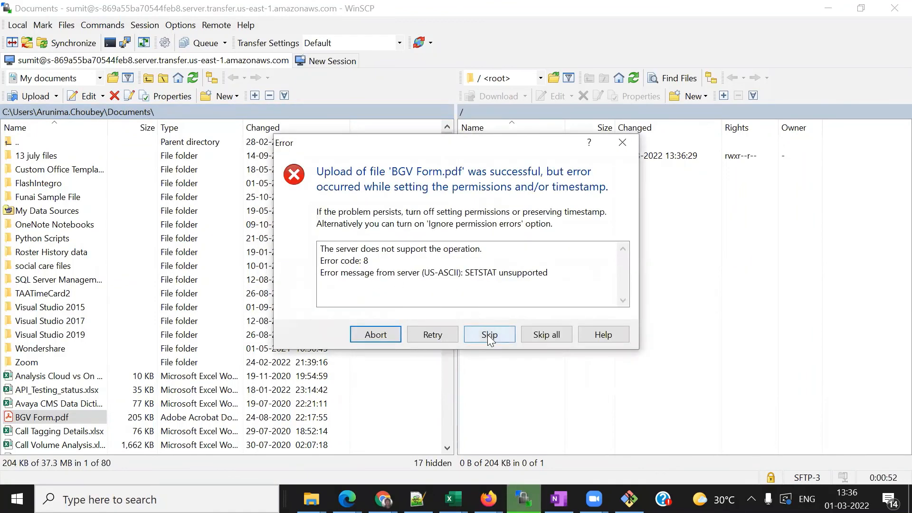
pyautogui.click(488, 334)
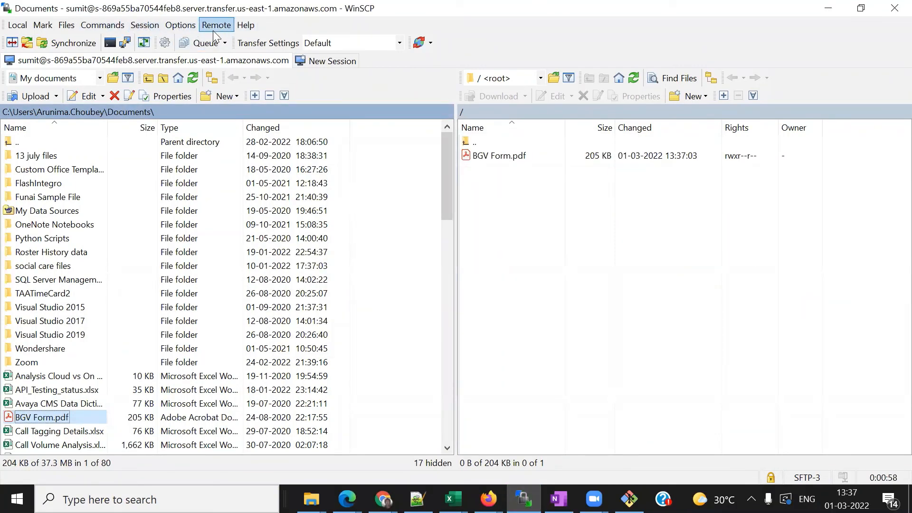
# - In Preferences > Transfer, uncheck Preserve timestamp in the Default preset and save
pyautogui.click(179, 26)
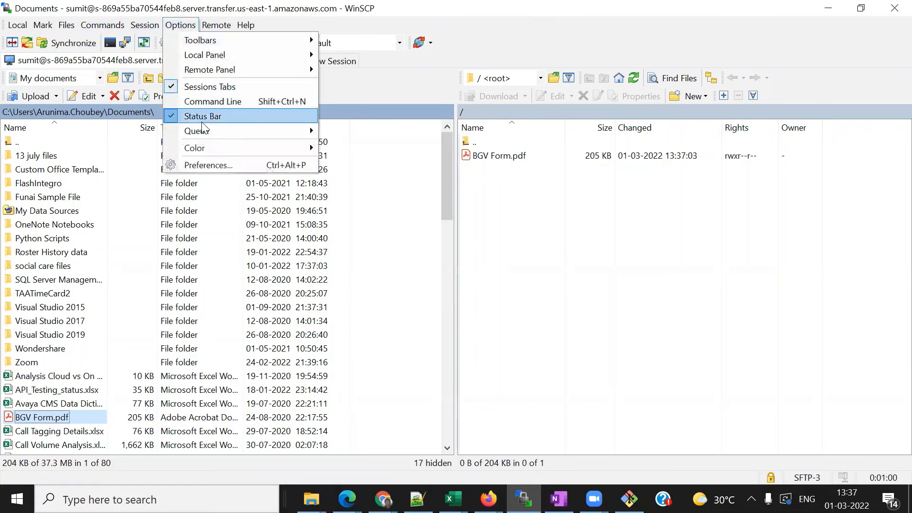
pyautogui.click(202, 163)
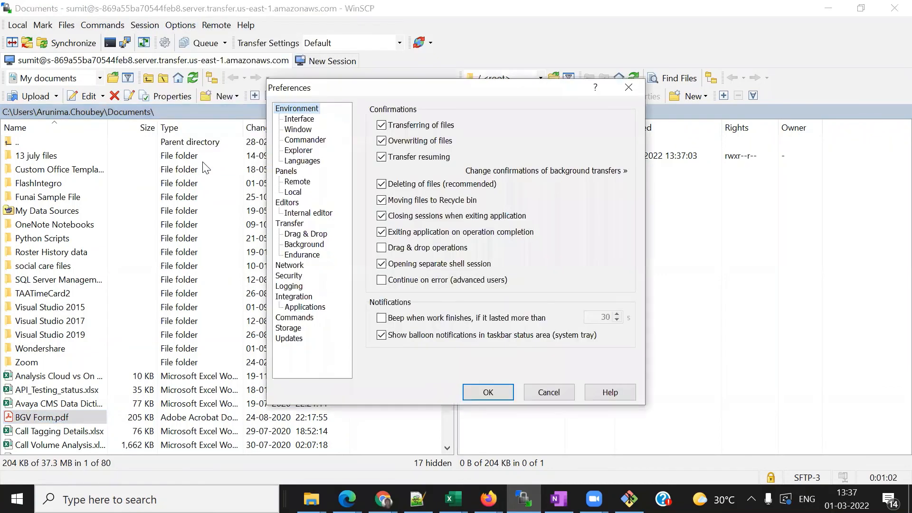
pyautogui.click(296, 224)
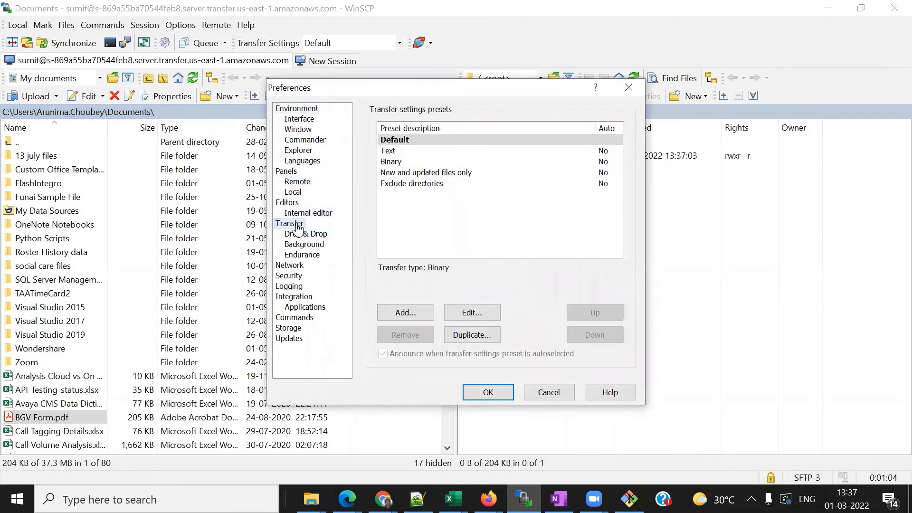
pyautogui.click(298, 236)
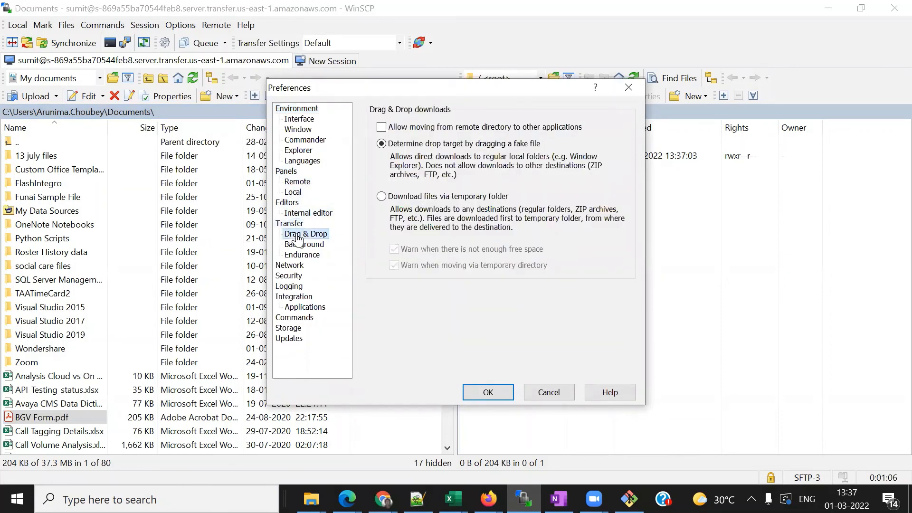
pyautogui.click(298, 245)
pyautogui.click(298, 256)
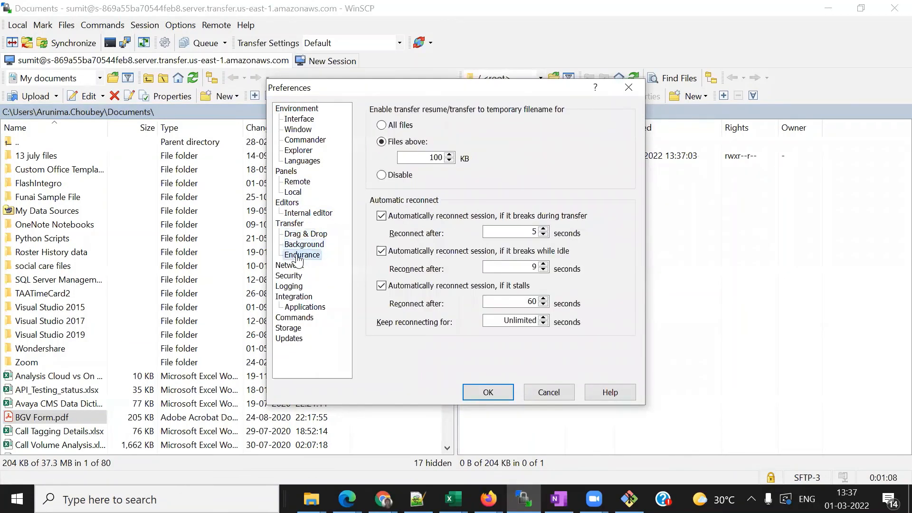
pyautogui.click(295, 224)
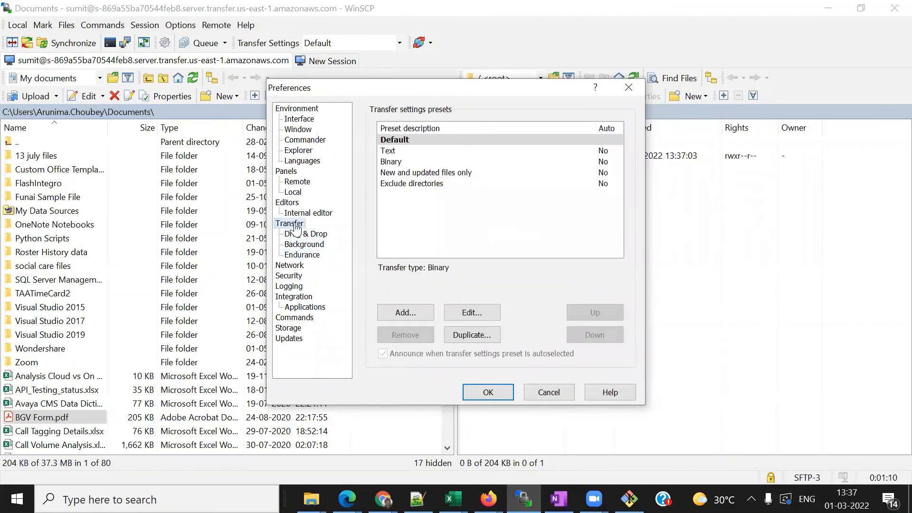
pyautogui.doubleClick(407, 144)
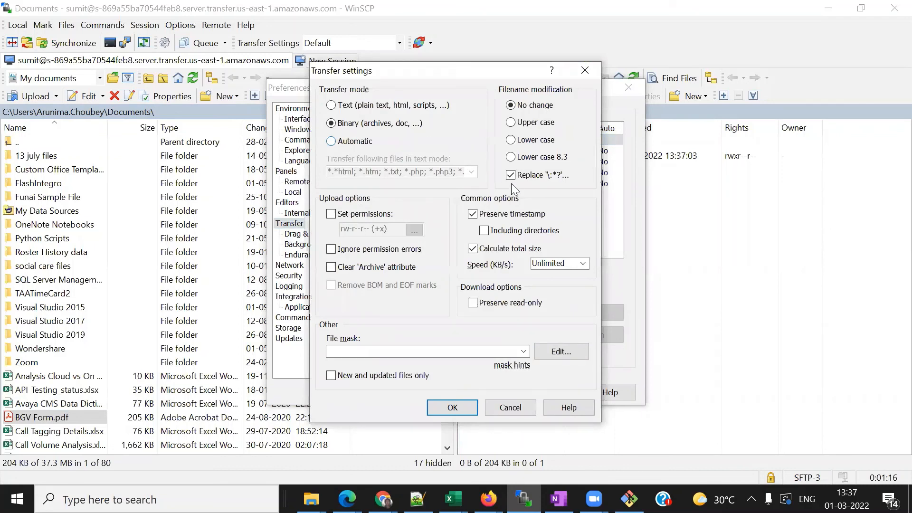
pyautogui.click(472, 214)
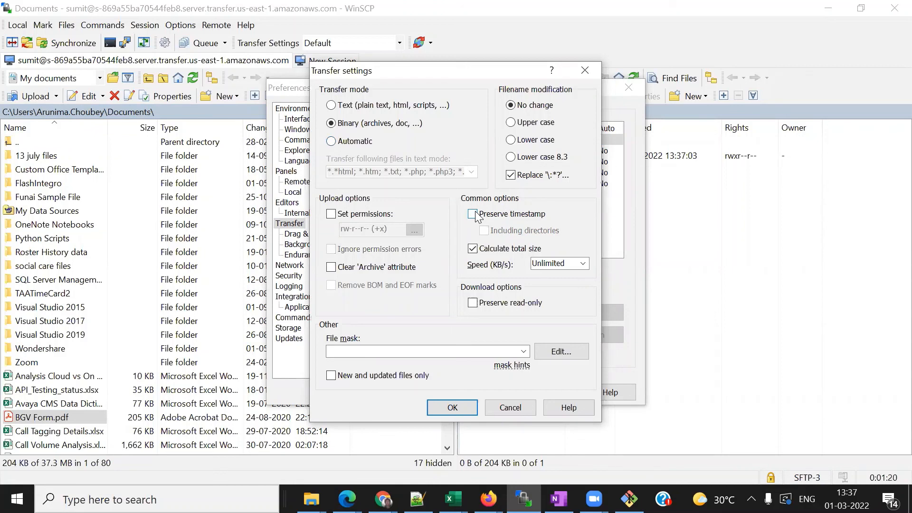
pyautogui.click(473, 214)
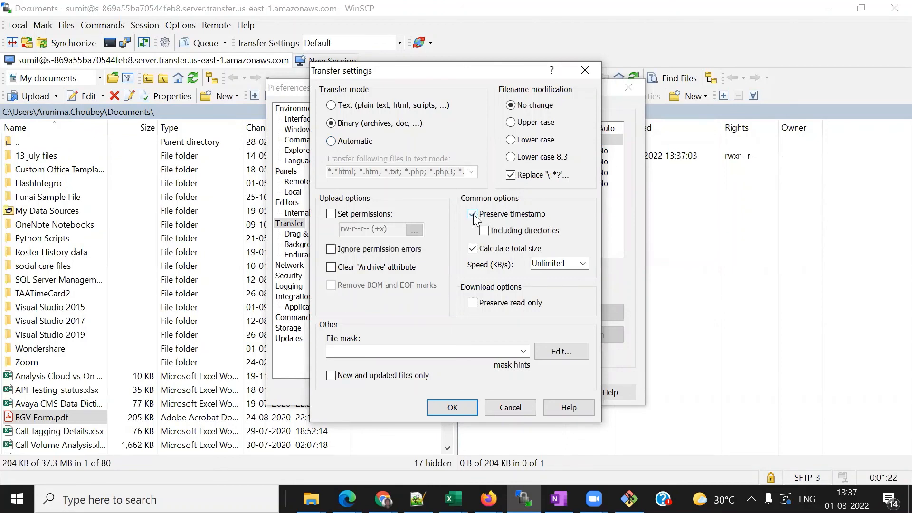
pyautogui.click(474, 215)
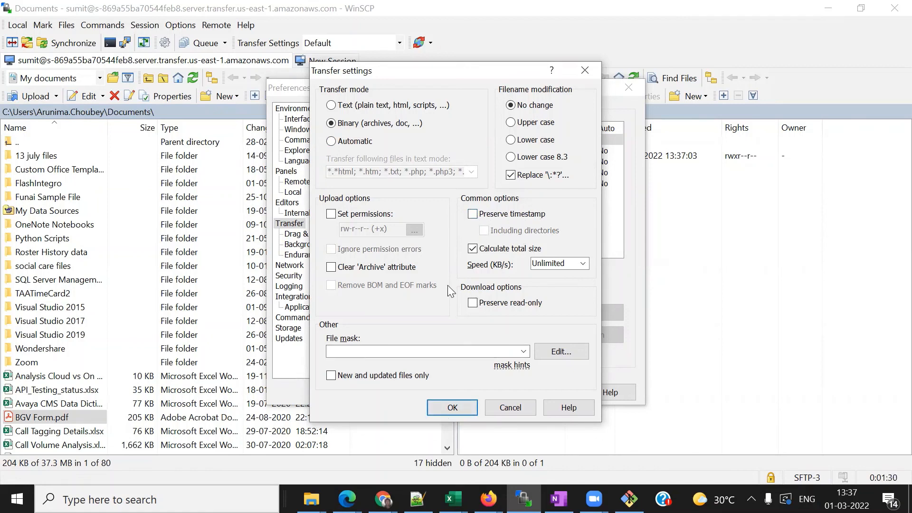
pyautogui.click(452, 407)
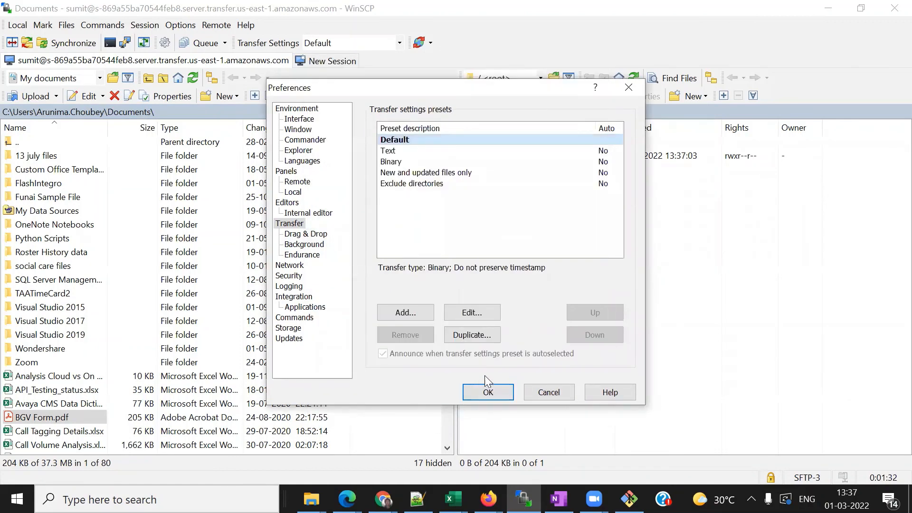
pyautogui.click(489, 393)
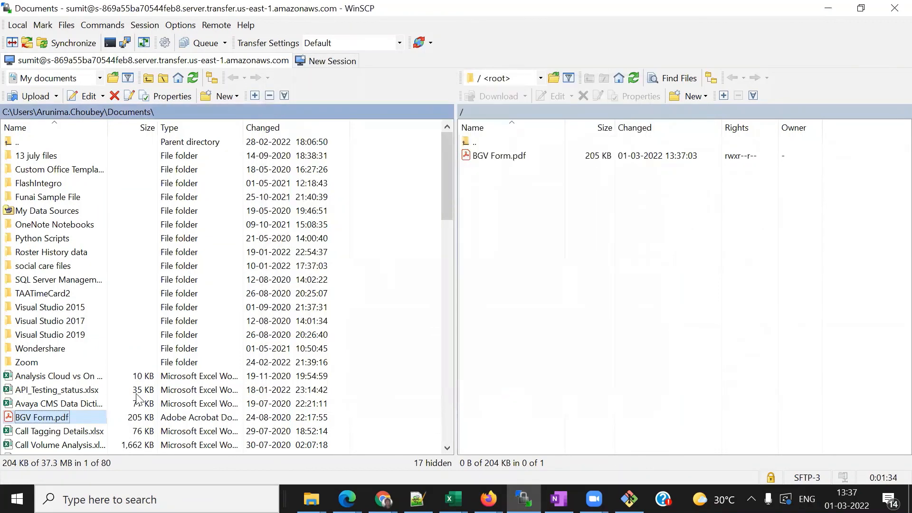
# - Delete BGV Form.pdf on the server and upload a fresh copy from the local panel
pyautogui.click(562, 210)
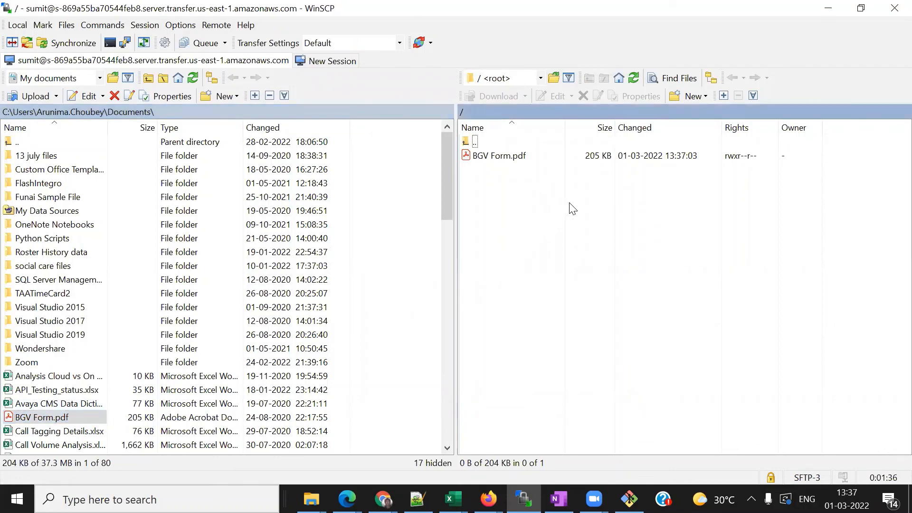
pyautogui.click(512, 160)
pyautogui.press('Delete')
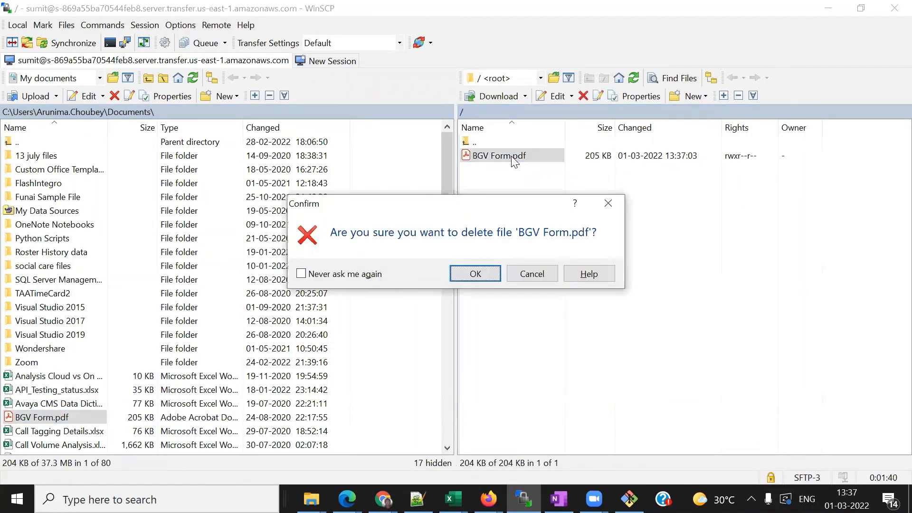
pyautogui.press('Return')
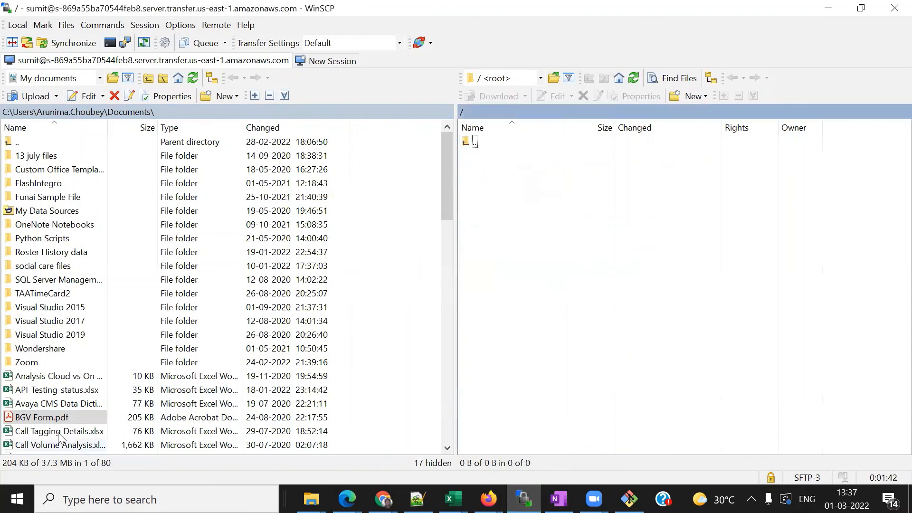
pyautogui.moveTo(29, 417); pyautogui.dragTo(579, 185)
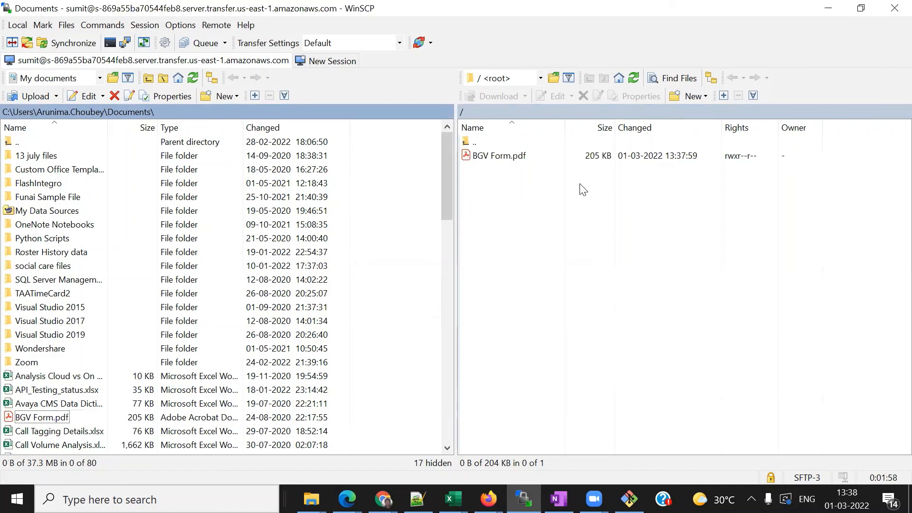
pyautogui.click(540, 77)
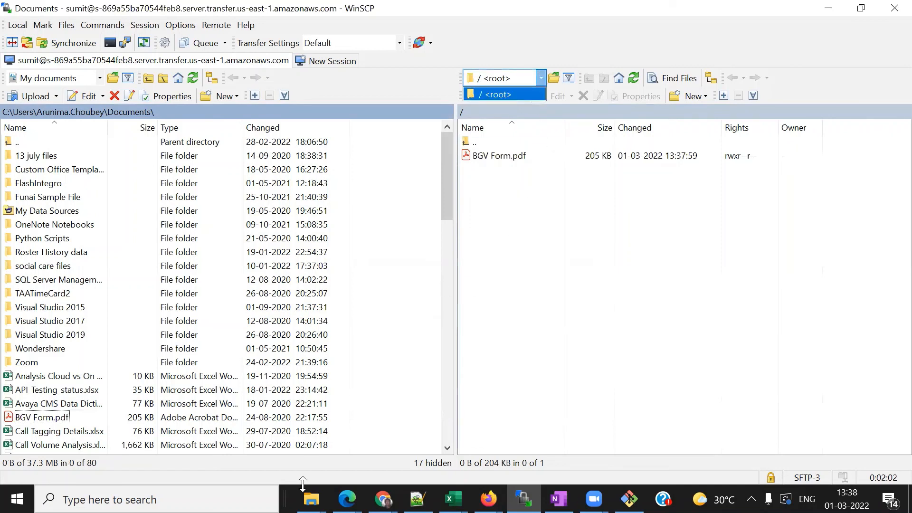
pyautogui.click(383, 499)
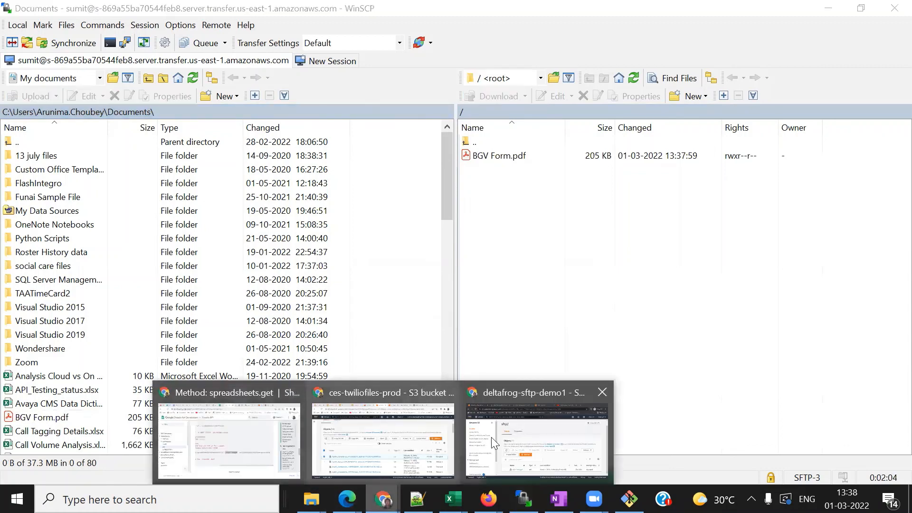
# - Open the deltafrog-sftp-demo1 bucket's sftp/ folder to confirm BGV Form.pdf is there, then go to the YouTube tab
pyautogui.click(512, 437)
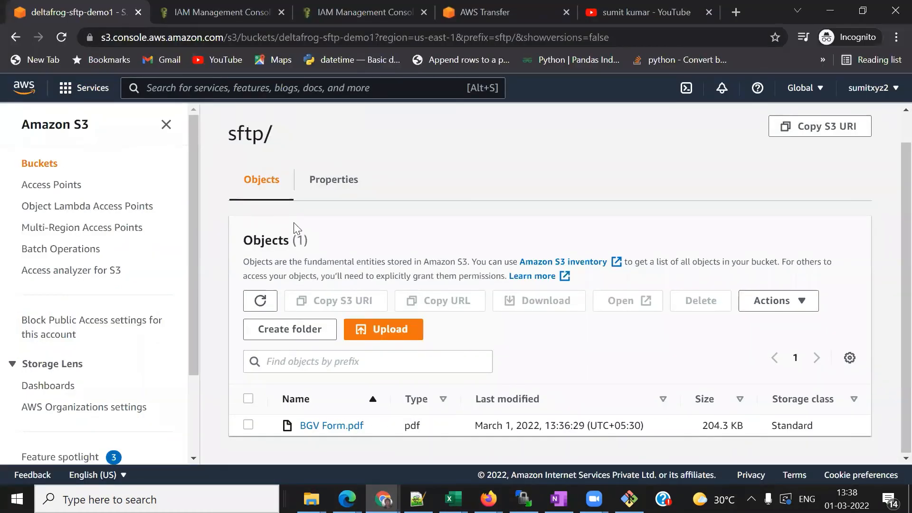
pyautogui.scroll(1, 327, 129)
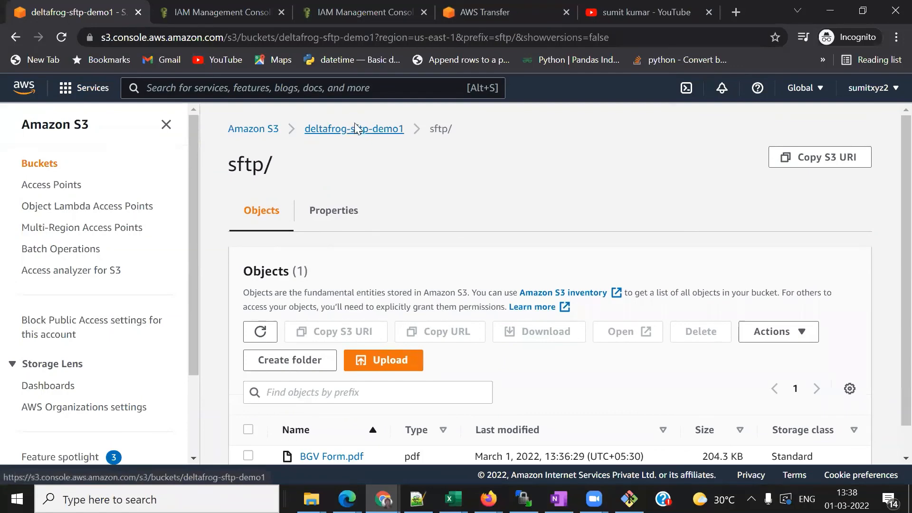
pyautogui.click(327, 129)
pyautogui.scroll(-1, 419, 265)
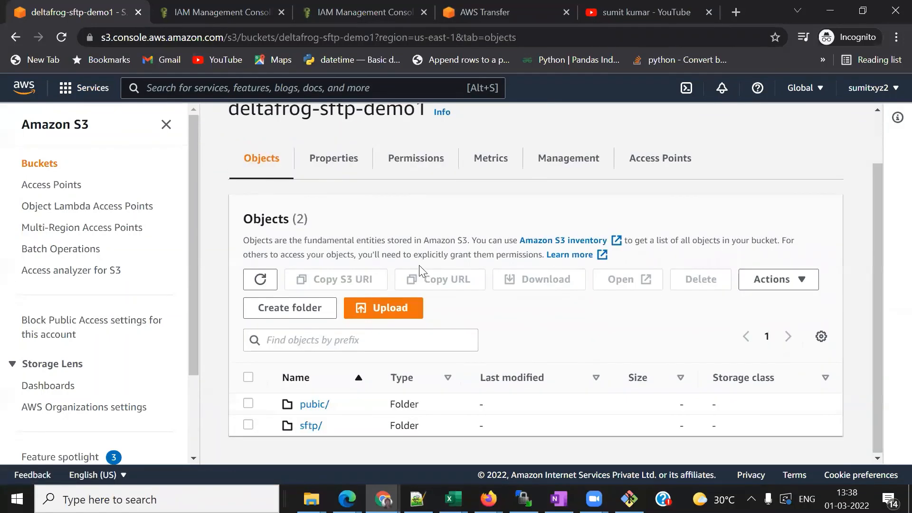
pyautogui.click(311, 426)
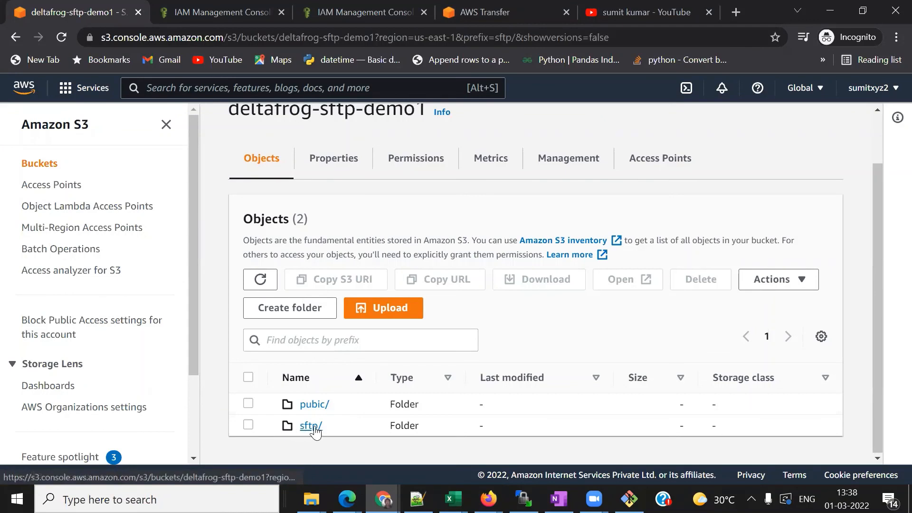
pyautogui.scroll(-1, 611, 309)
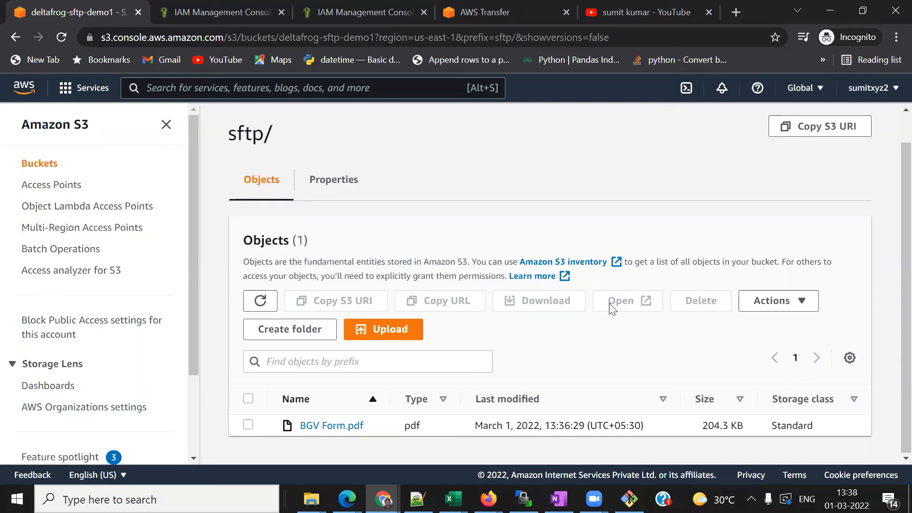
pyautogui.click(654, 14)
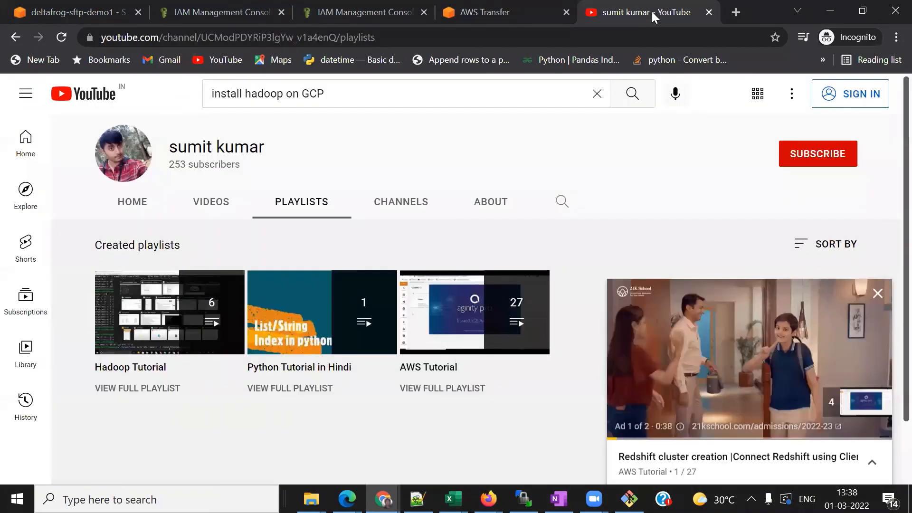